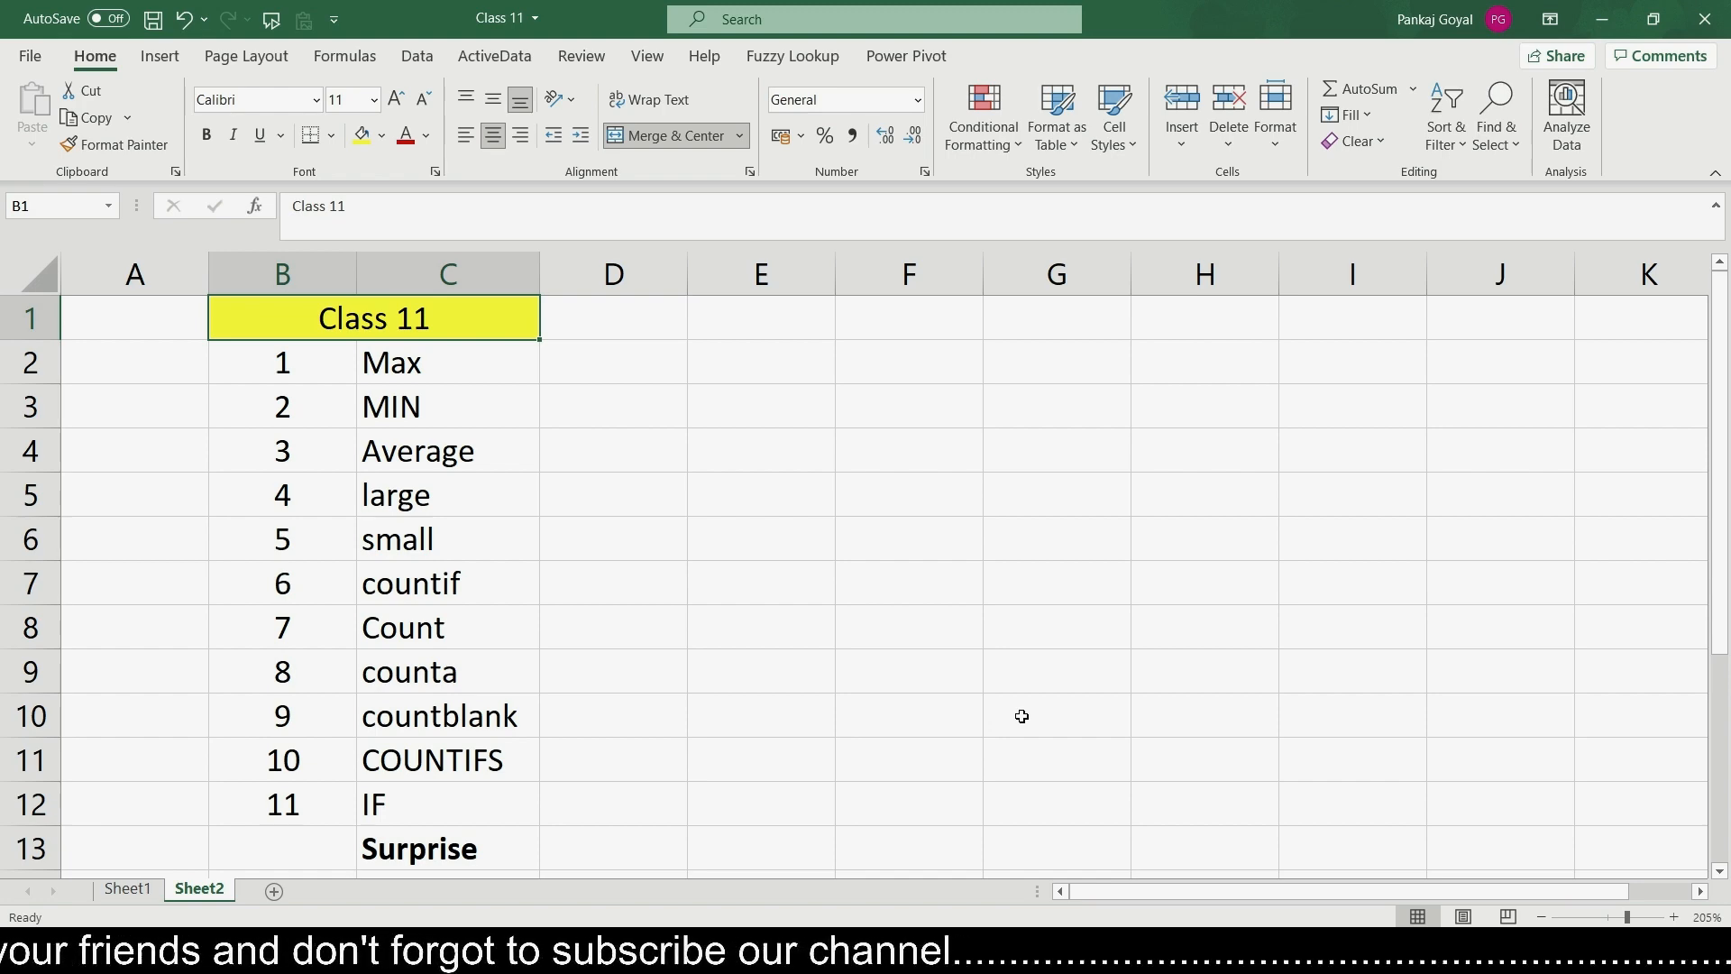
- Switch to Sheet1 and enter the heading No. in cell B1 above the numbers
click(134, 890)
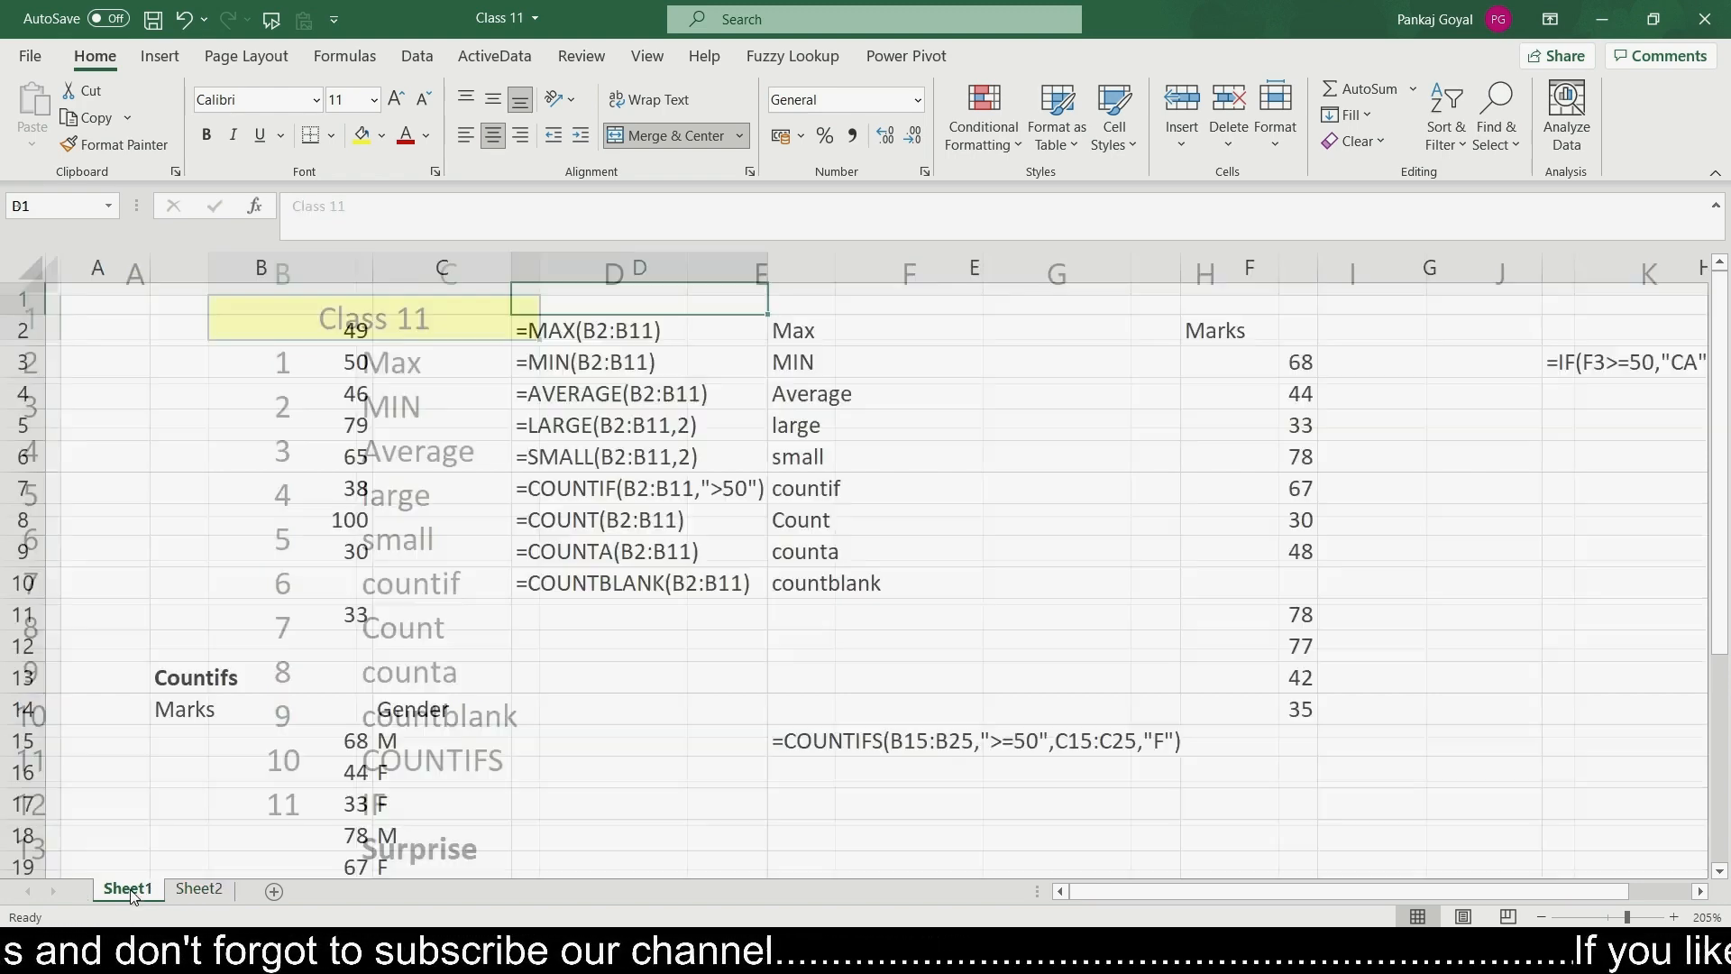
click(410, 332)
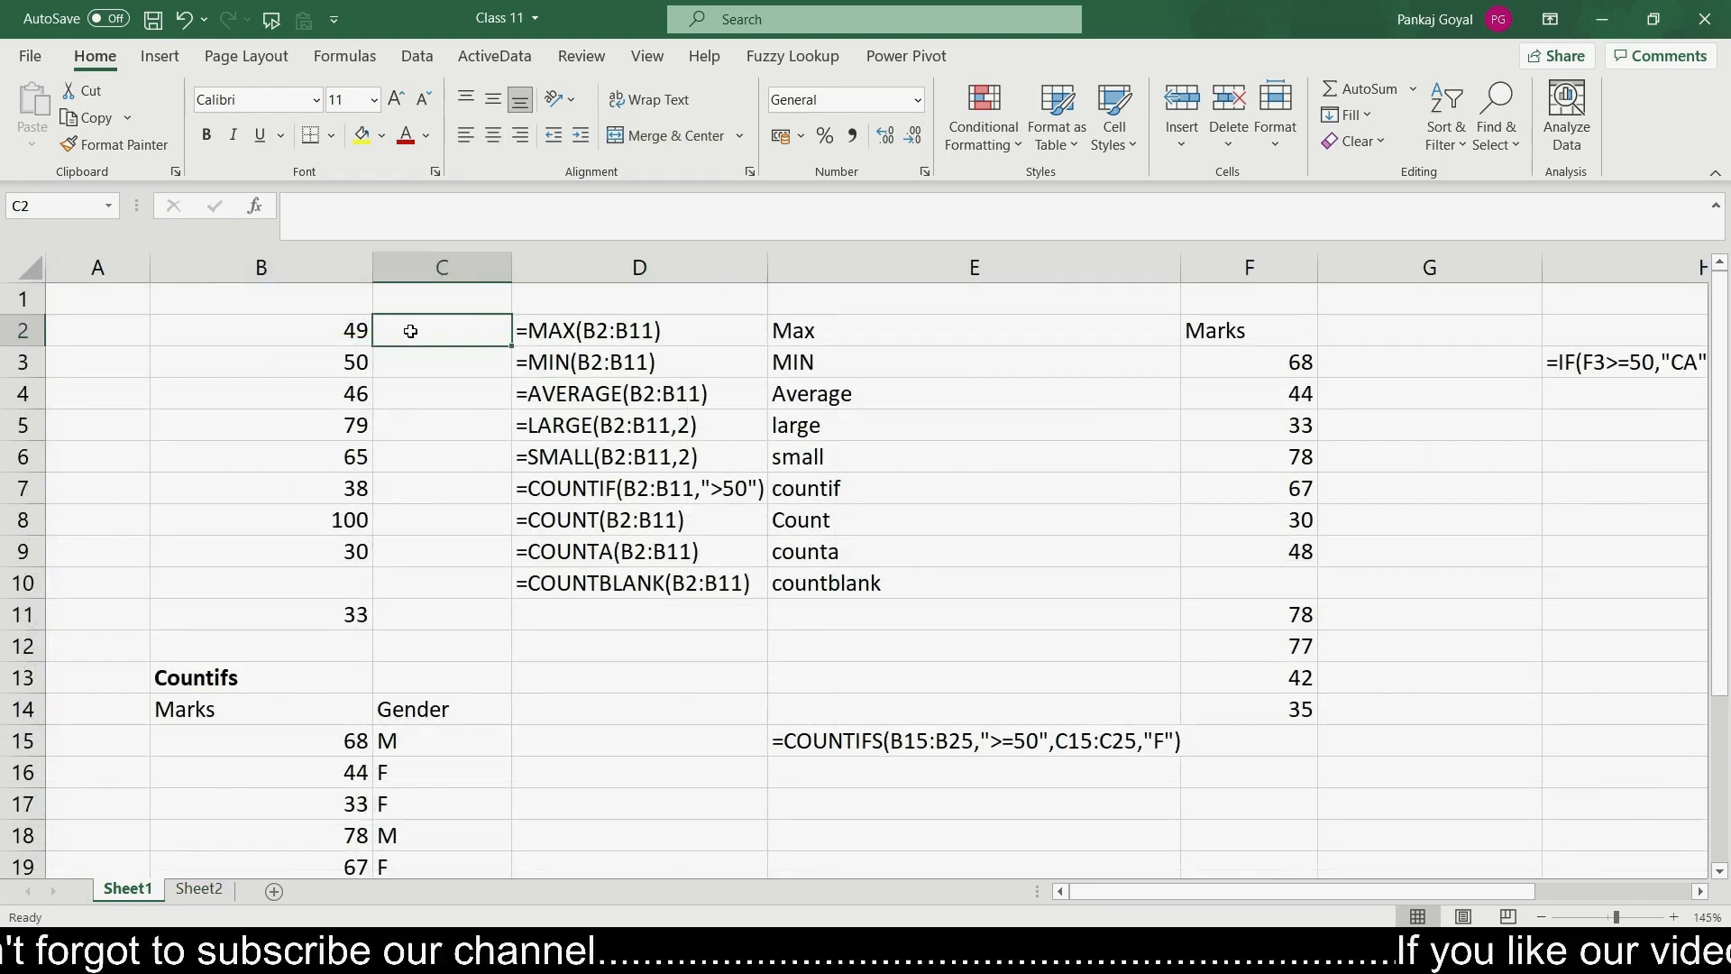
key(Left)
key(Up)
text(N)
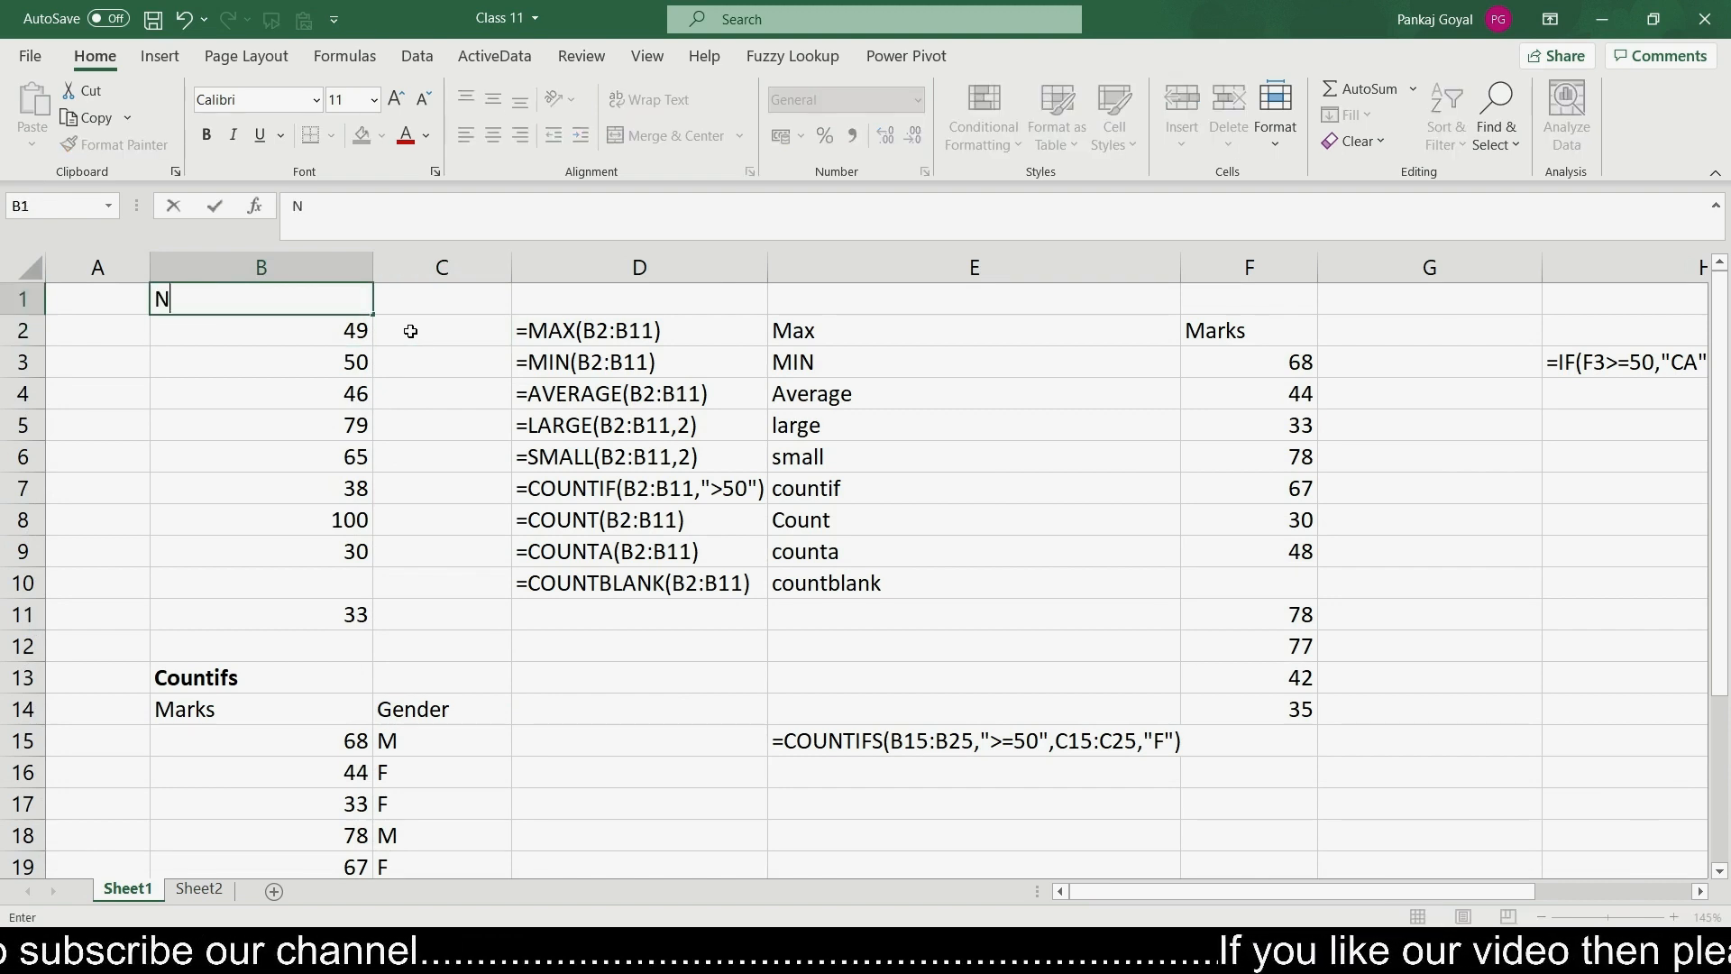
text(o.)
key(Return)
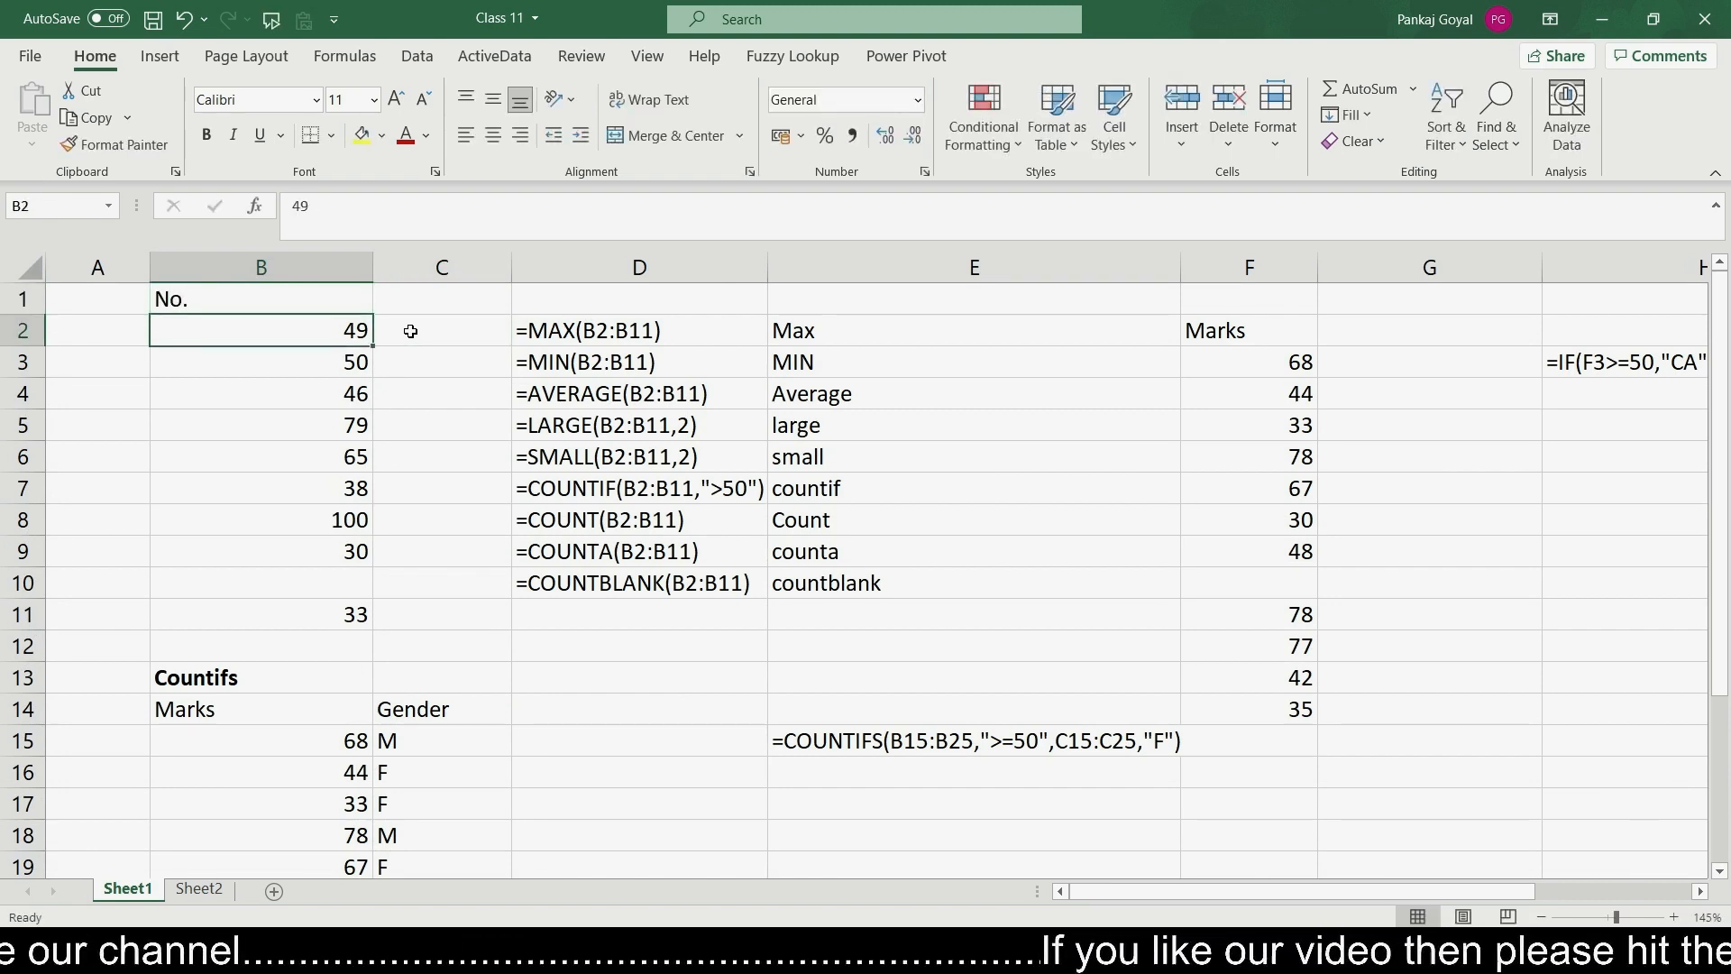
- Review the numbers listed in column B
key(Right)
key(Left)
key(Down)
key(Down)
key(Down)
key(Down)
key(Down)
key(Down)
key(Down)
key(Down)
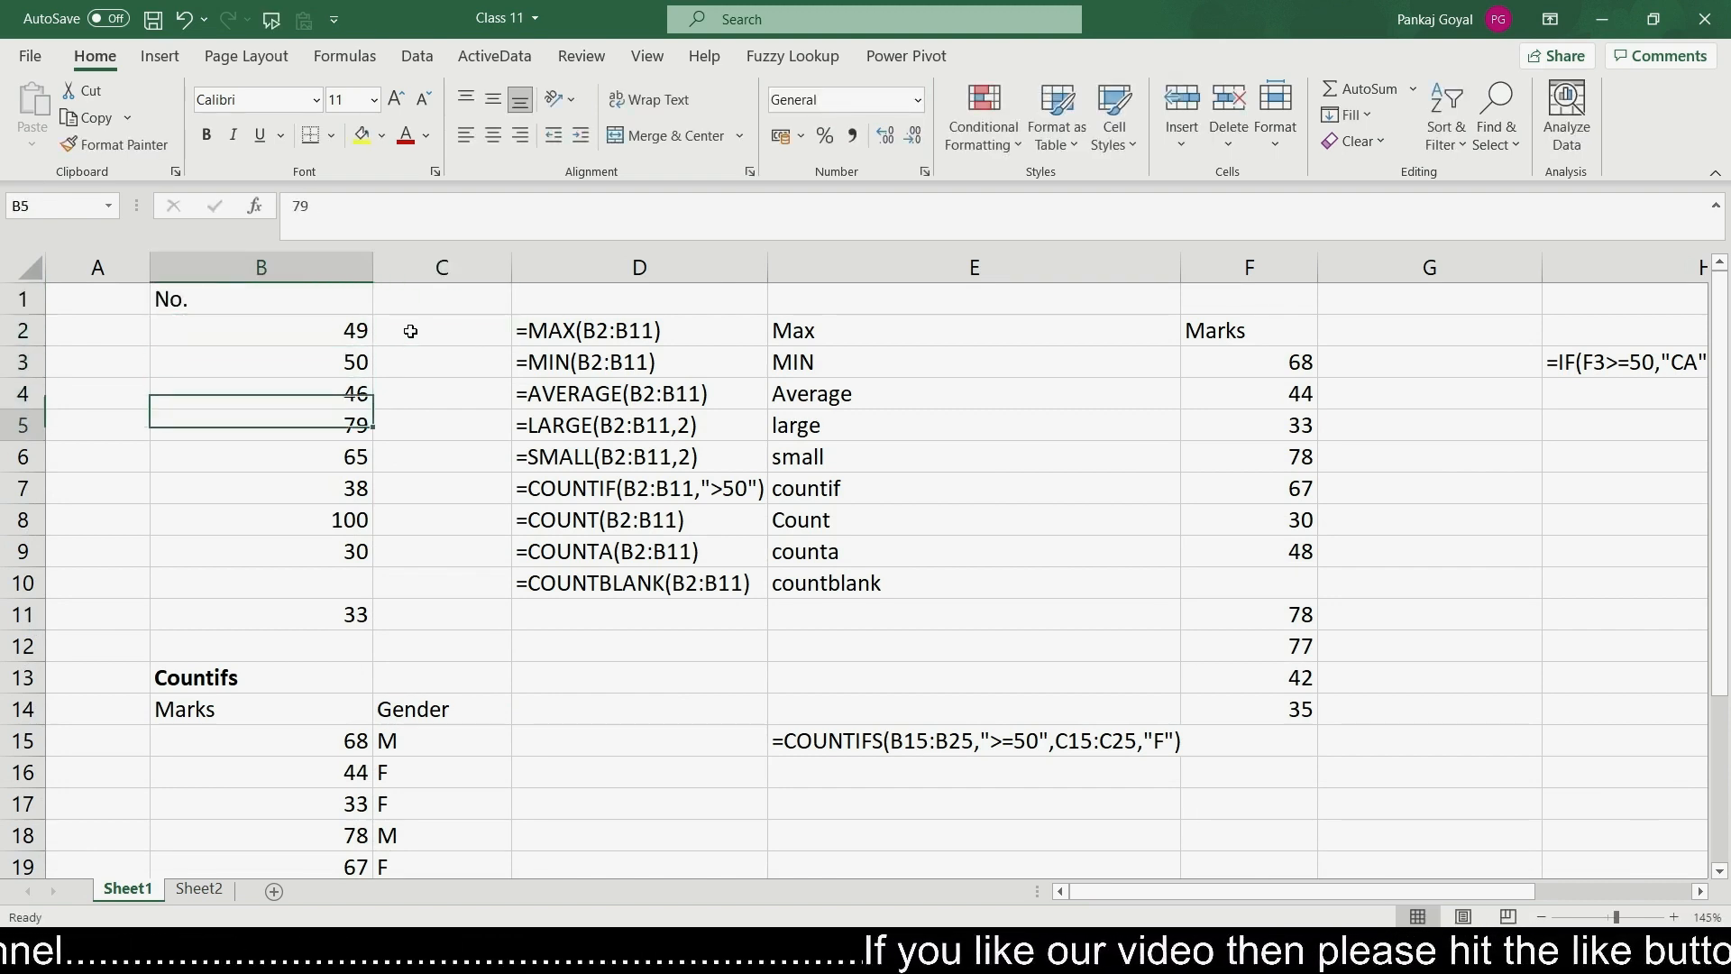
key(Up)
key(Up)
key(Up)
key(Up)
key(Up)
key(Up)
key(Up)
key(Up)
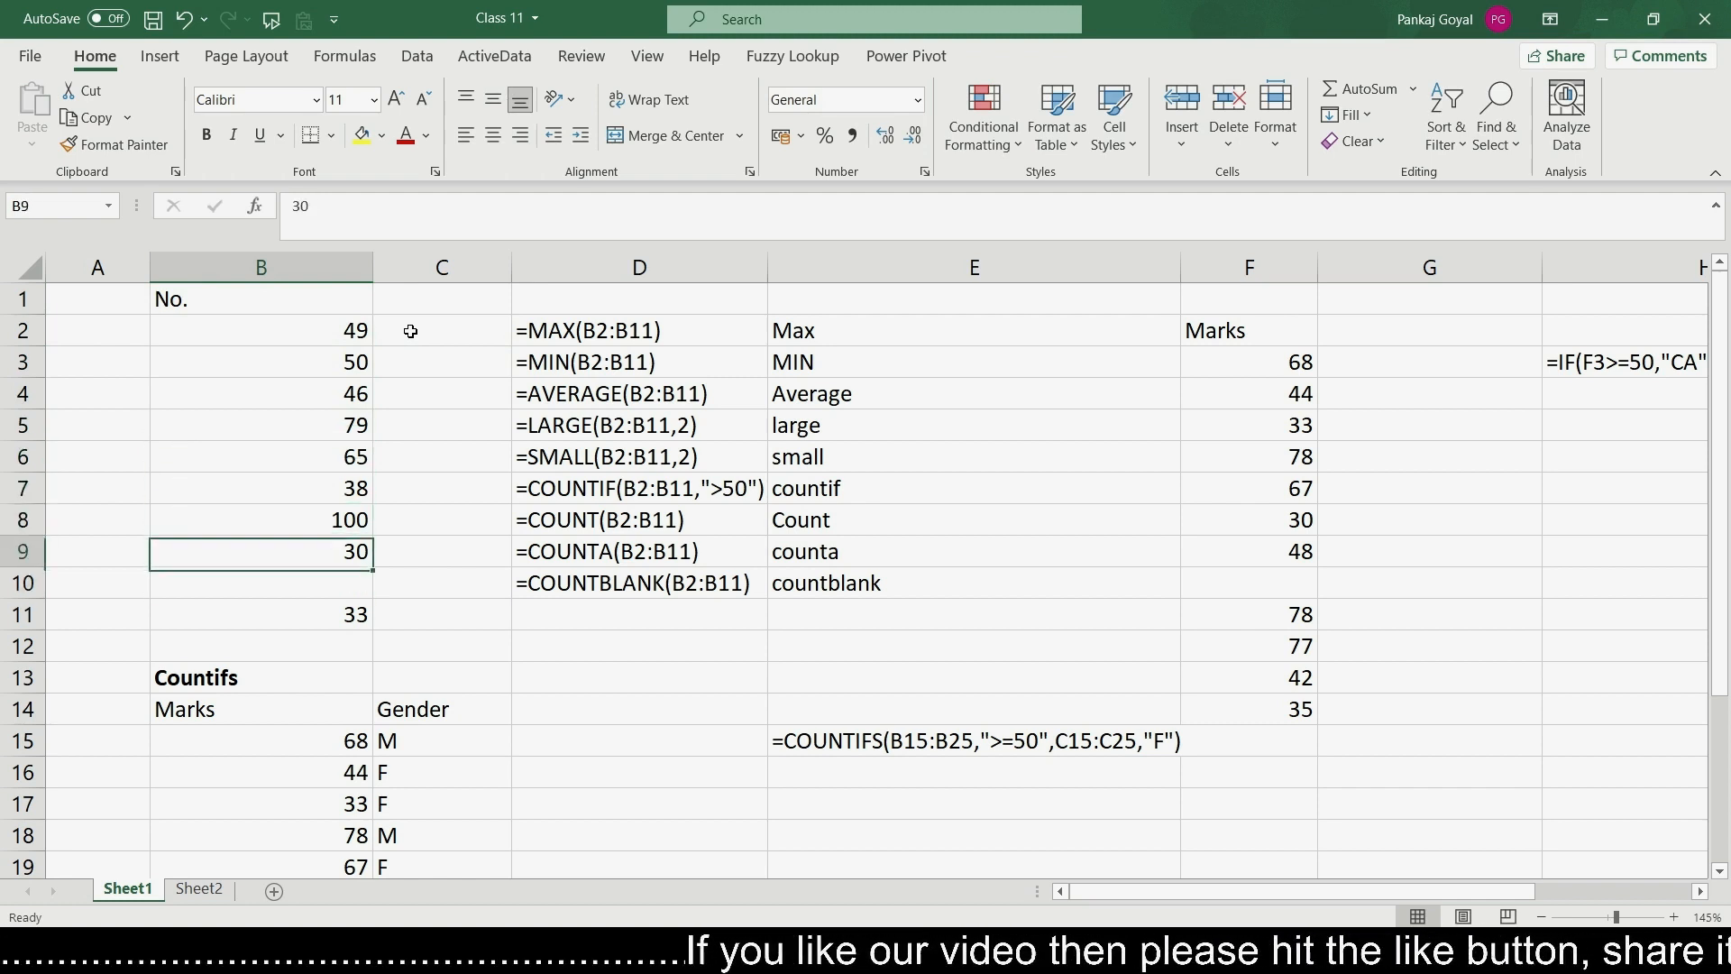
- Enter =MAX(B2:B11) in cell C2 to return the largest number
key(Right)
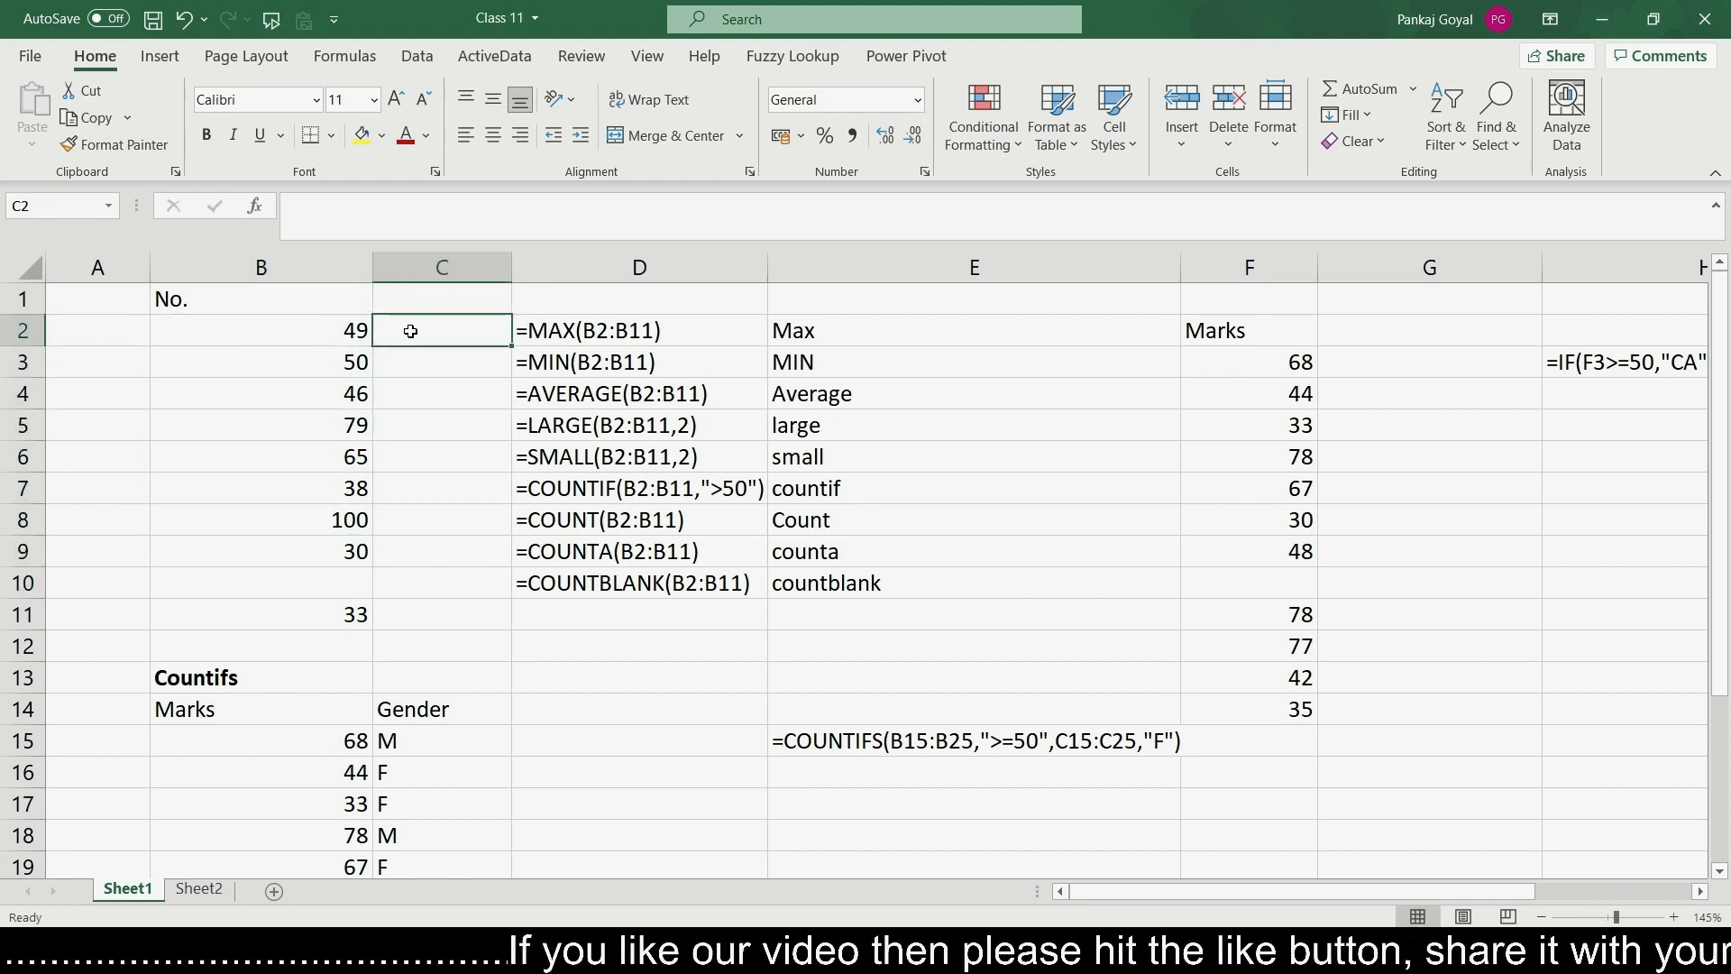
key(Right)
key(Left)
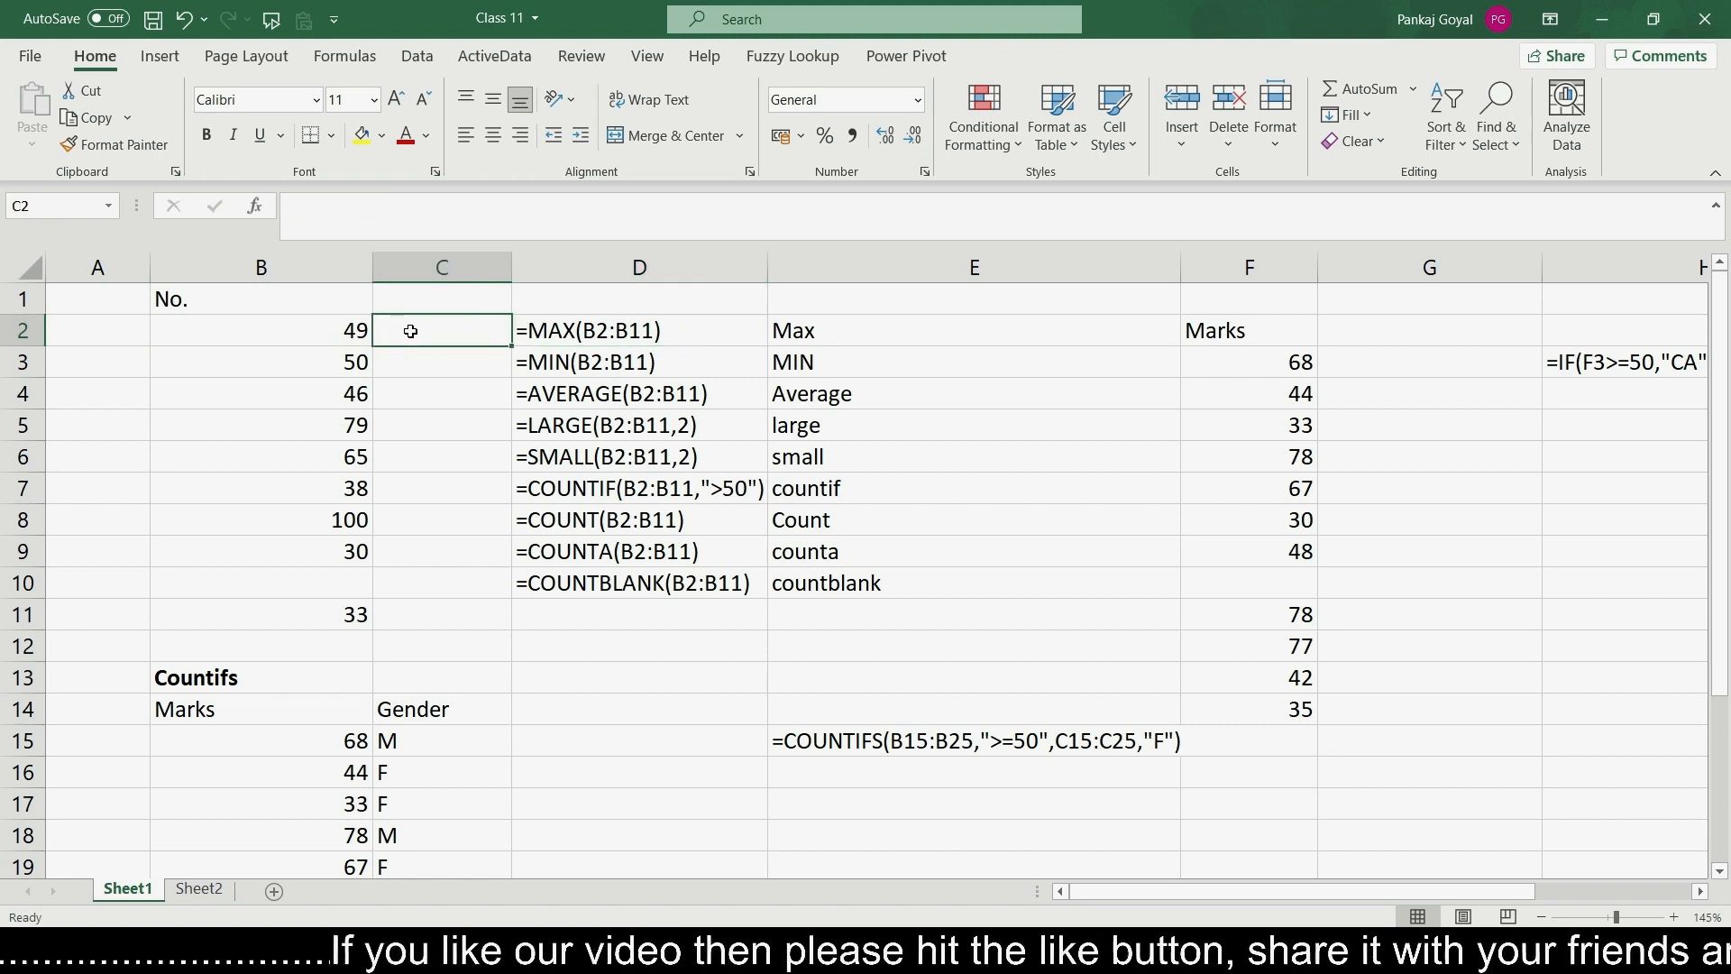
text(=max)
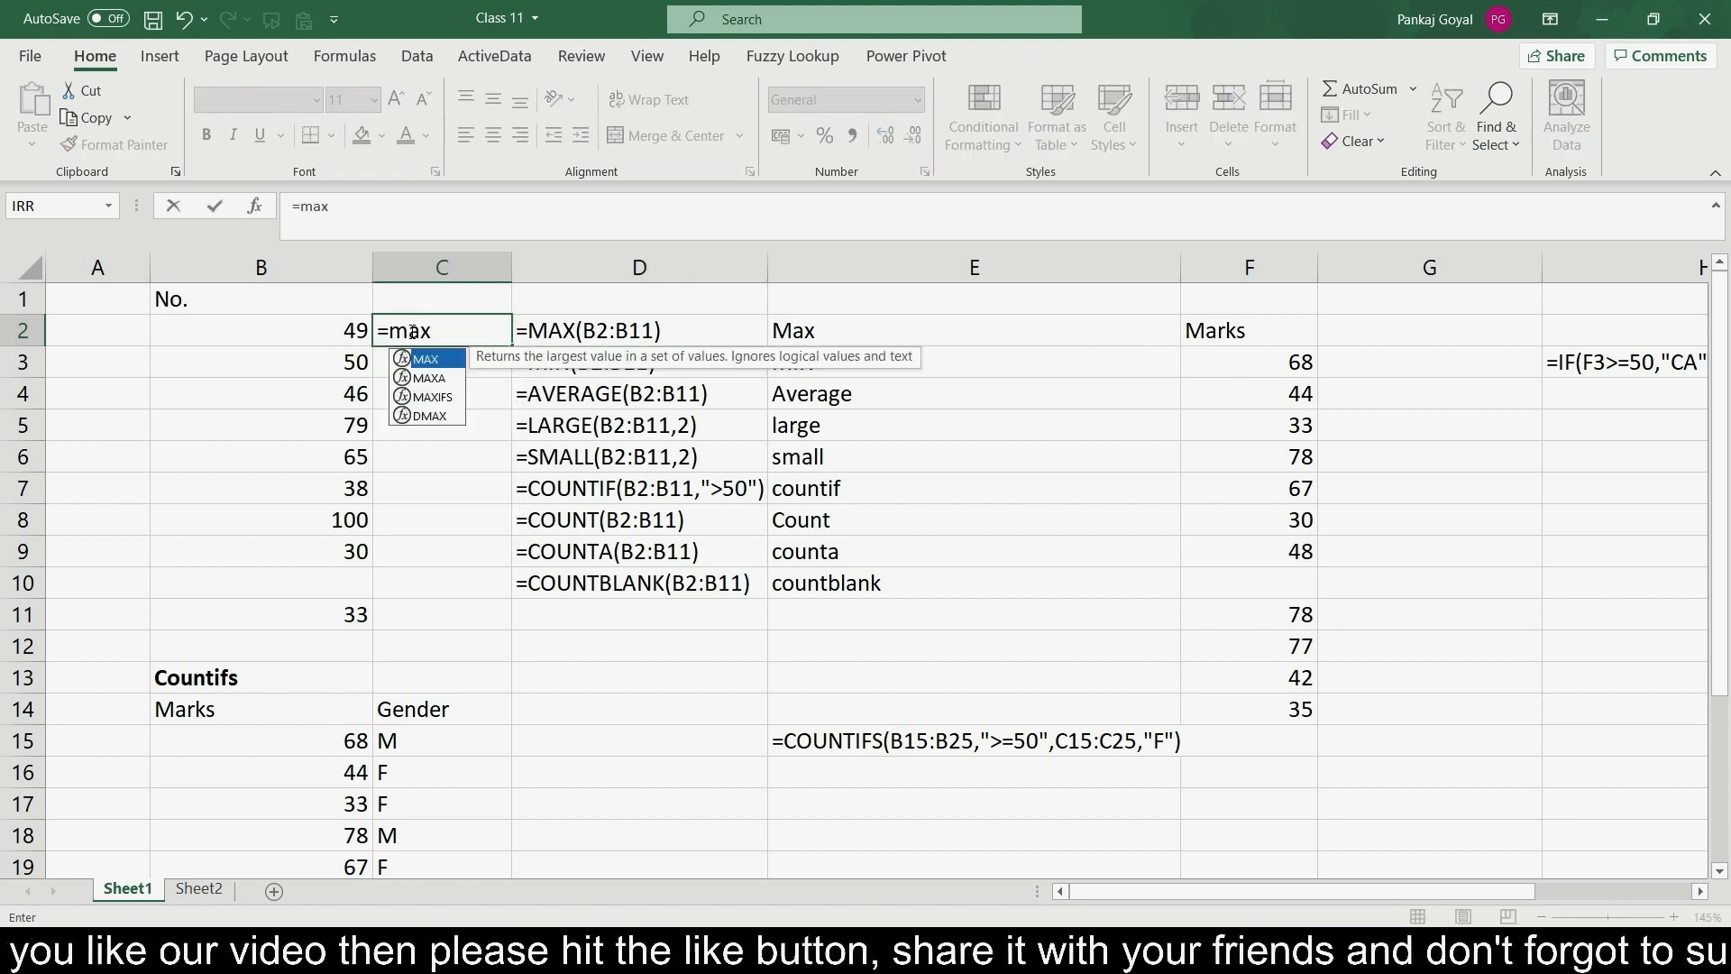
key(Tab)
key(Left)
key(shift+Down)
key(shift+Down)
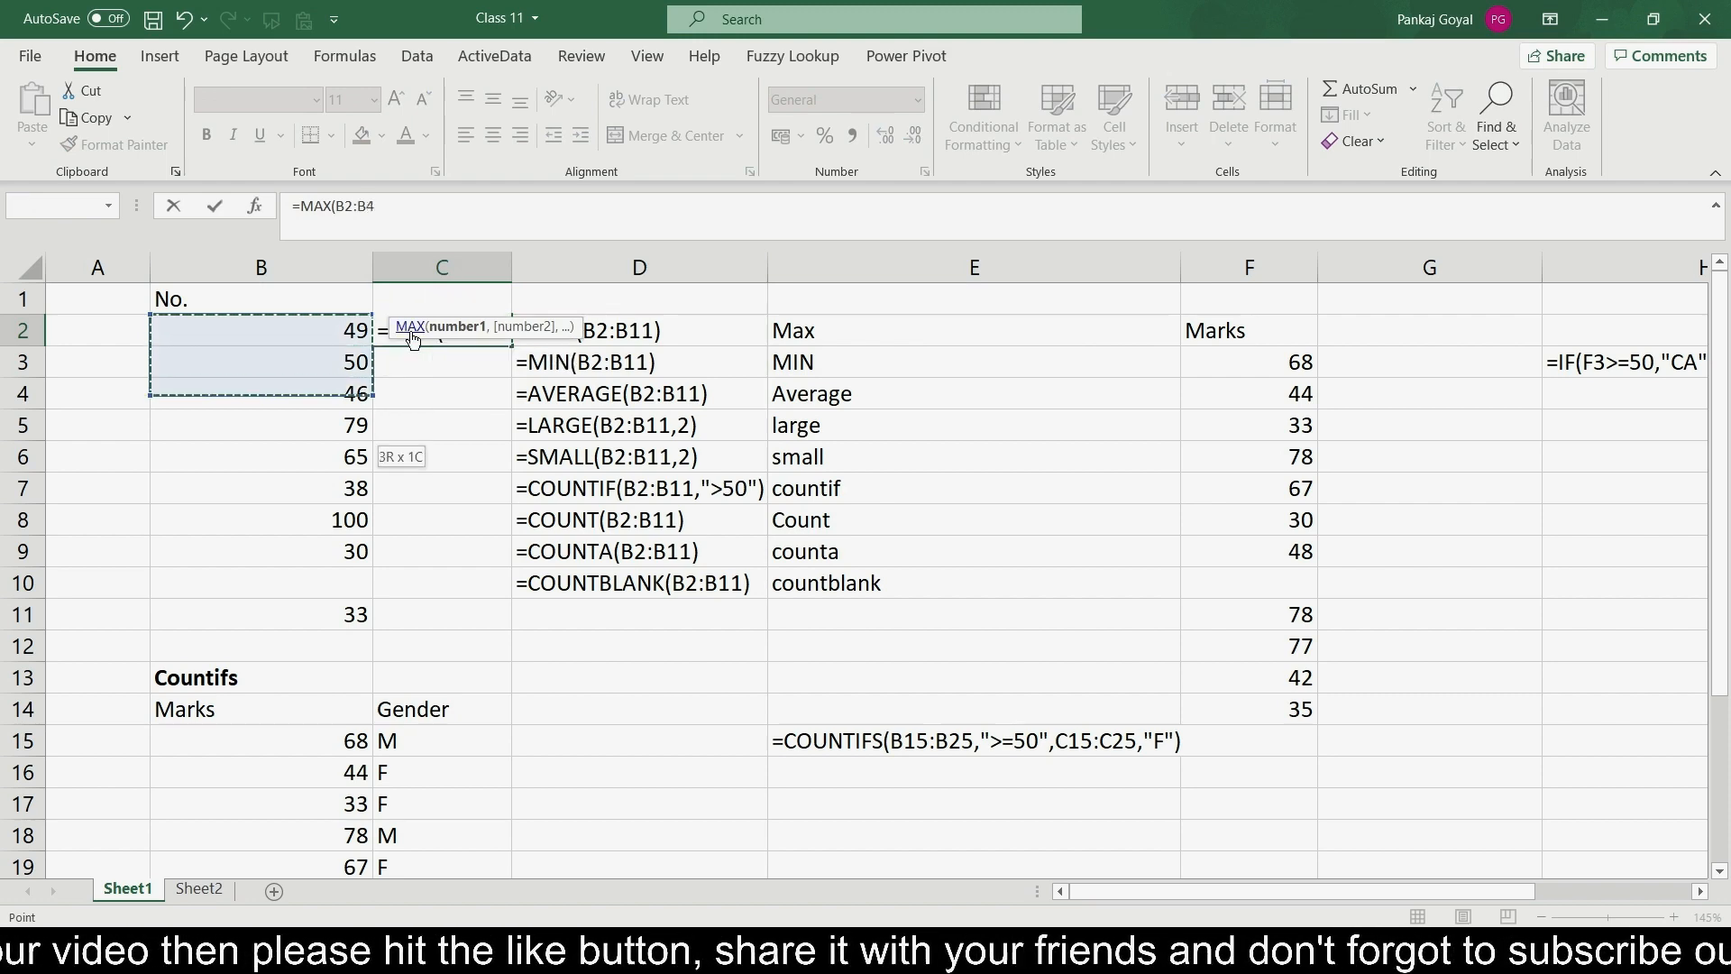
key(shift+Down)
key(shift+Down)
key(shift+Down)
key(shift+Down)
key(shift+Down)
key(shift+Down)
key(shift+Down)
key(shift+Down)
key(shift+Up)
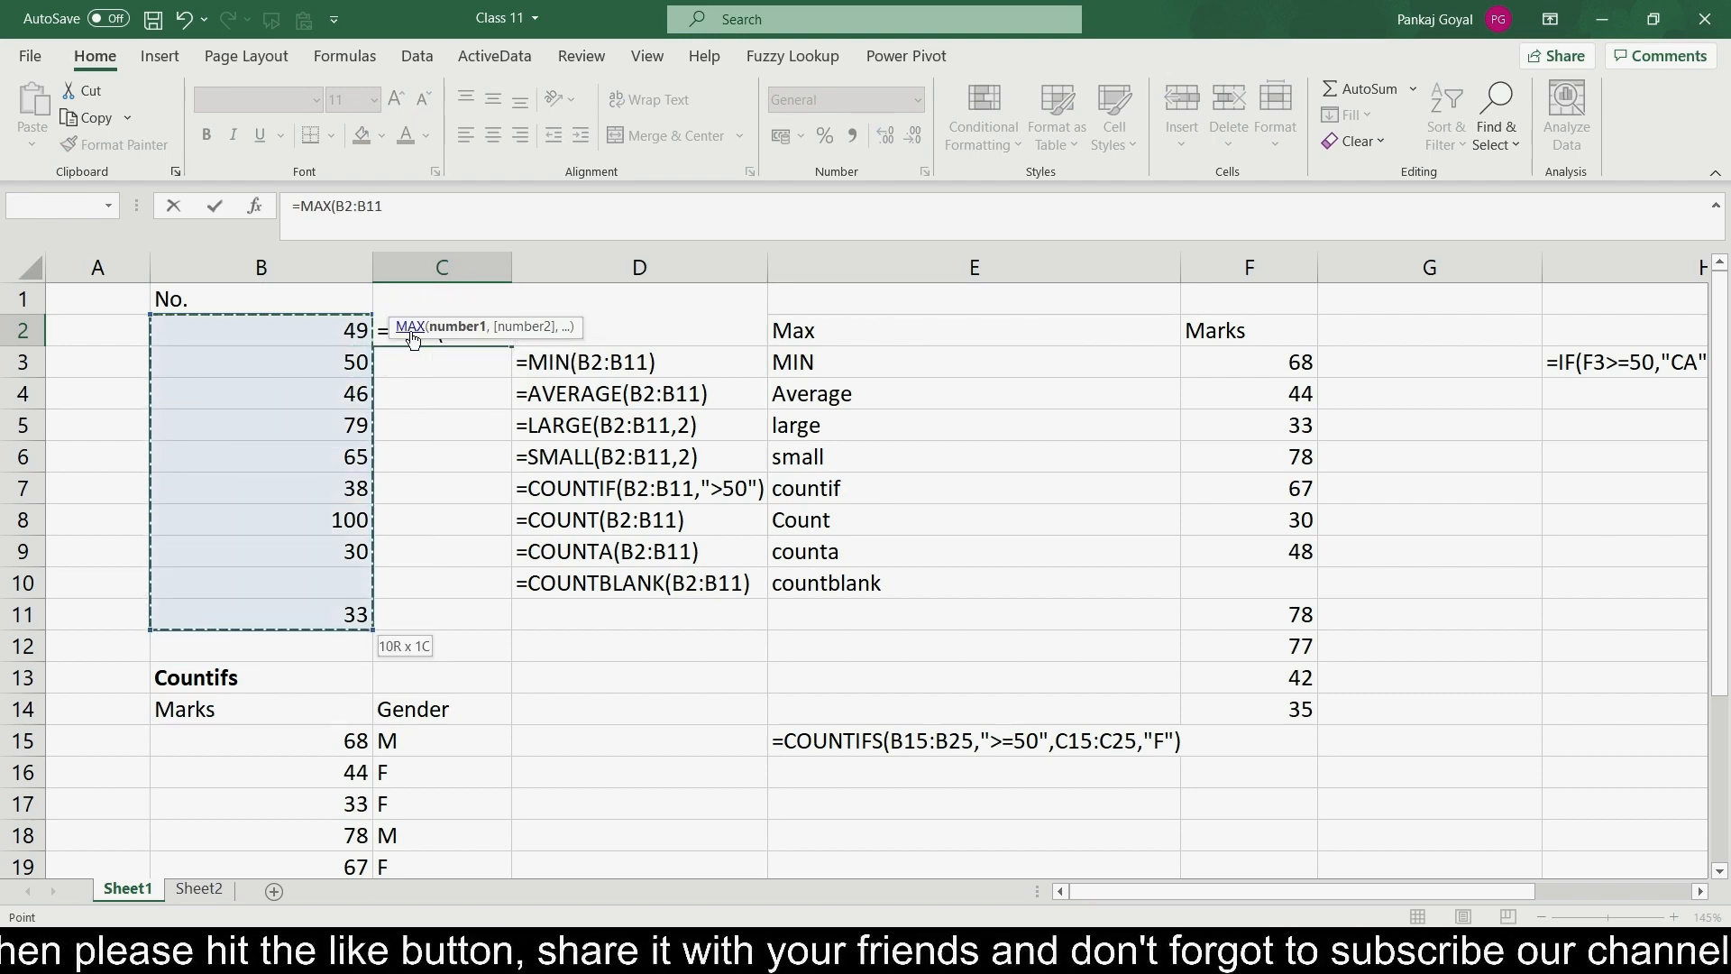
text())
key(Return)
- Select the number range in column B to check its values
click(410, 331)
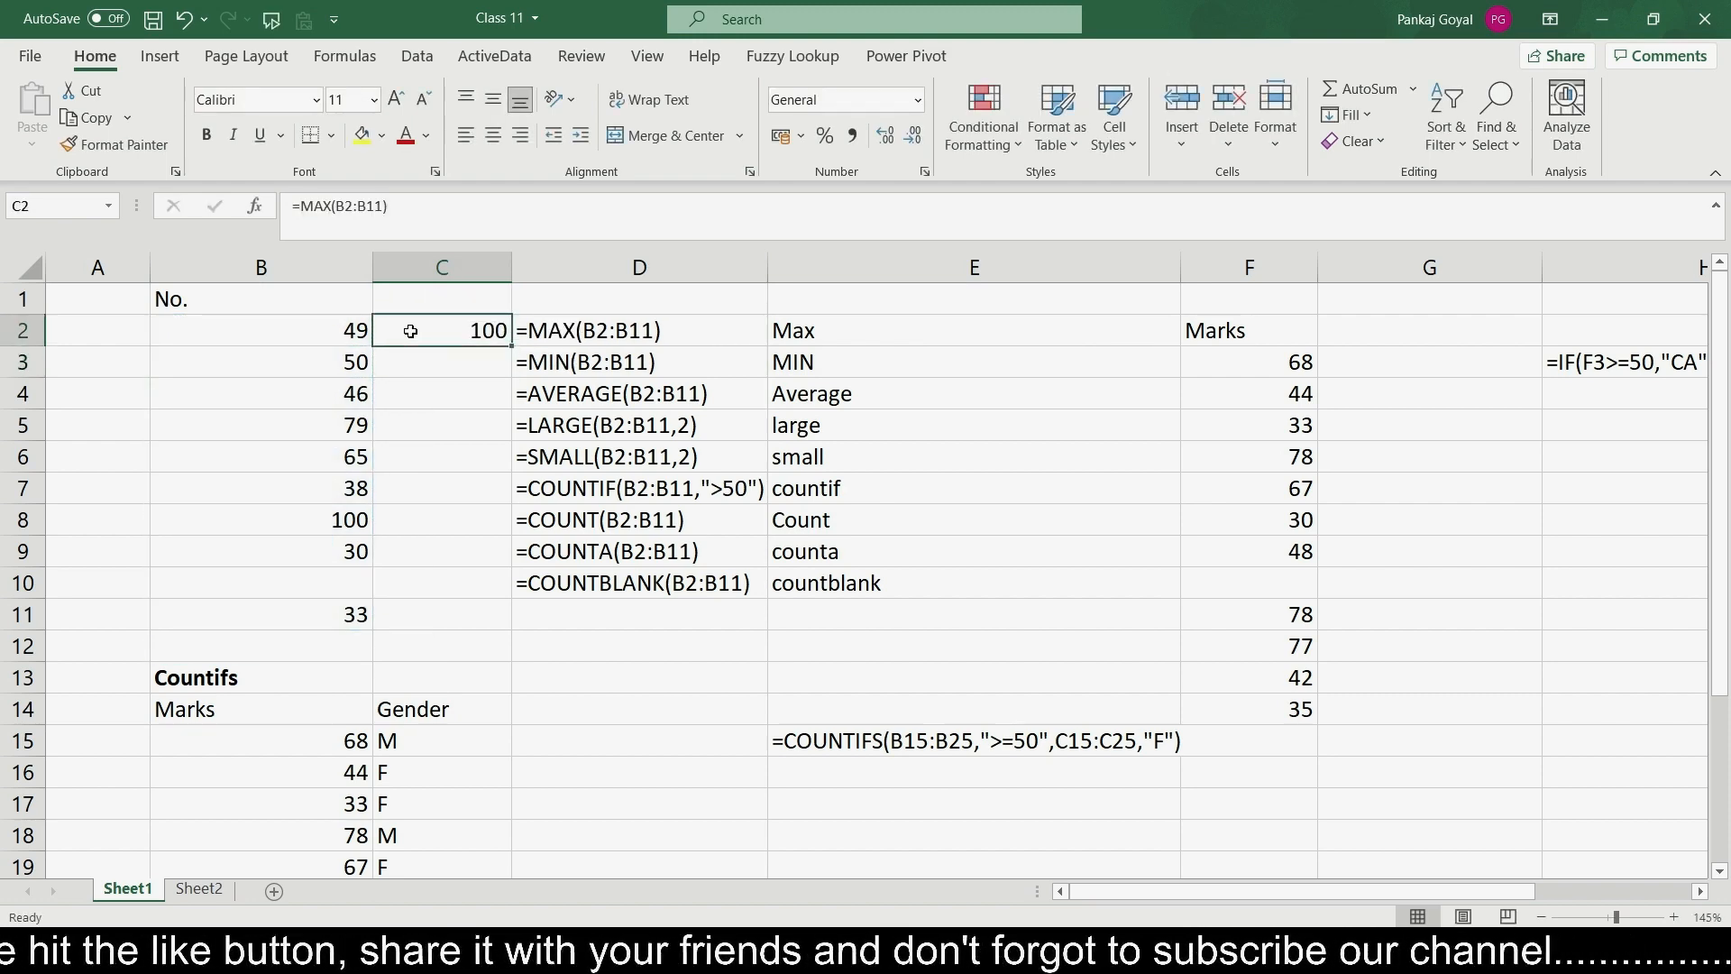
key(Left)
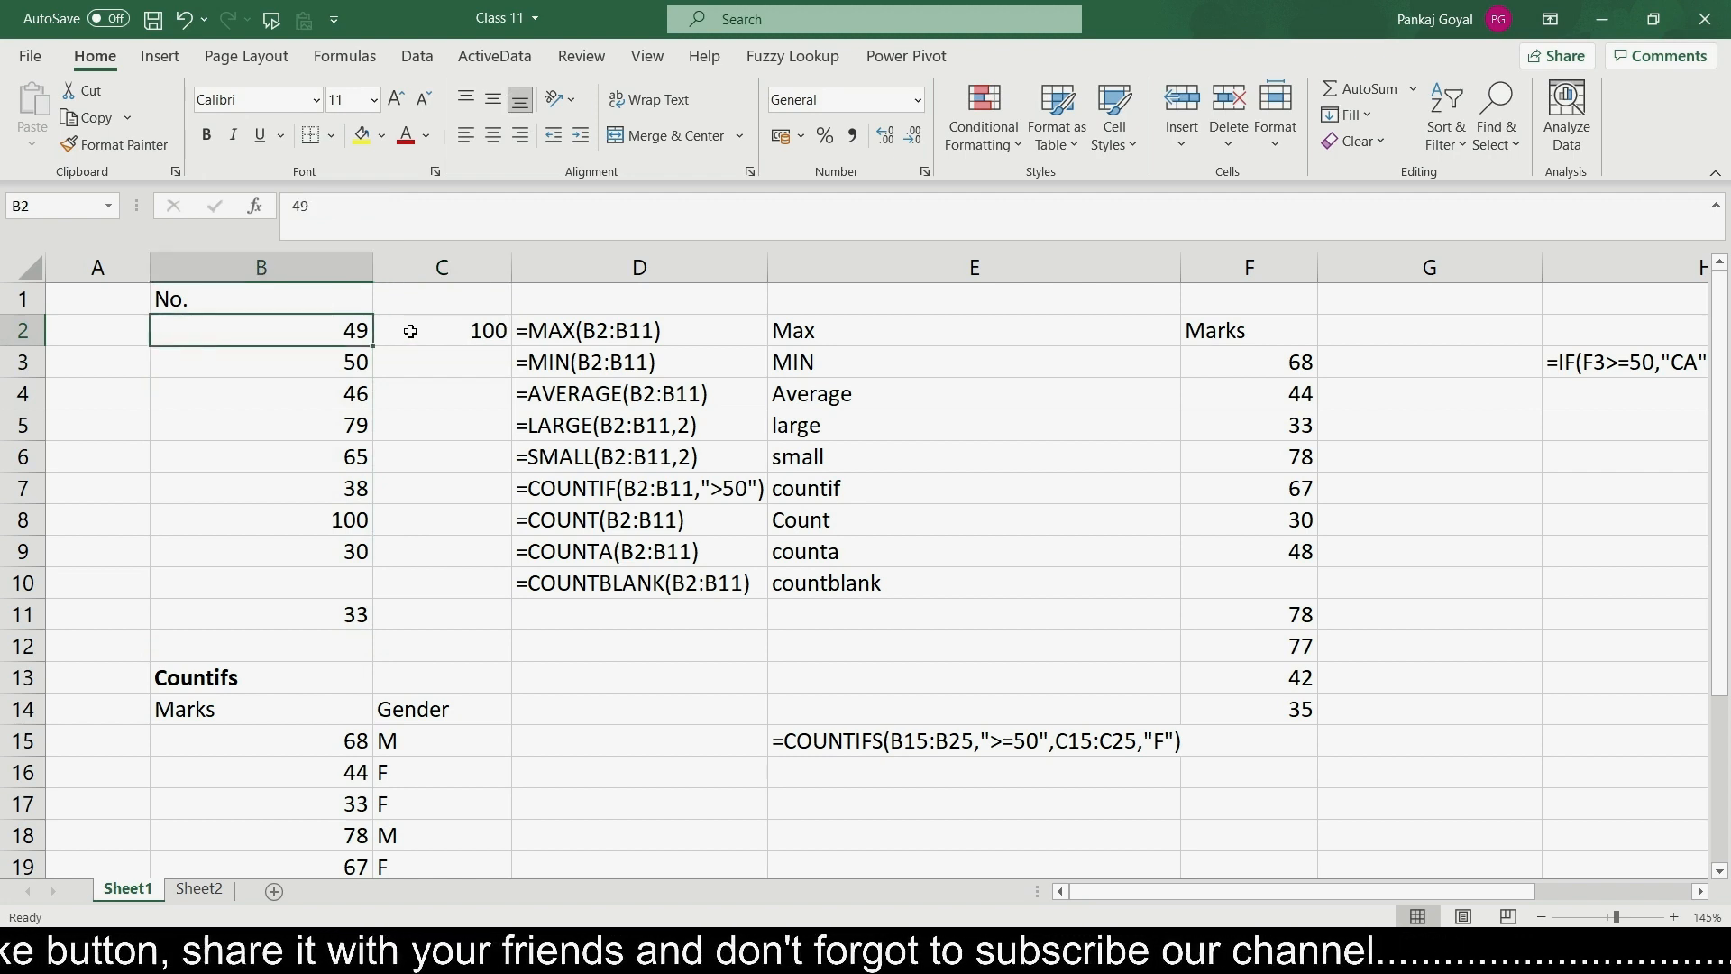
key(shift+Down)
key(shift+Down)
key(shift+Down)
key(shift+Down)
key(shift+Down)
key(shift+Down)
key(shift+Down)
key(shift+Down)
key(shift+Down)
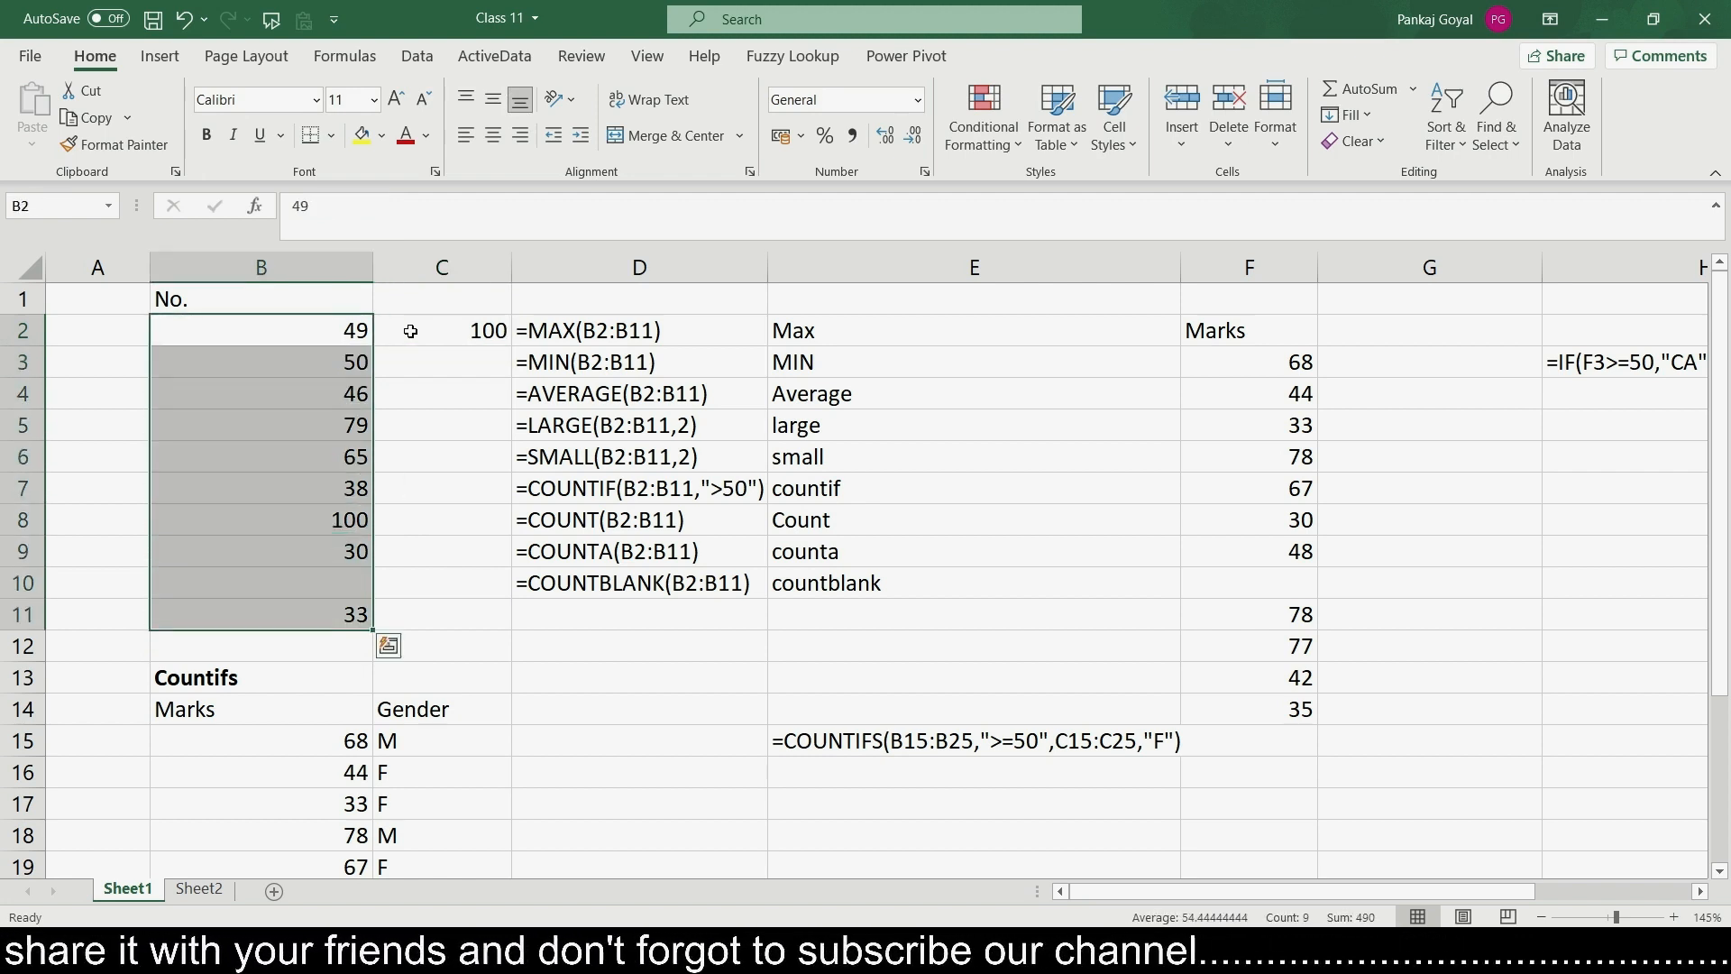
click(411, 331)
key(Down)
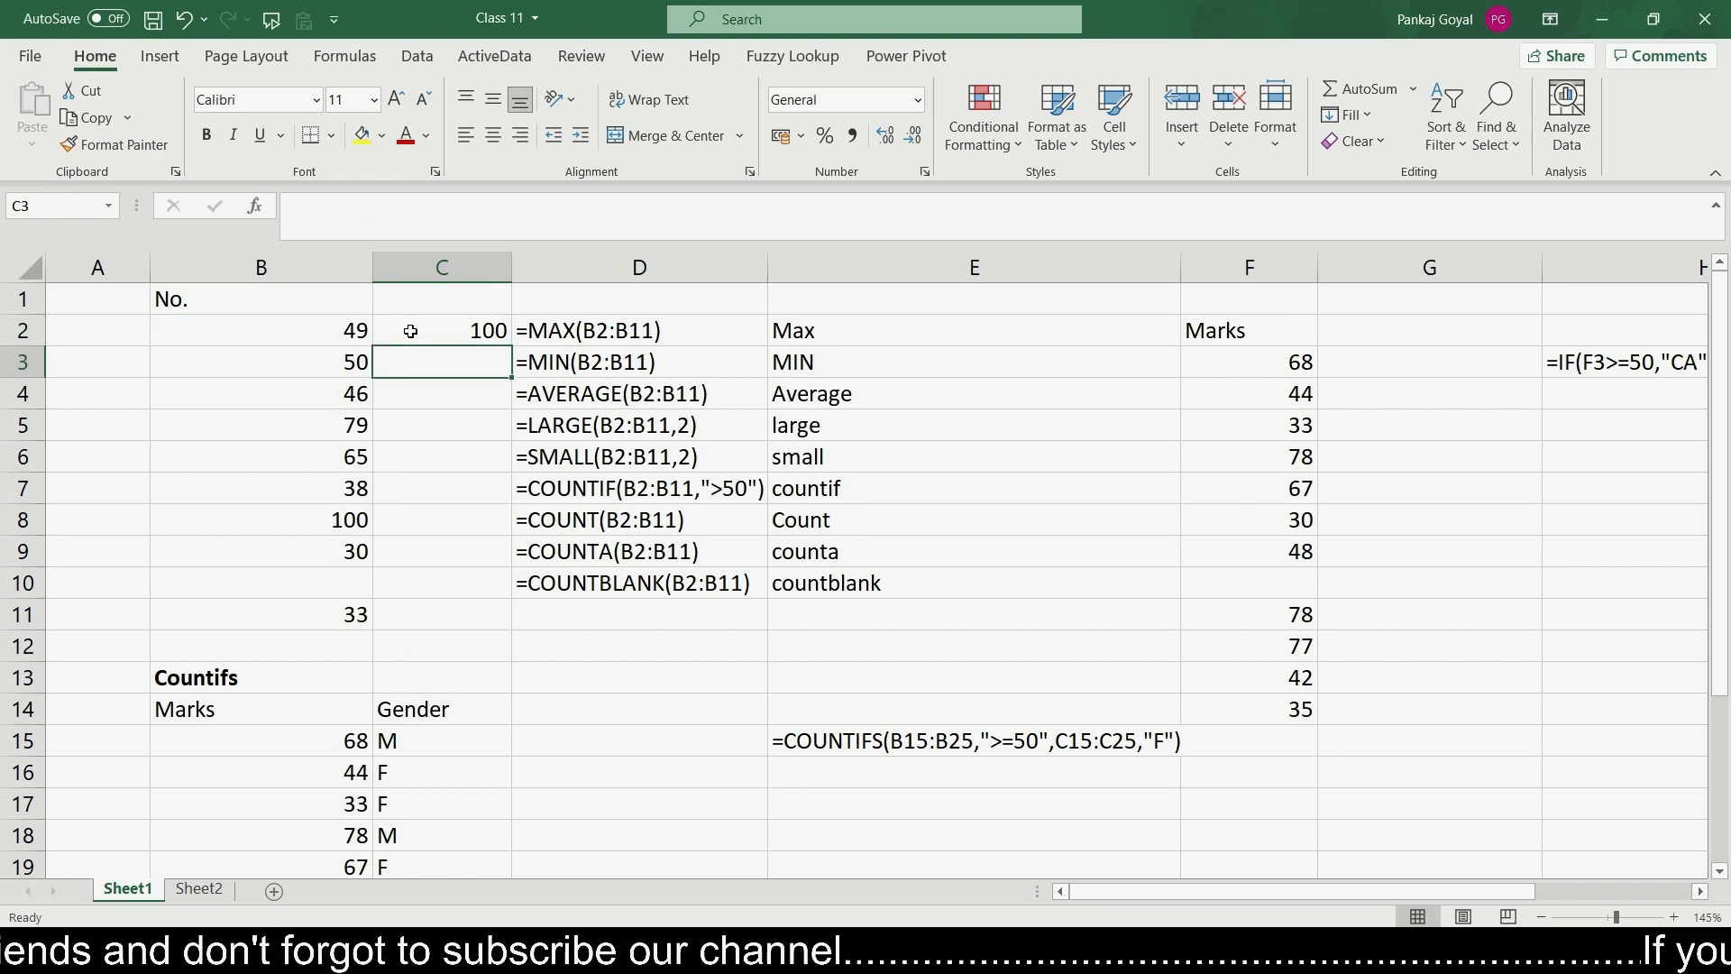
- Enter =MIN(B2:B11) in cell C3 to return the smallest number
text(=m)
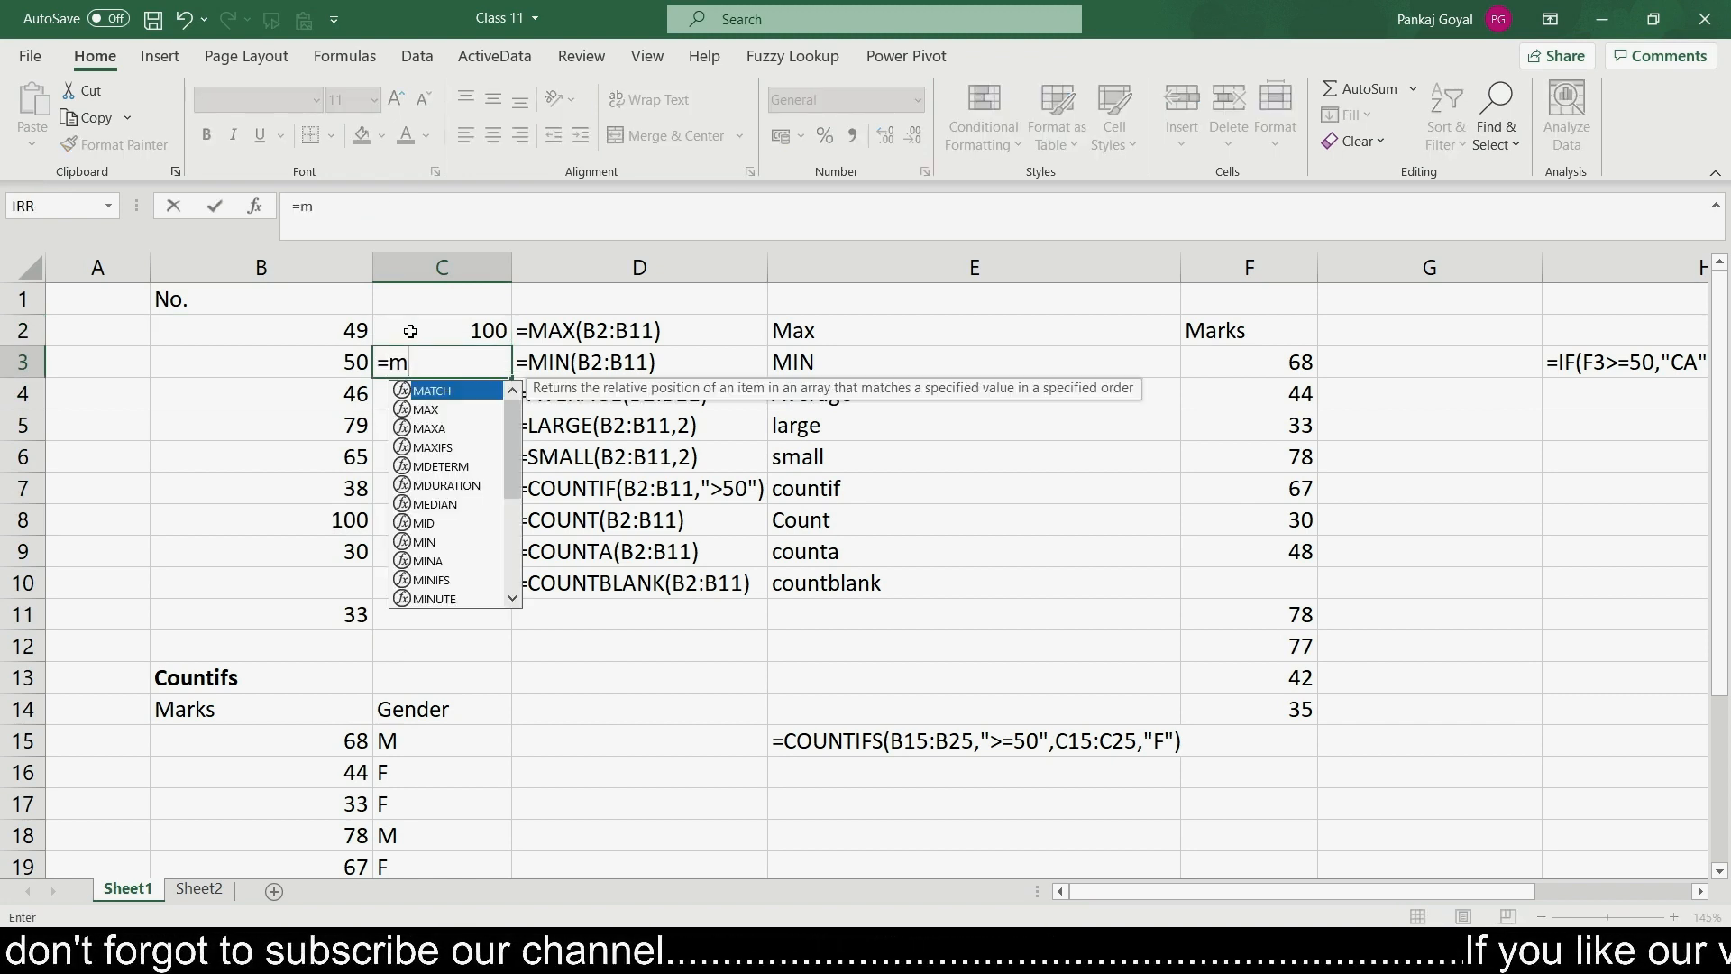
text(in)
key(Tab)
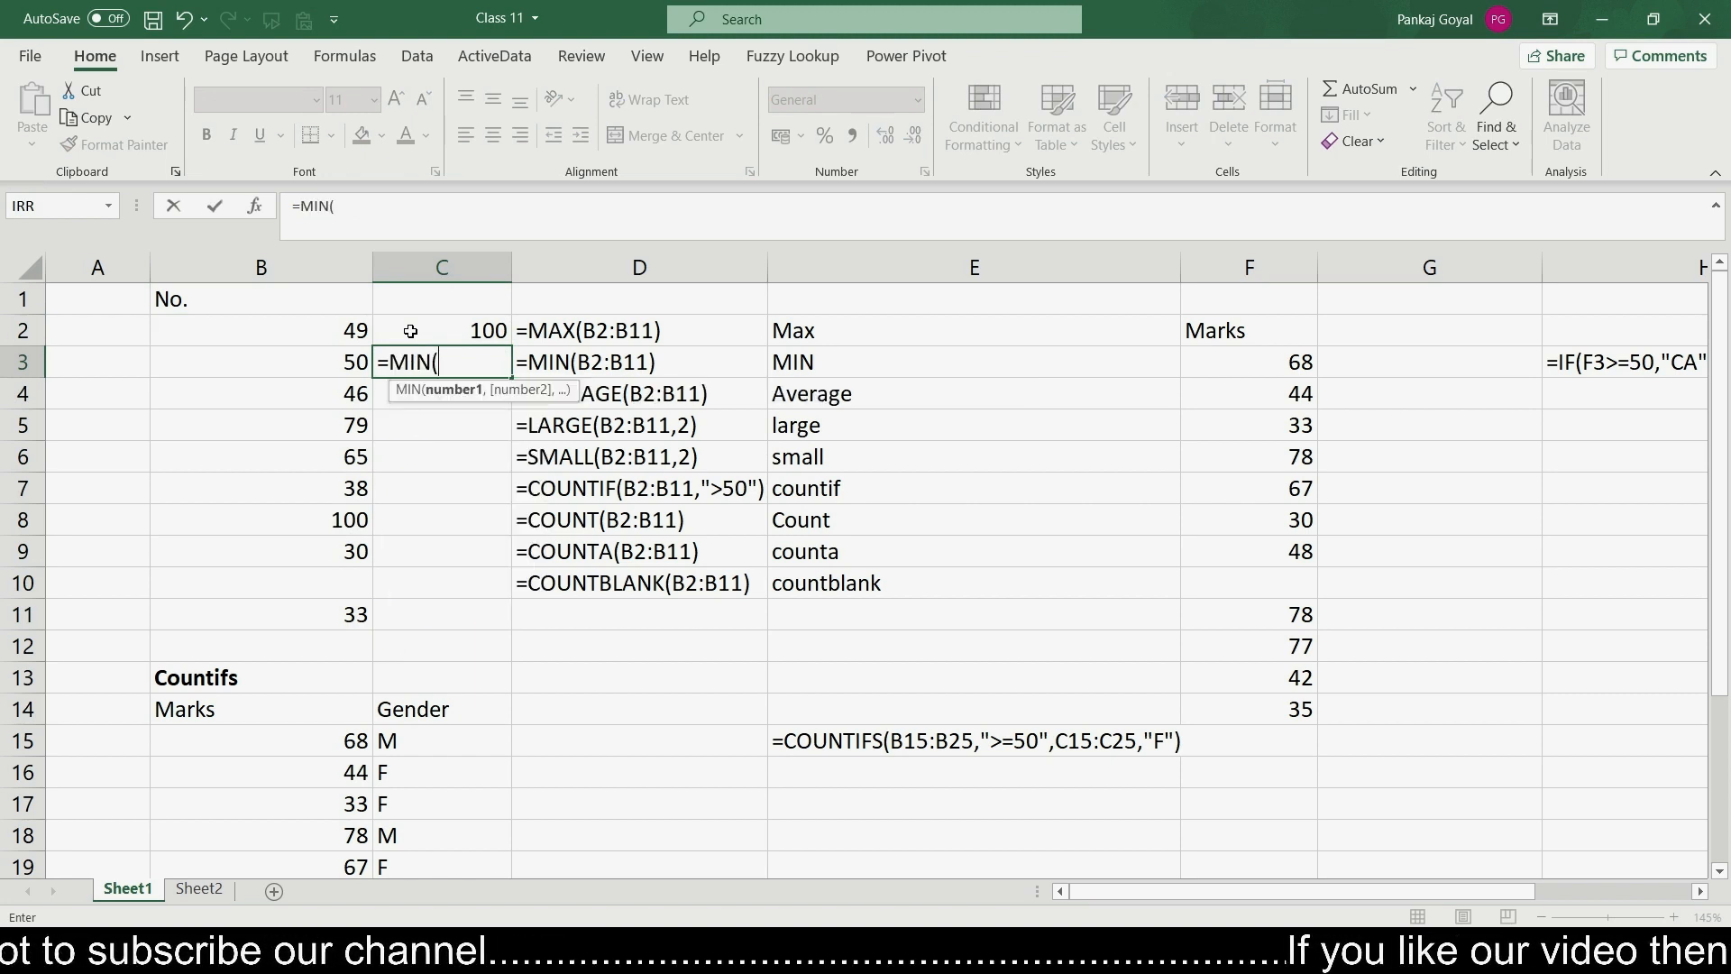
key(Left)
key(Up)
key(shift+Down)
key(shift+Down)
key(shift+Down)
key(shift+Down)
key(shift+Down)
key(shift+Down)
key(shift+Down)
key(shift+Down)
key(shift+Down)
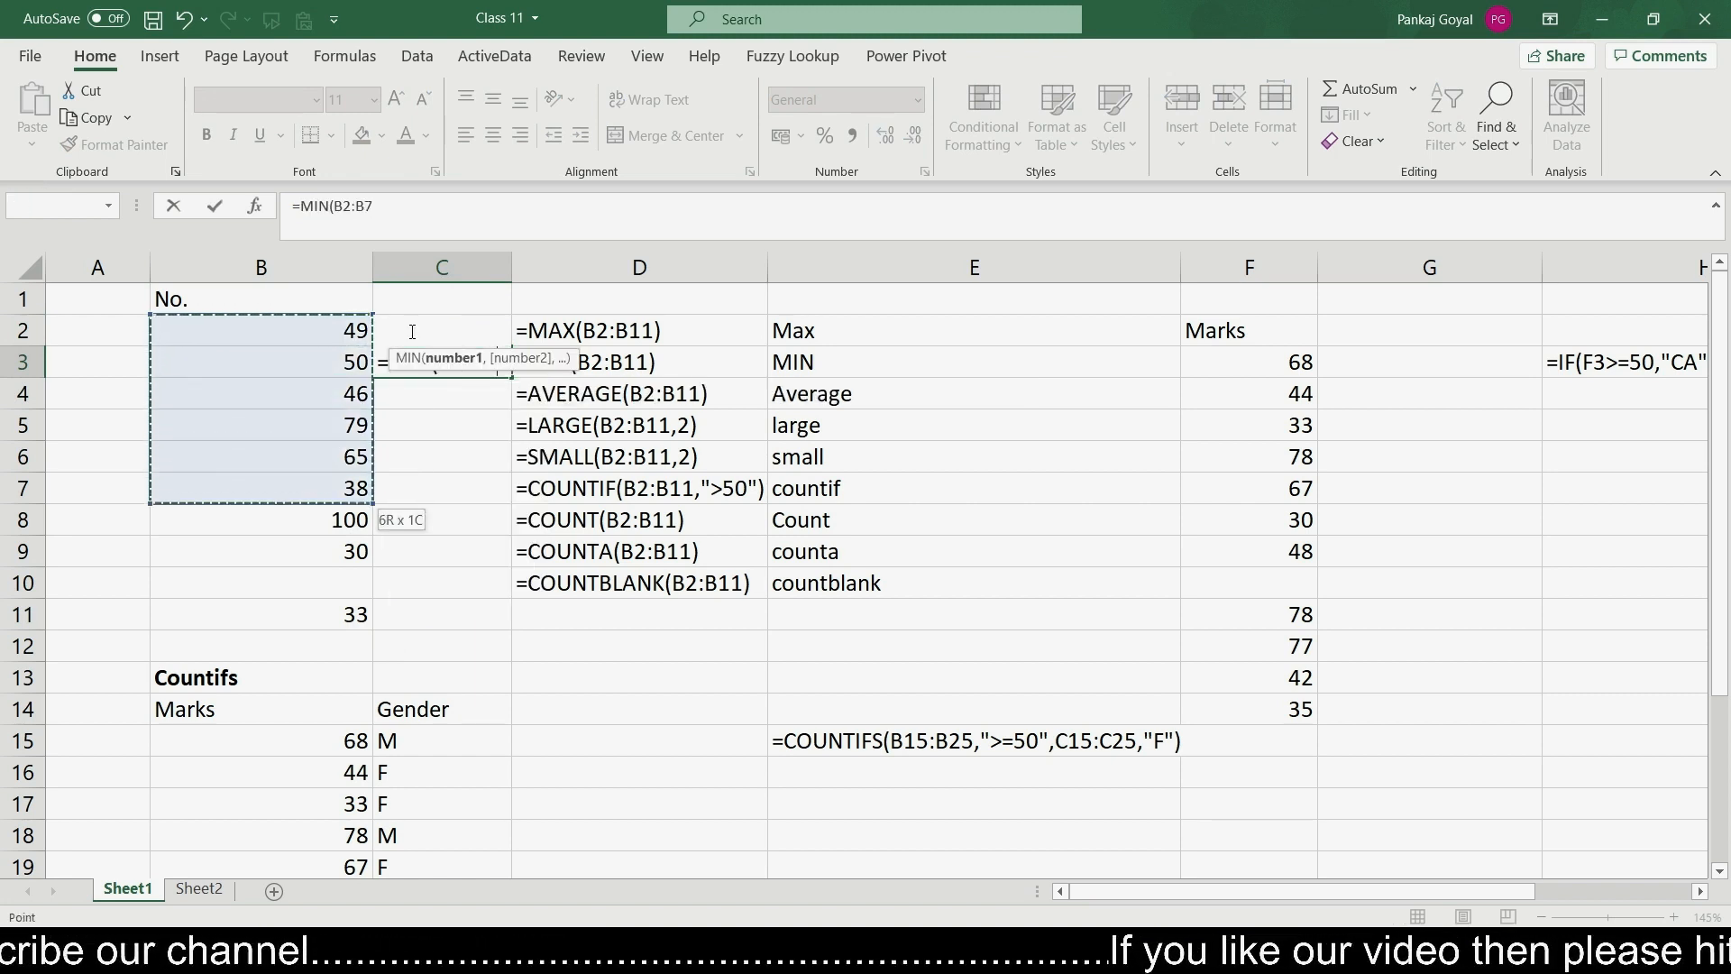
text())
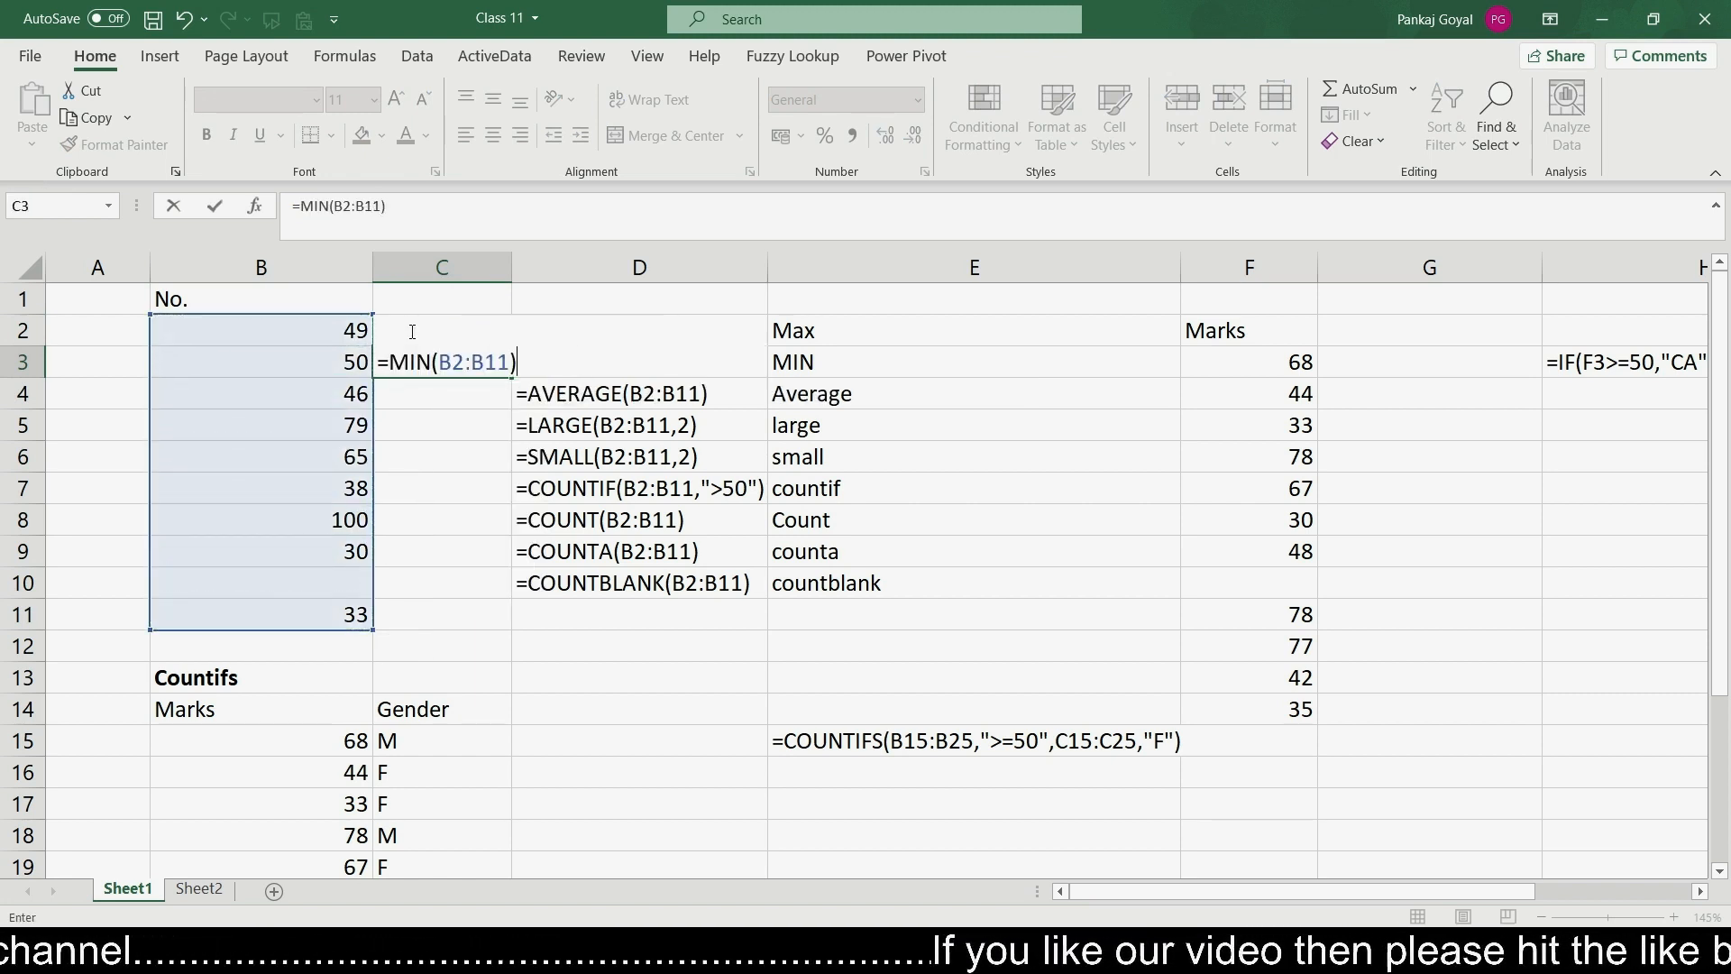
key(Return)
key(Up)
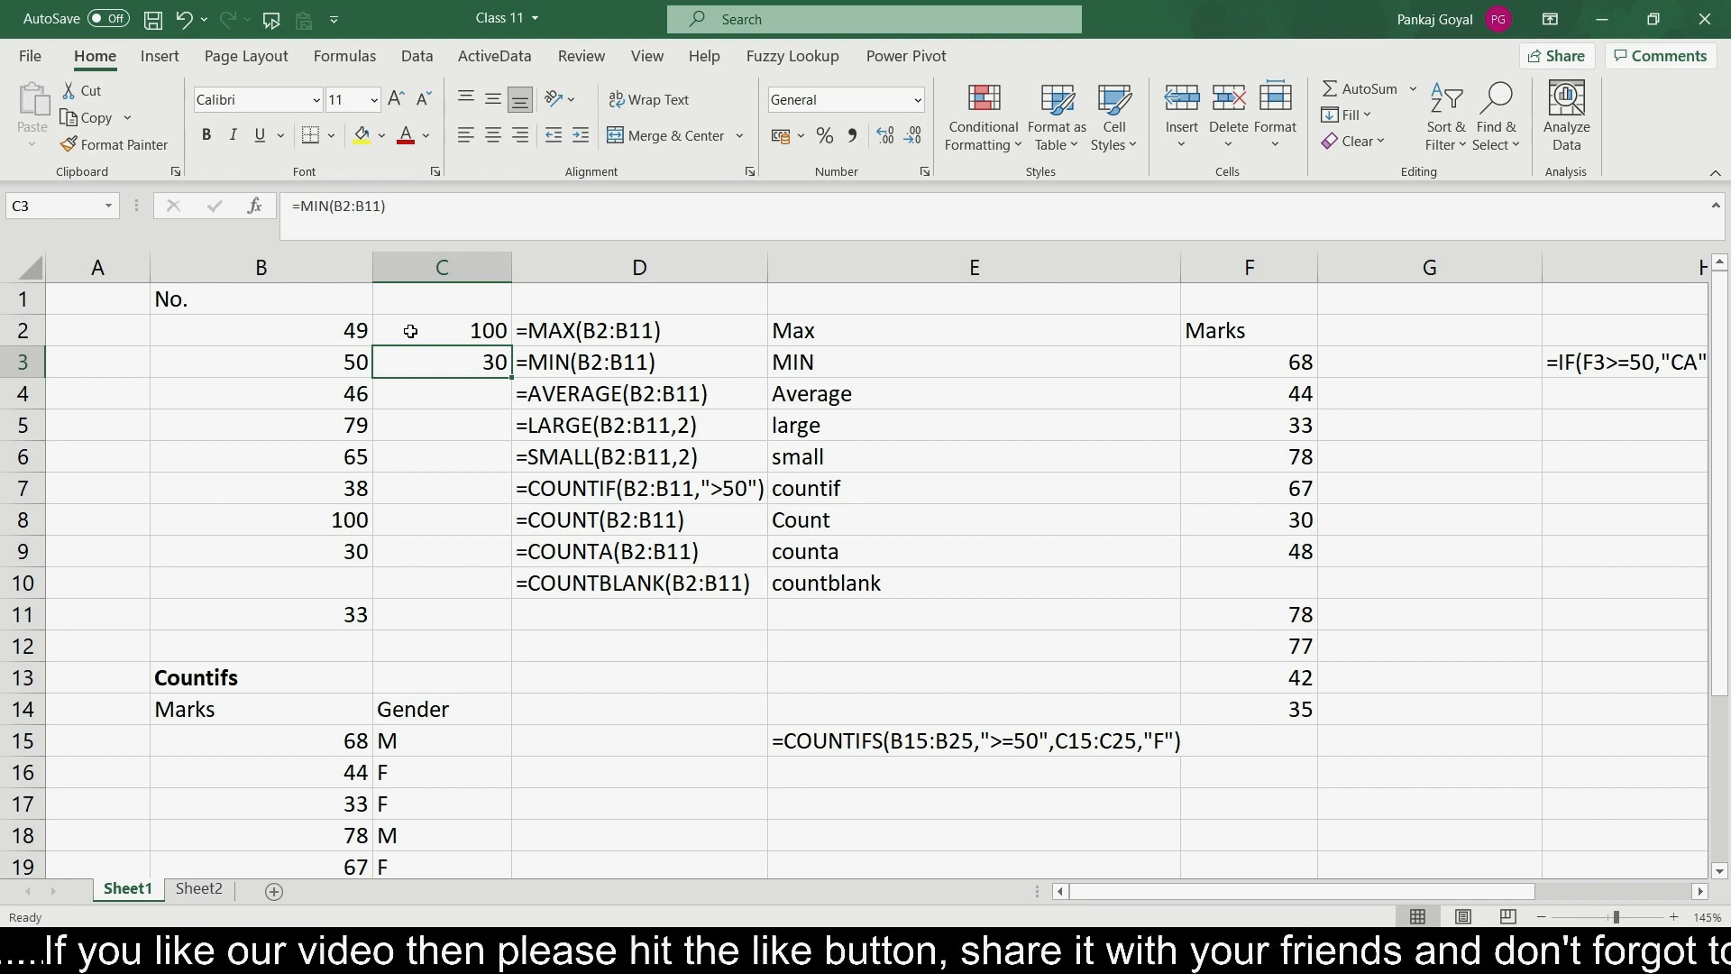
- Enter =LARGE(B2:B11,2) in cell C5 to return the second largest number
key(Down)
key(Down)
key(Down)
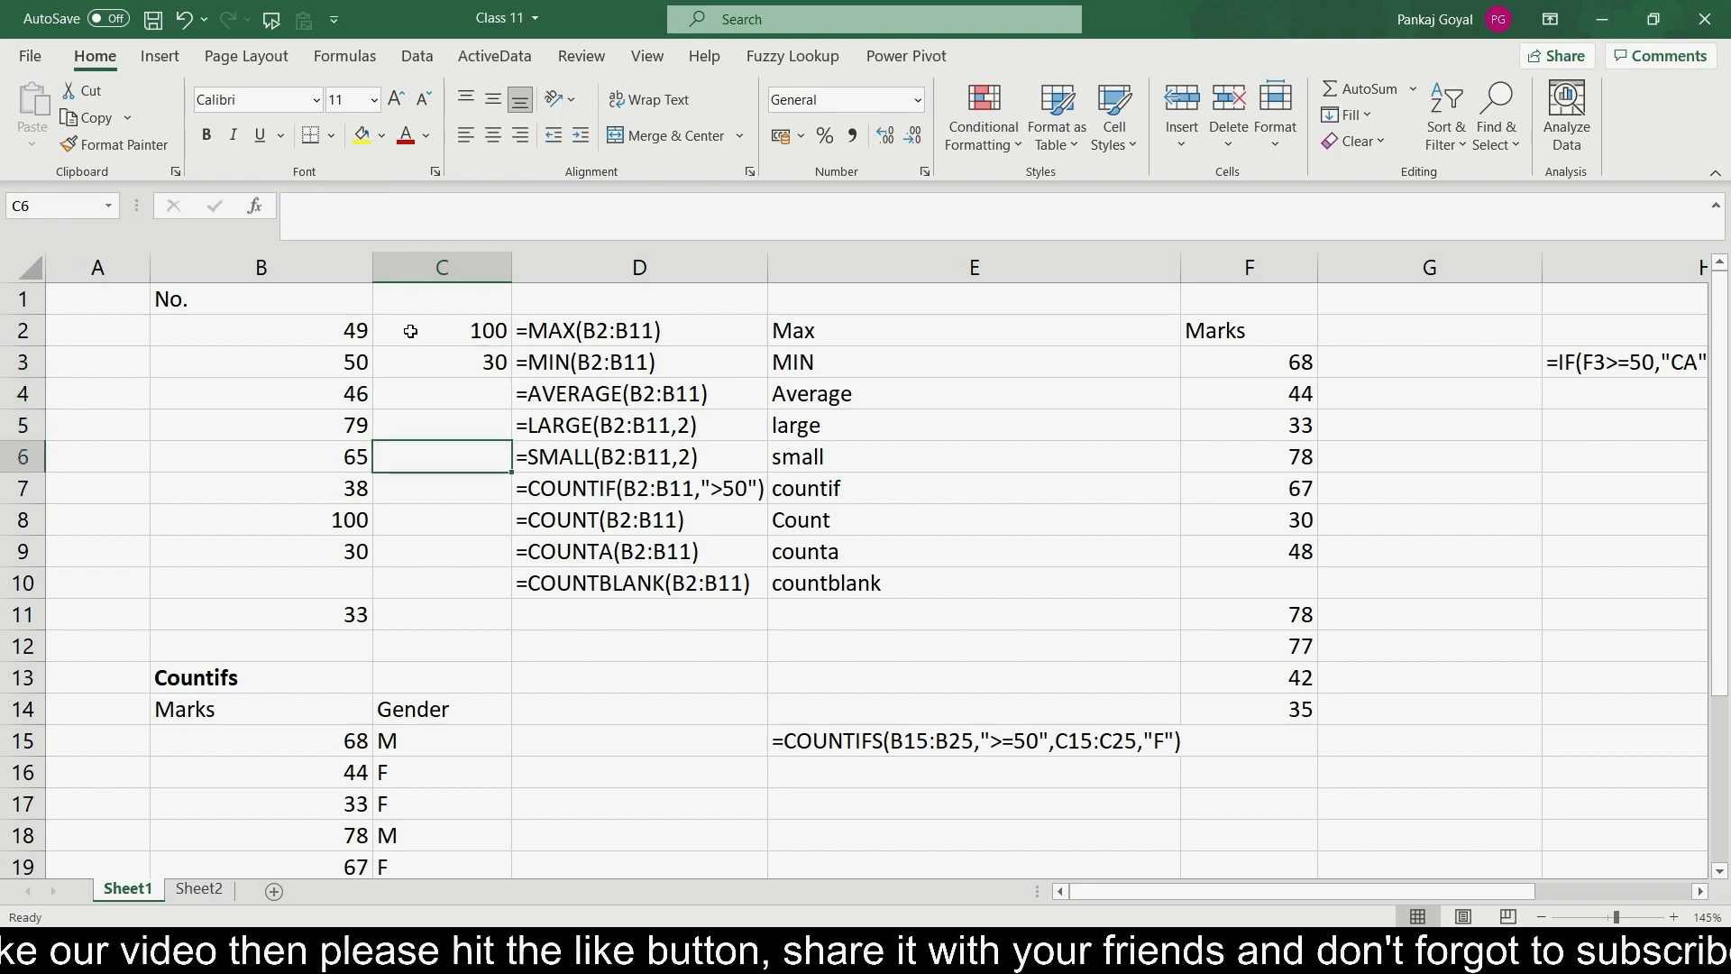
key(Up)
key(Right)
key(Right)
key(Right)
key(Left)
key(Left)
key(Left)
key(Left)
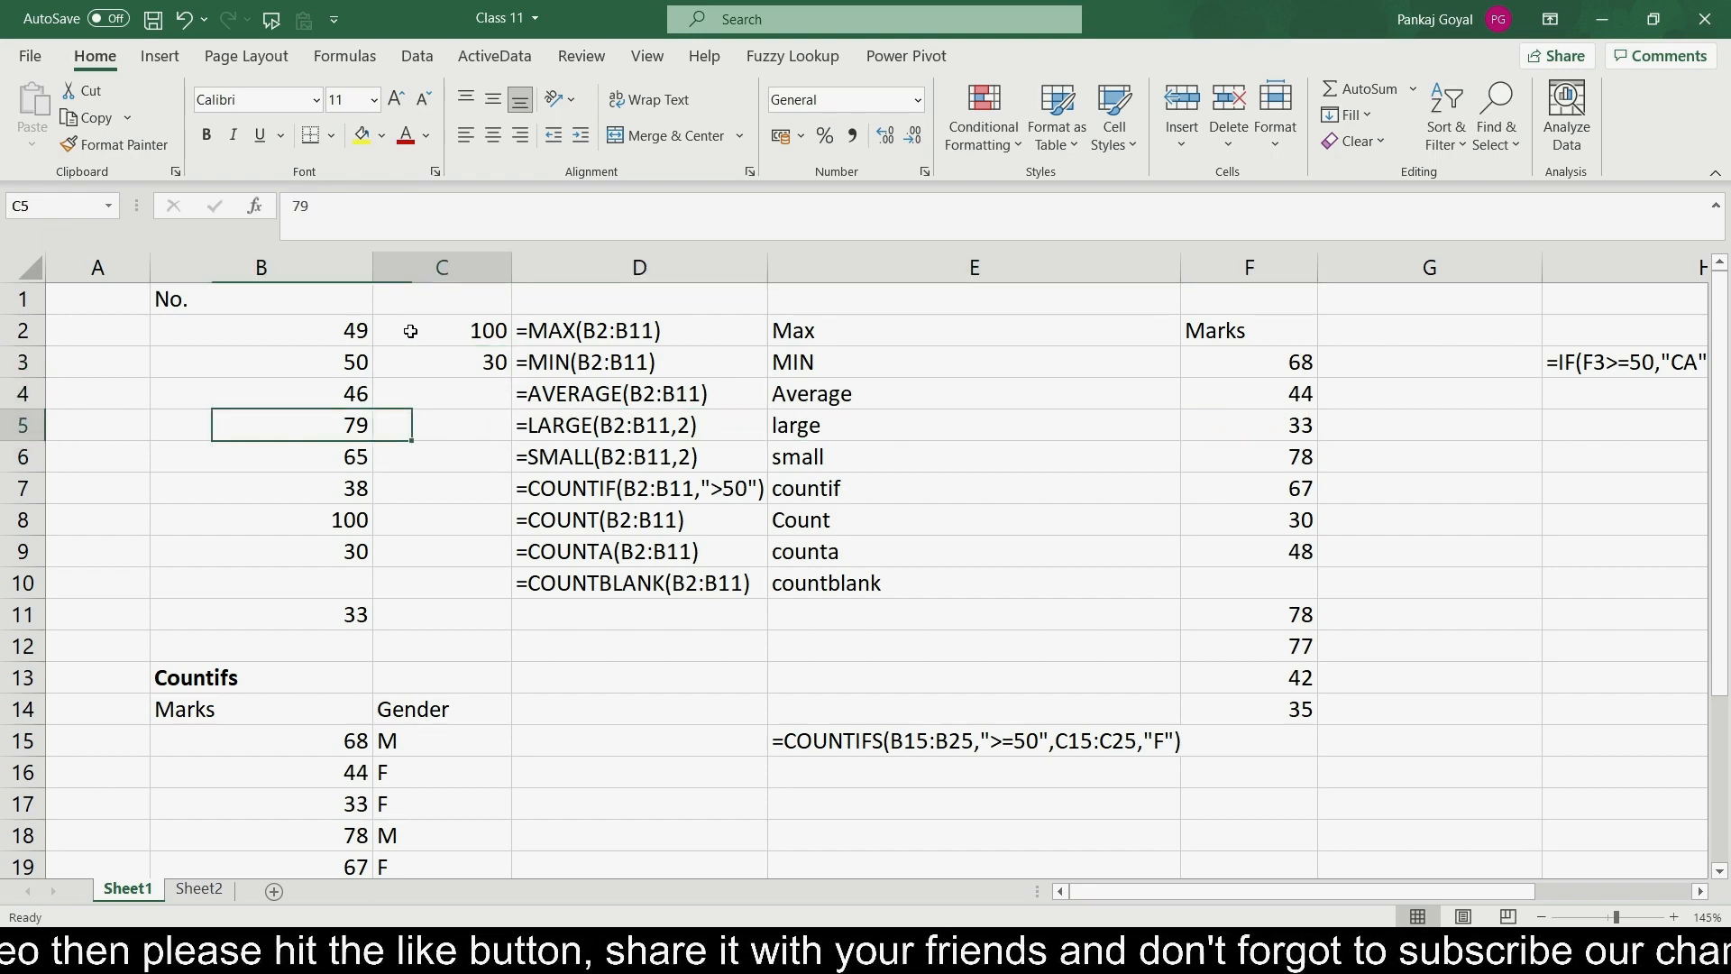
key(Right)
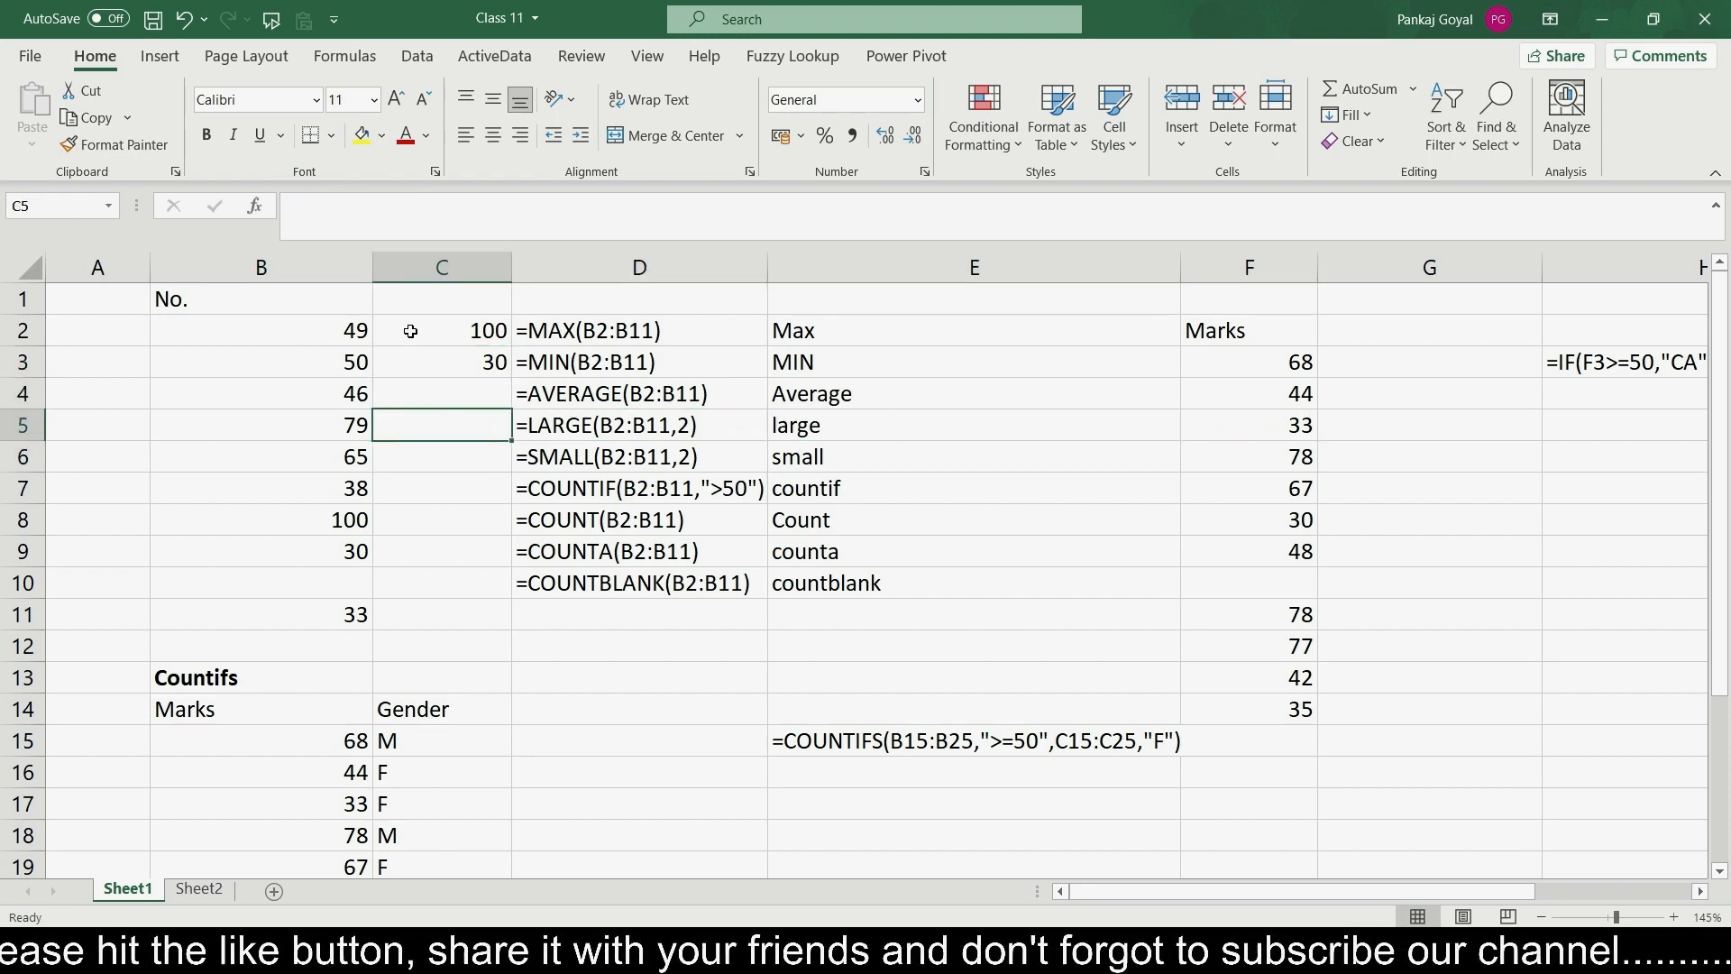
text(=larg)
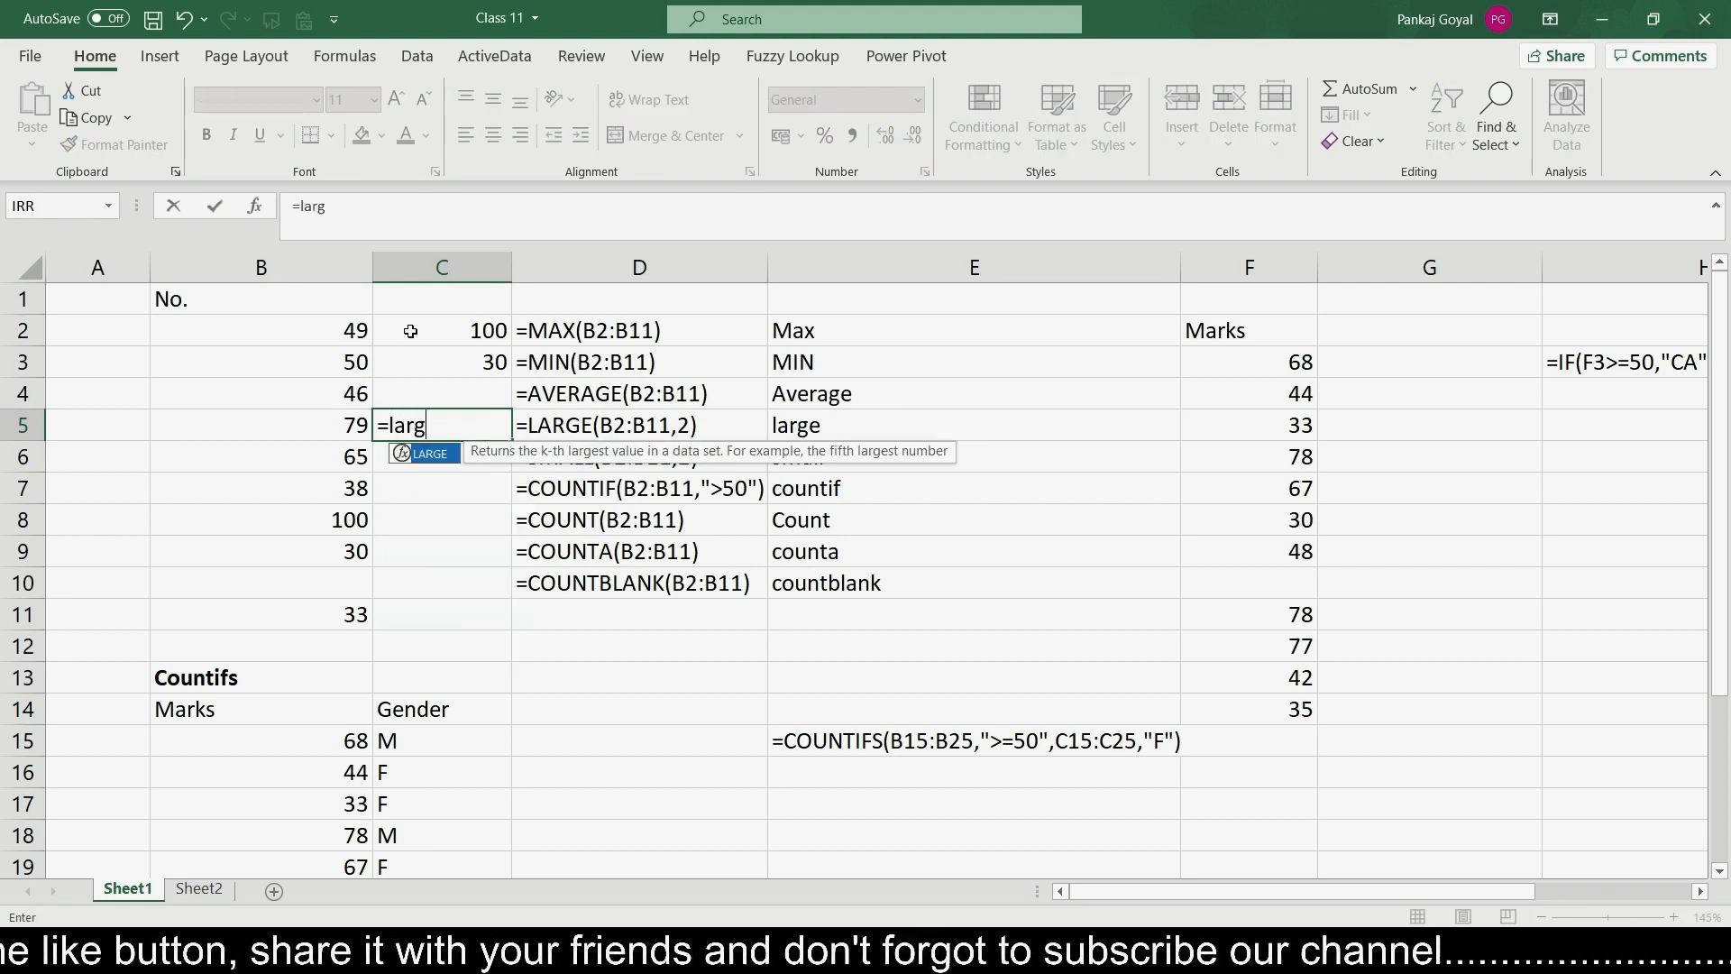
text(e)
key(Tab)
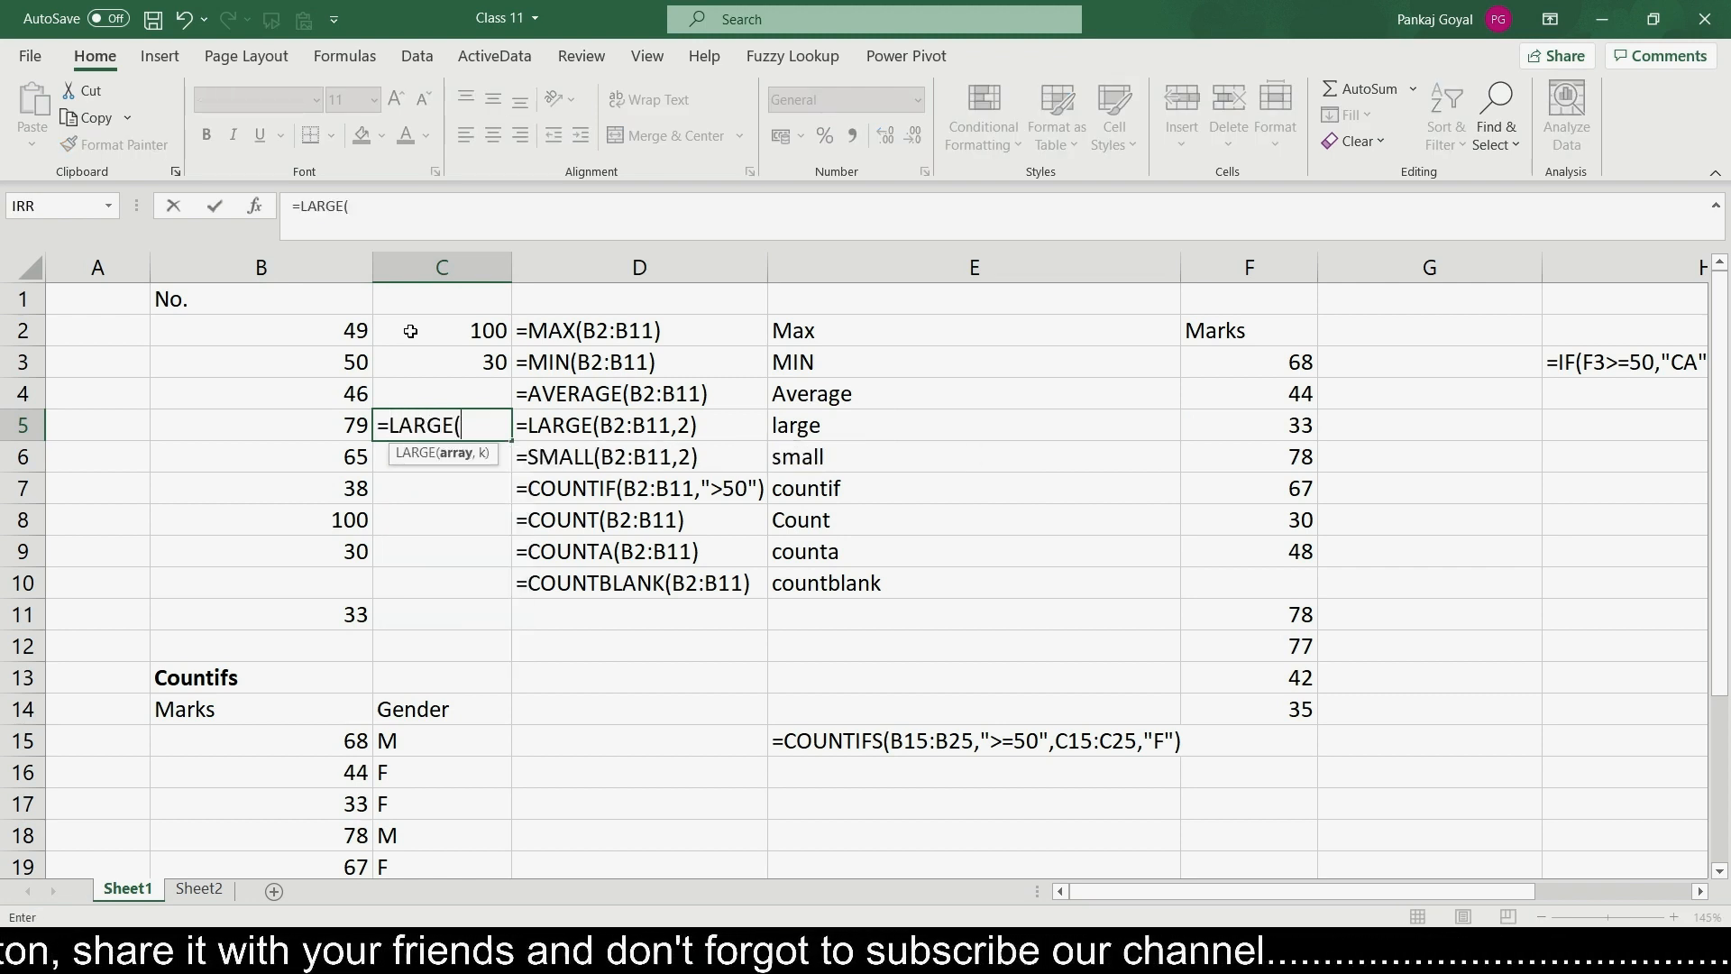
key(Left)
key(Up)
key(Up)
key(Up)
key(shift+Down)
key(shift+Down)
key(shift+Down)
key(shift+Down)
key(shift+Down)
key(shift+Down)
key(shift+Down)
key(shift+Down)
key(shift+Down)
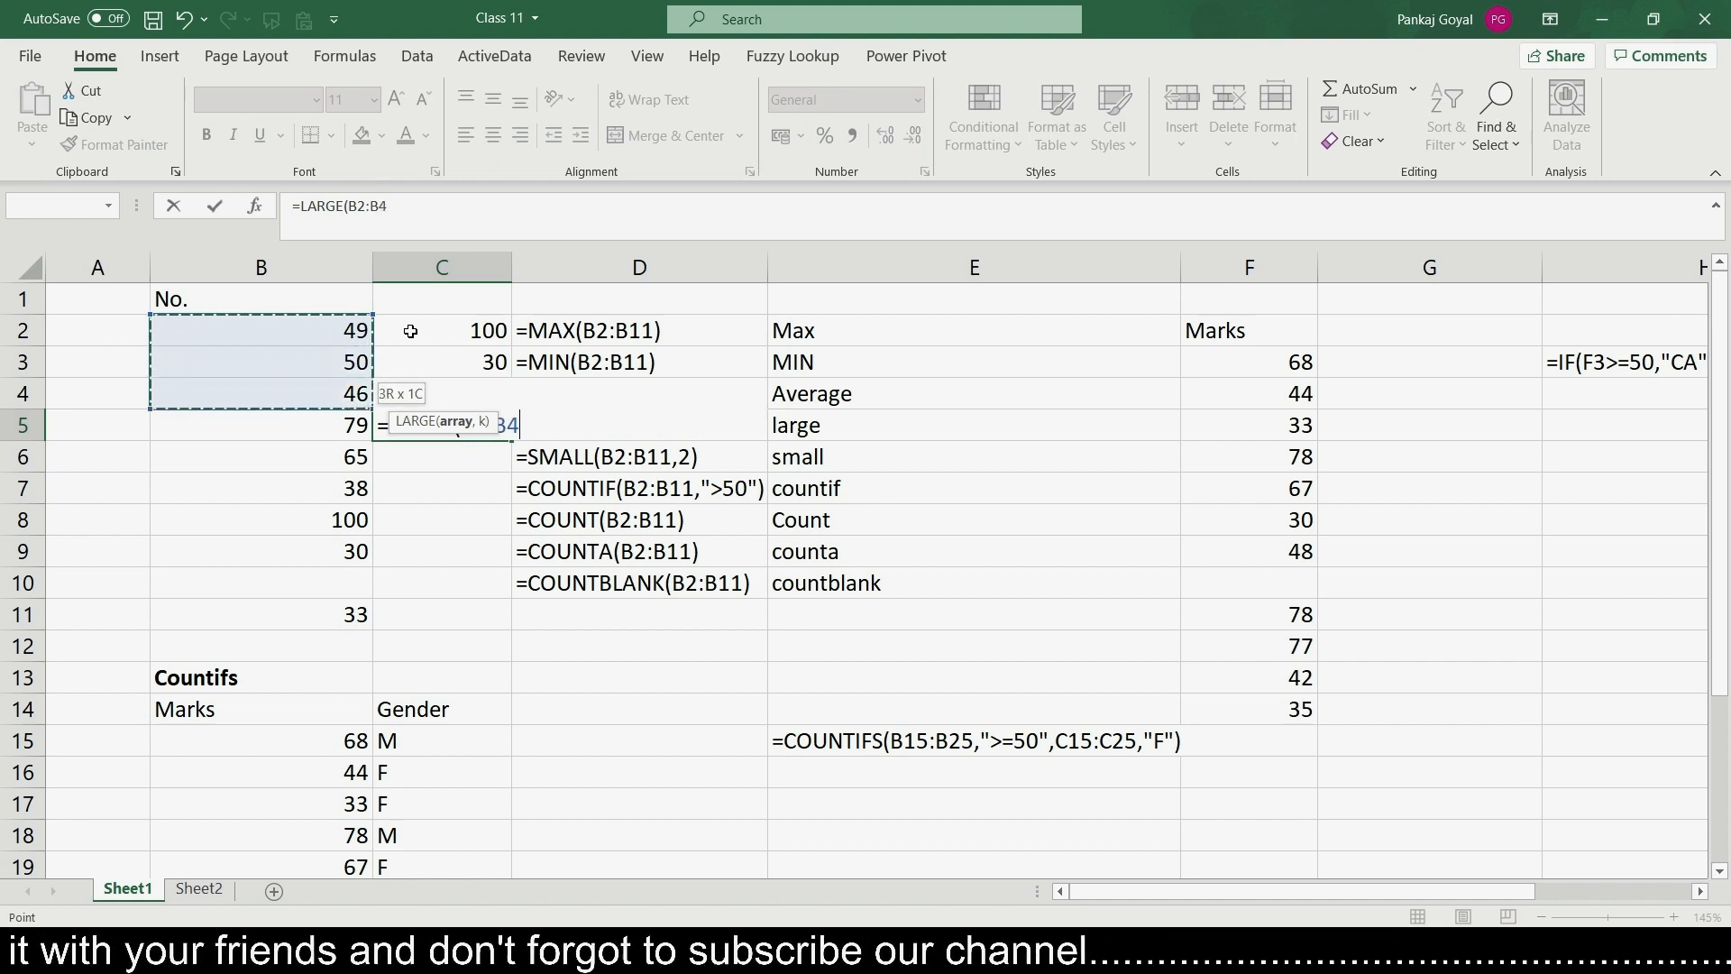
text(,)
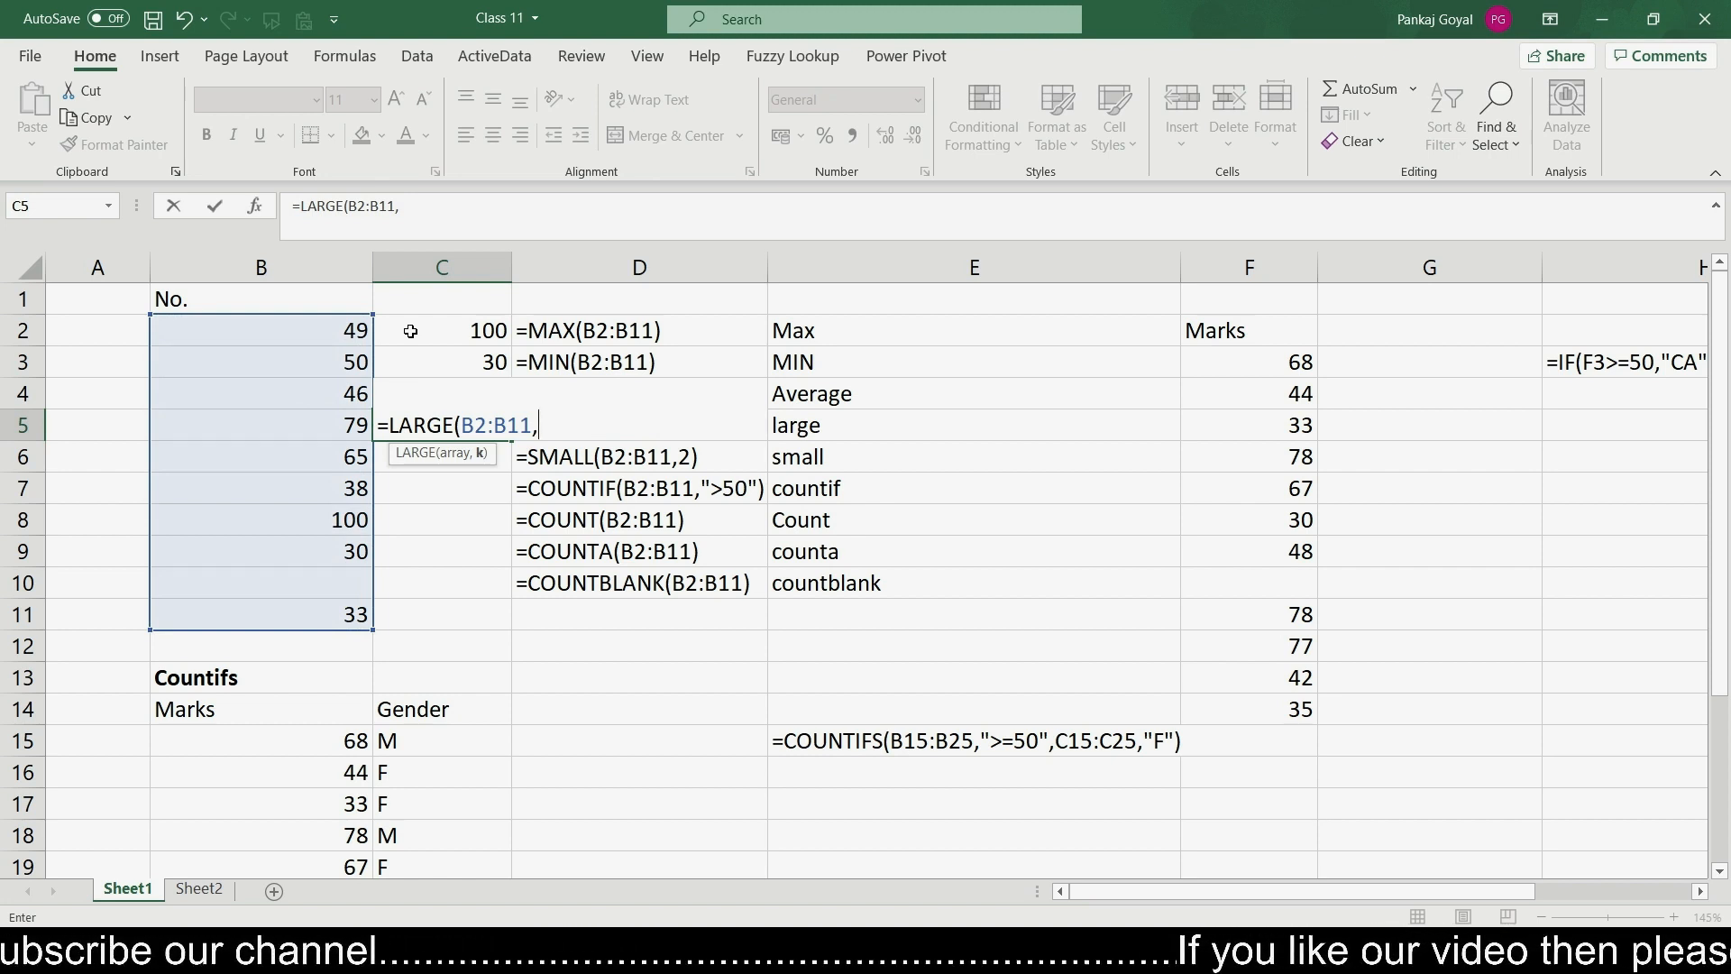
text(2)
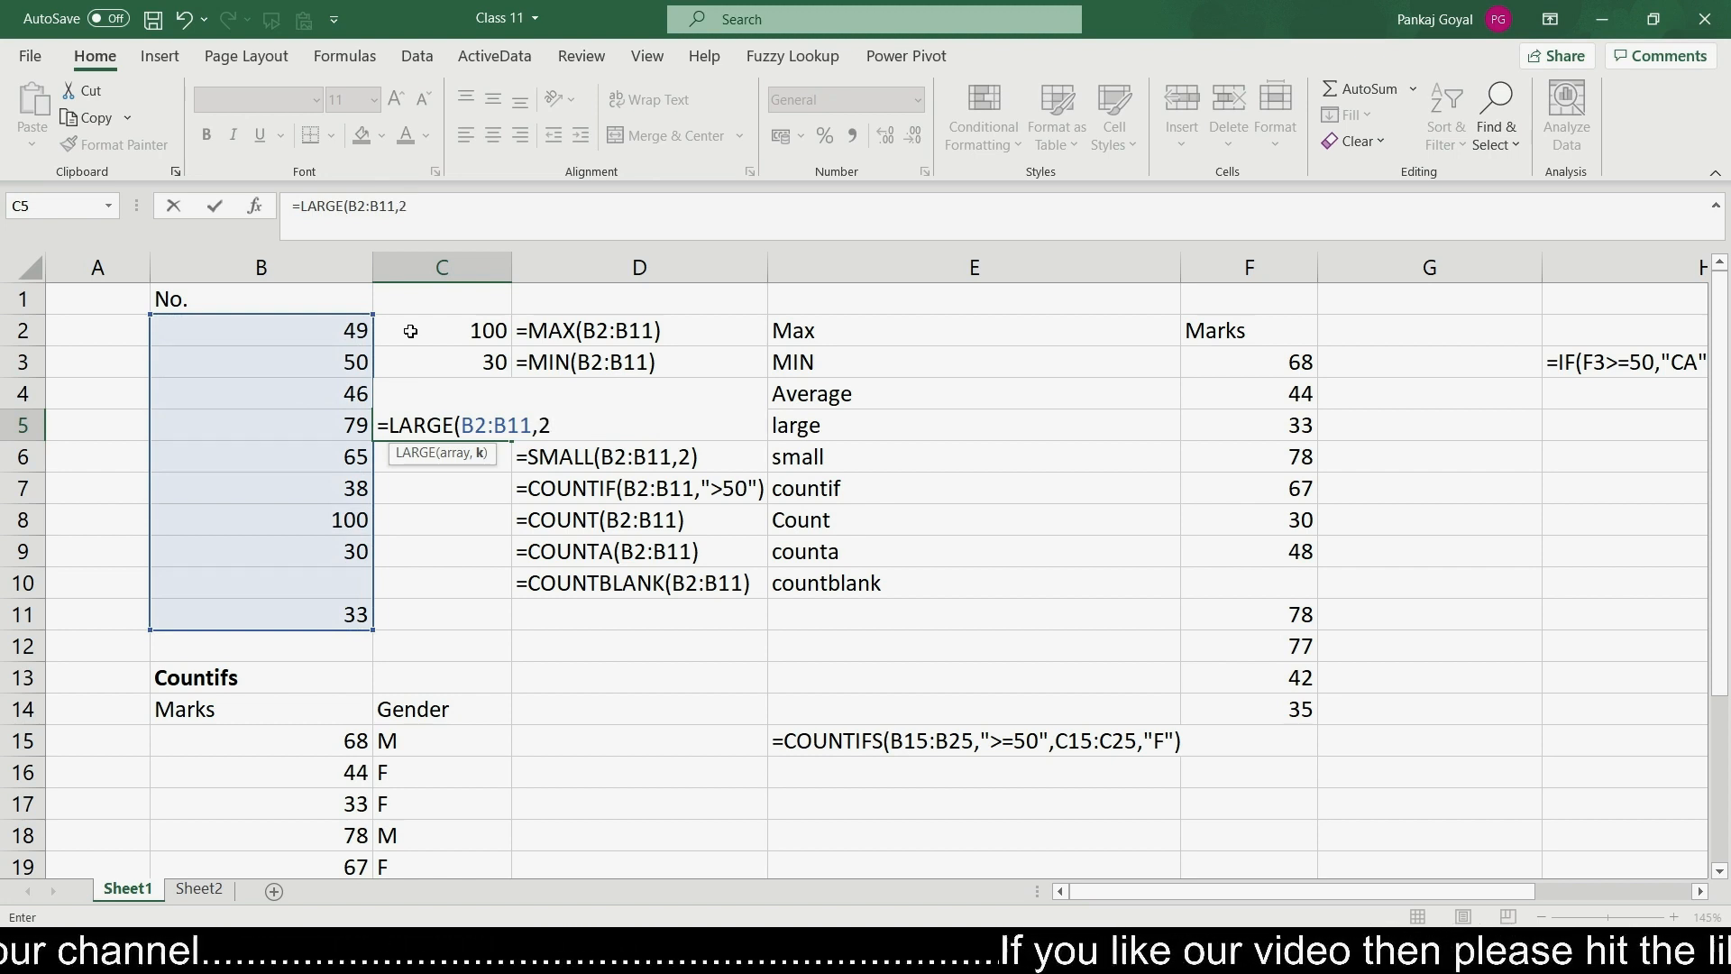
text())
key(Return)
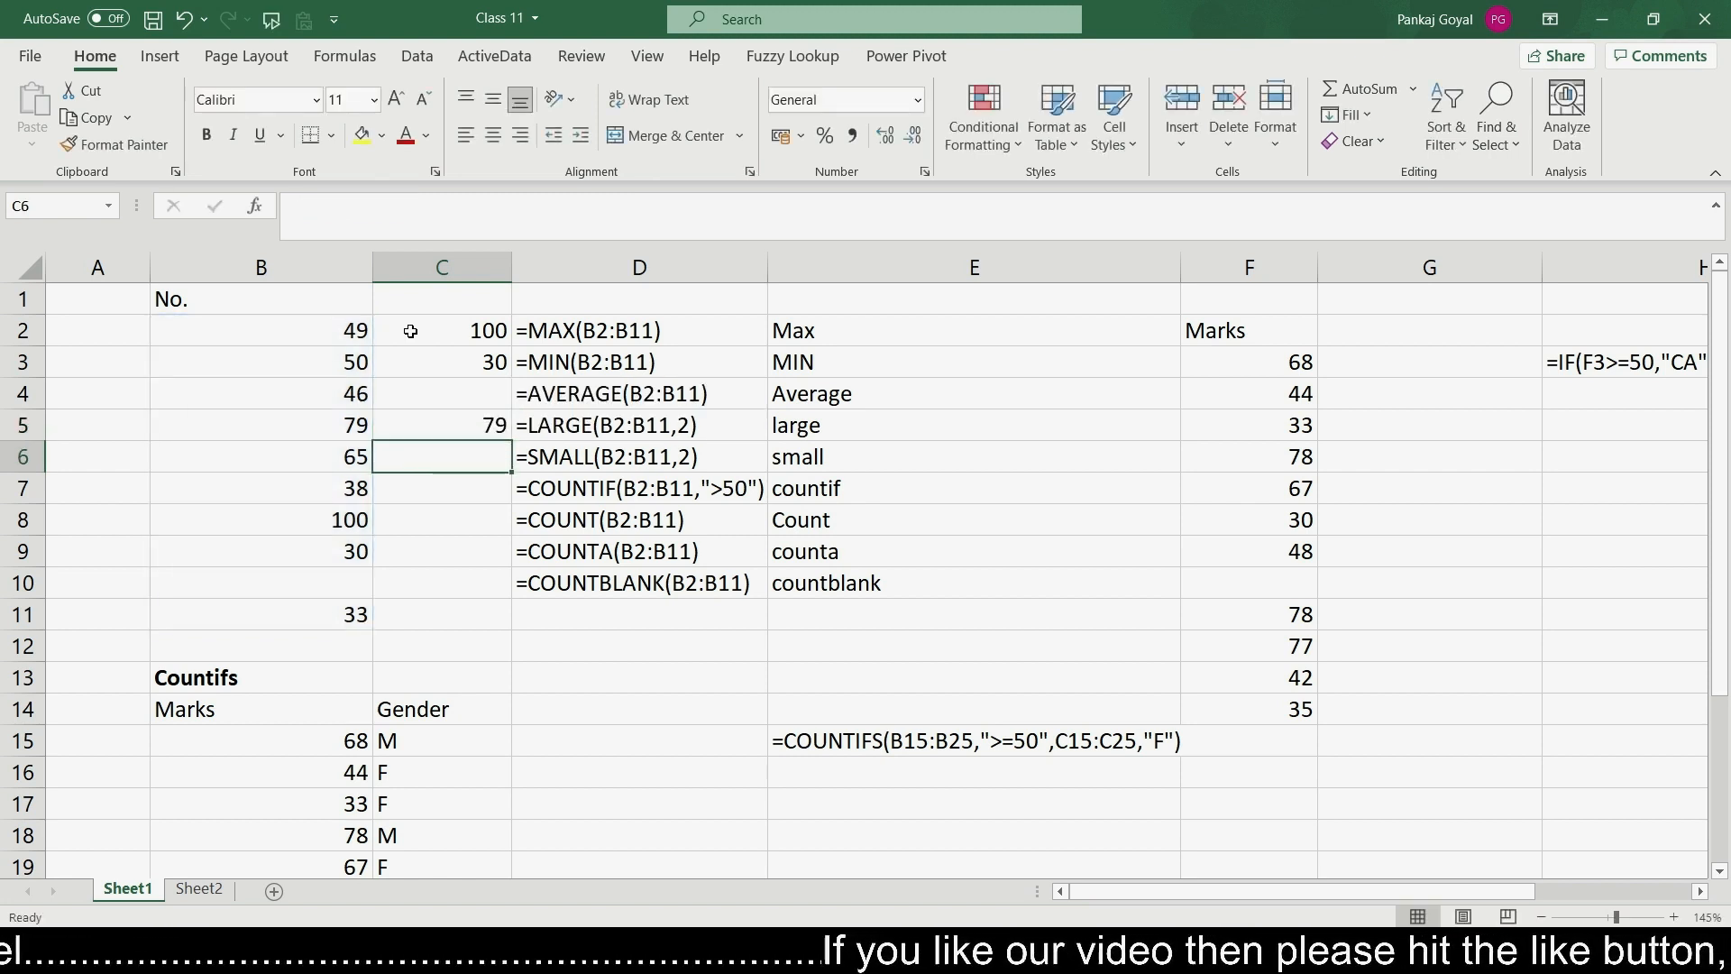
- Highlight cells B5 and B8 with a yellow fill
key(Up)
key(Left)
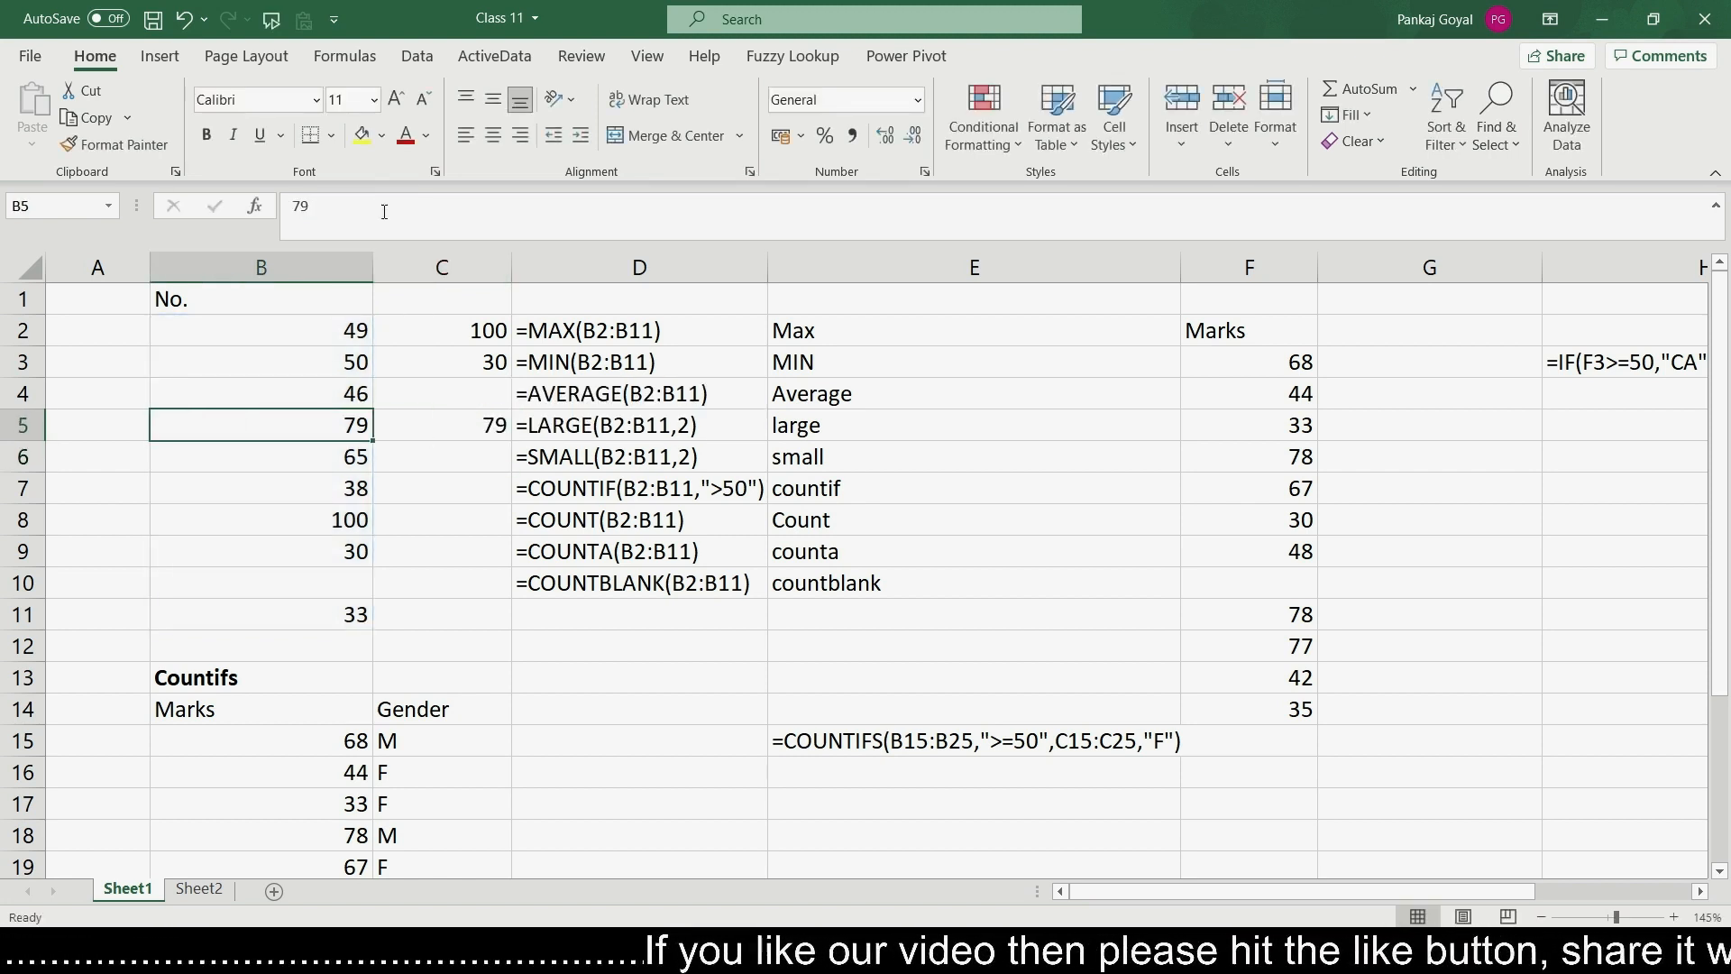
click(362, 136)
click(331, 521)
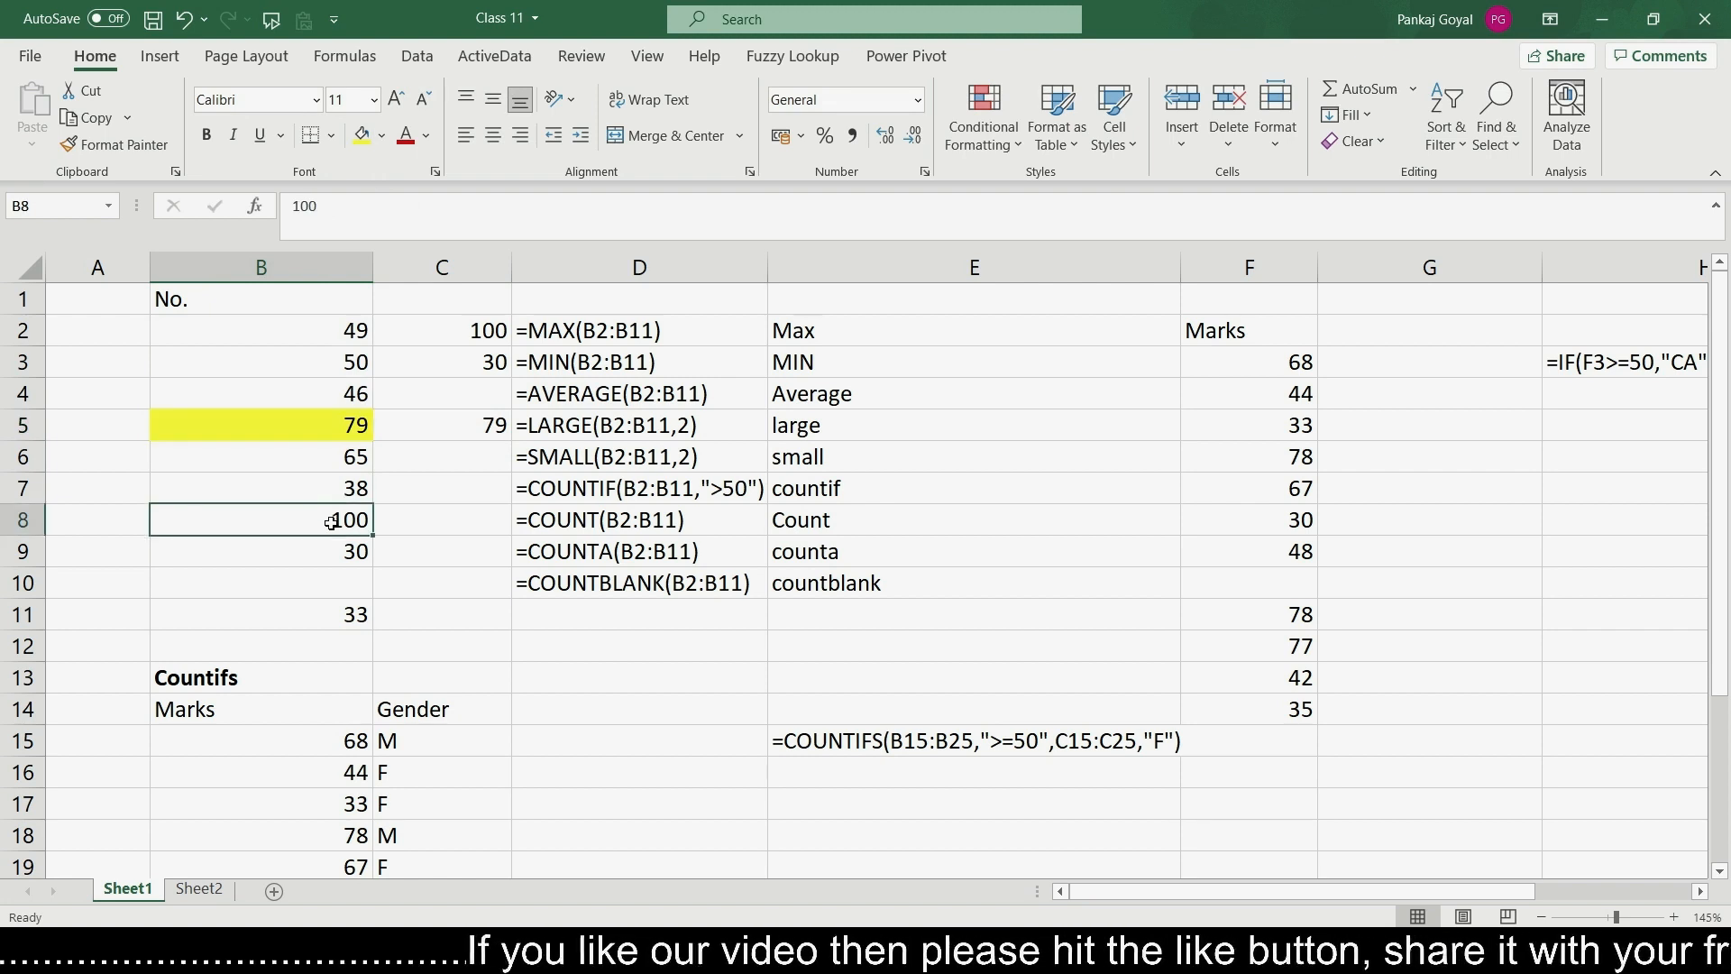
click(360, 142)
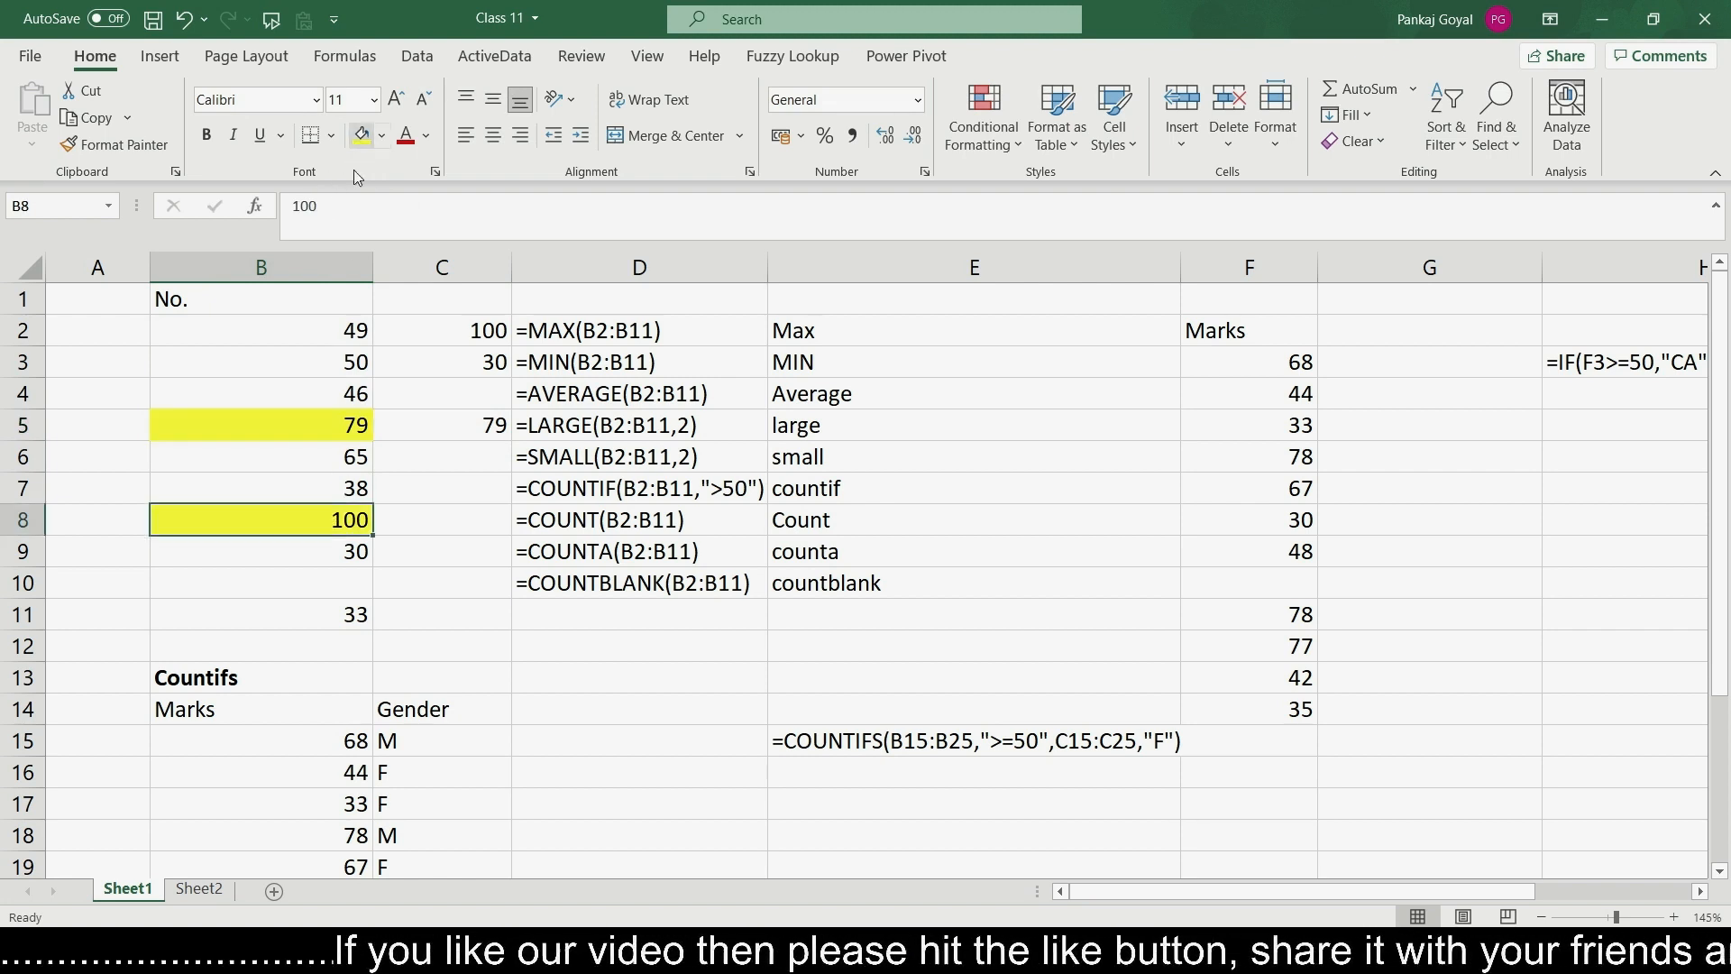
click(310, 423)
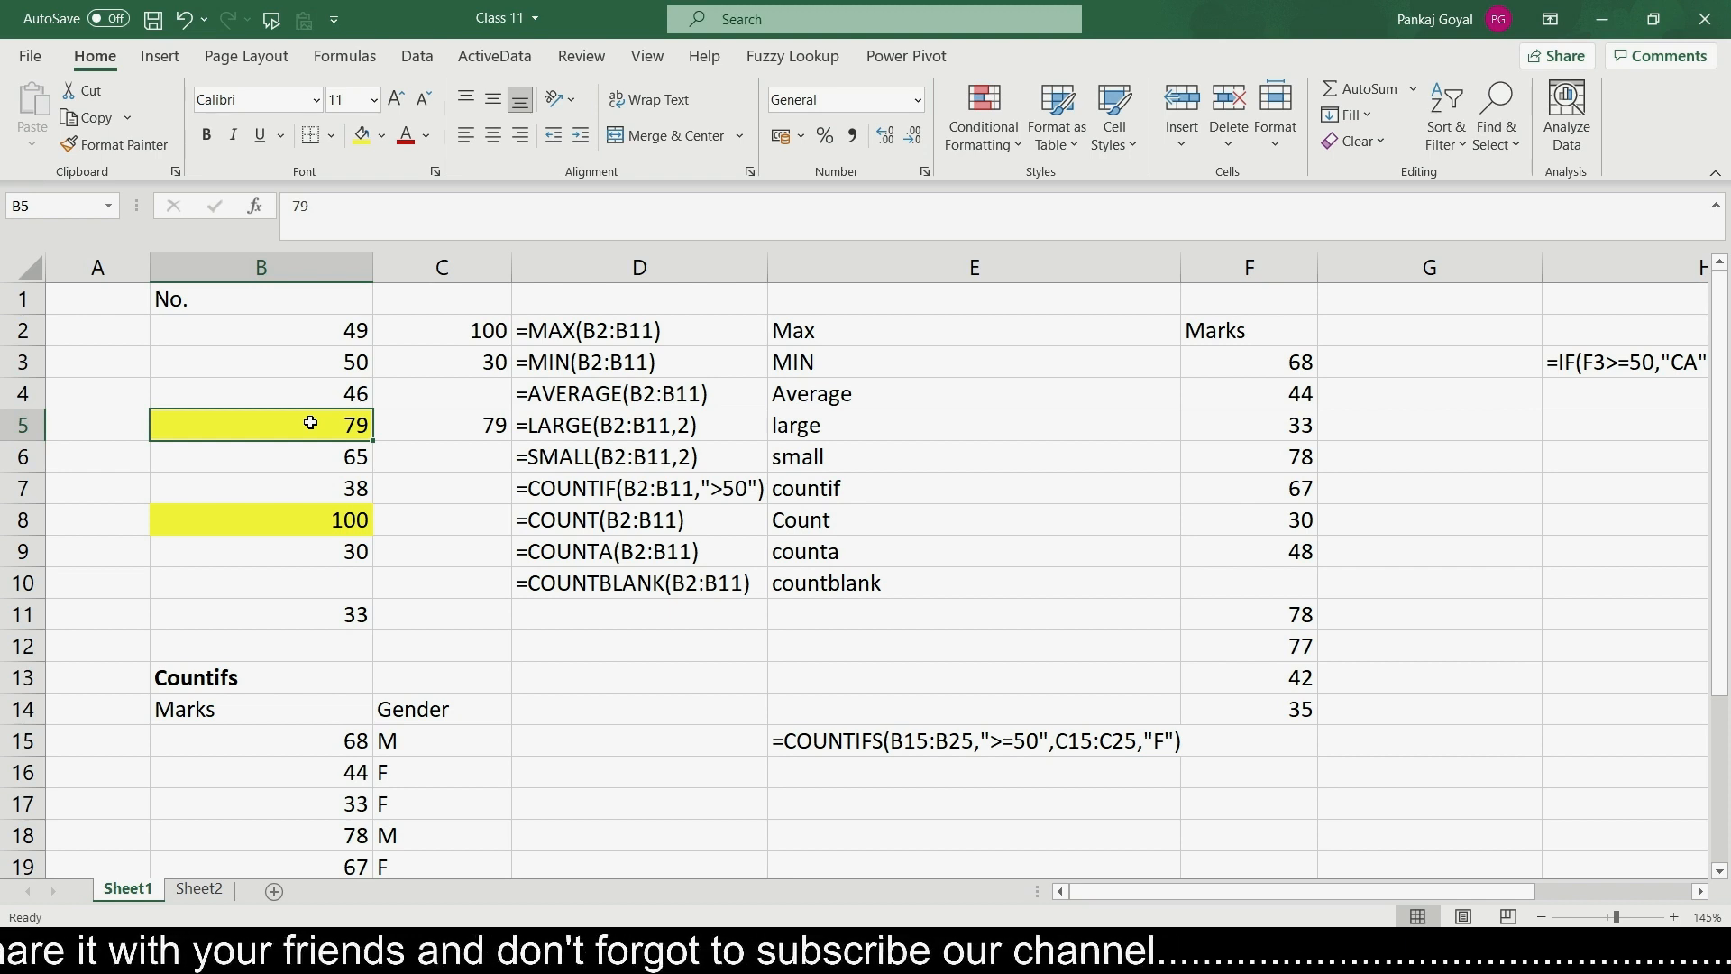
key(Up)
key(Up)
key(Right)
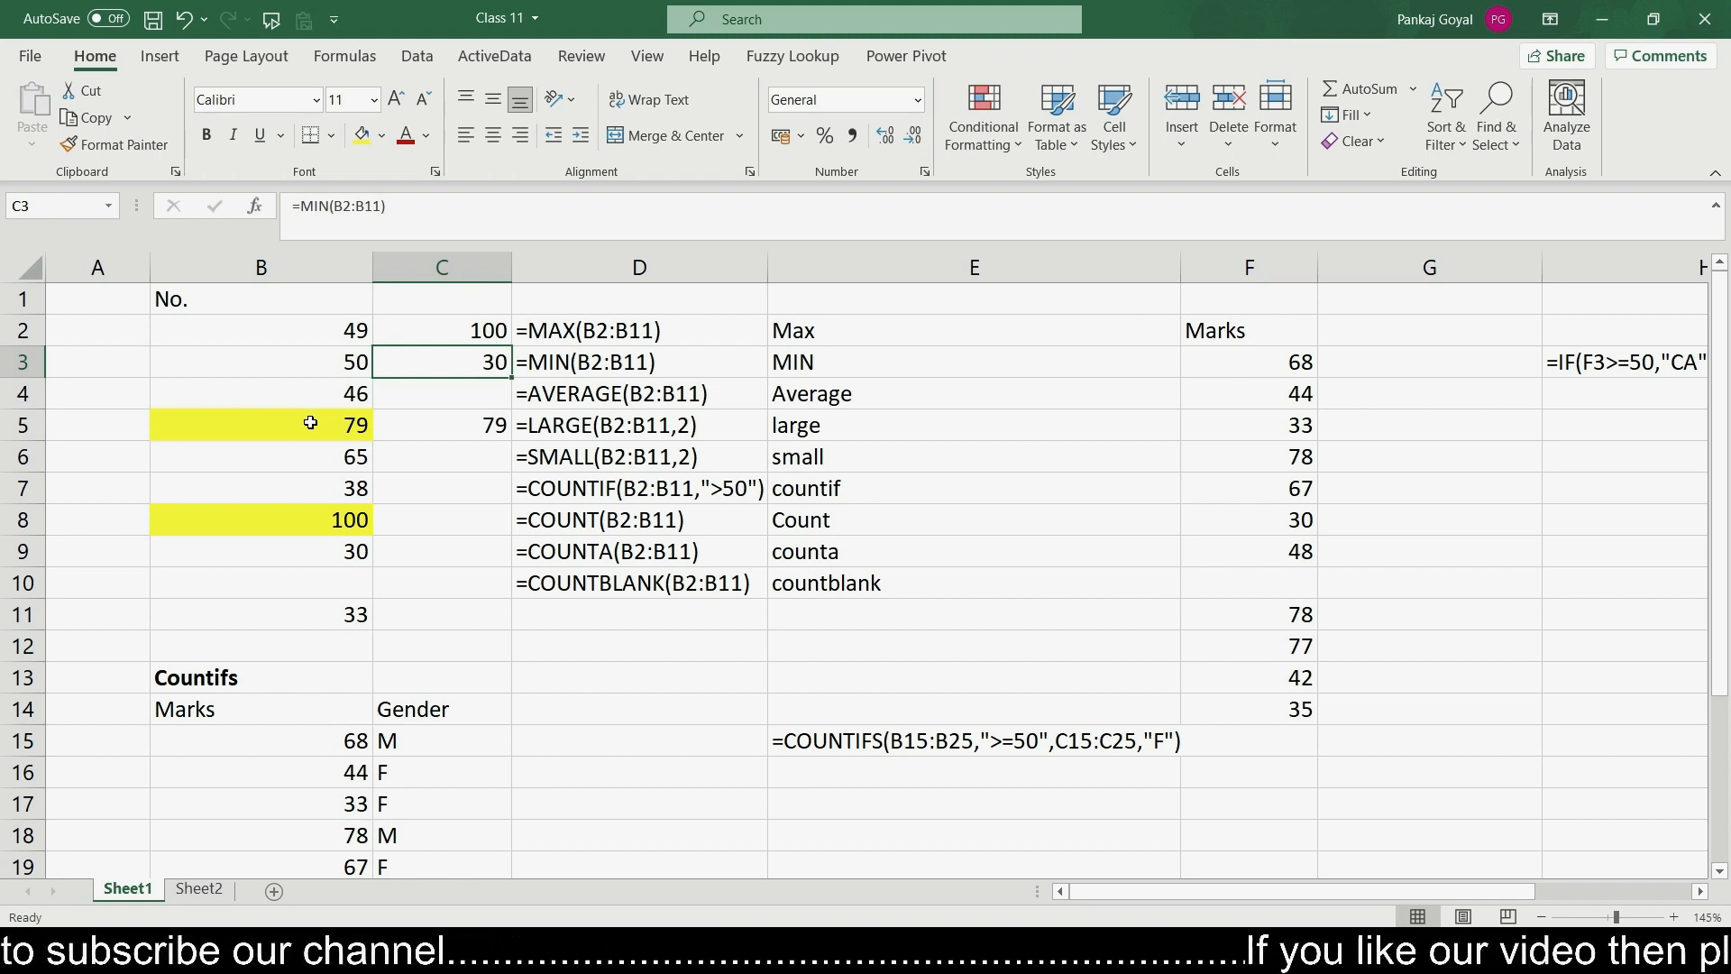
key(Down)
key(Down)
key(Down)
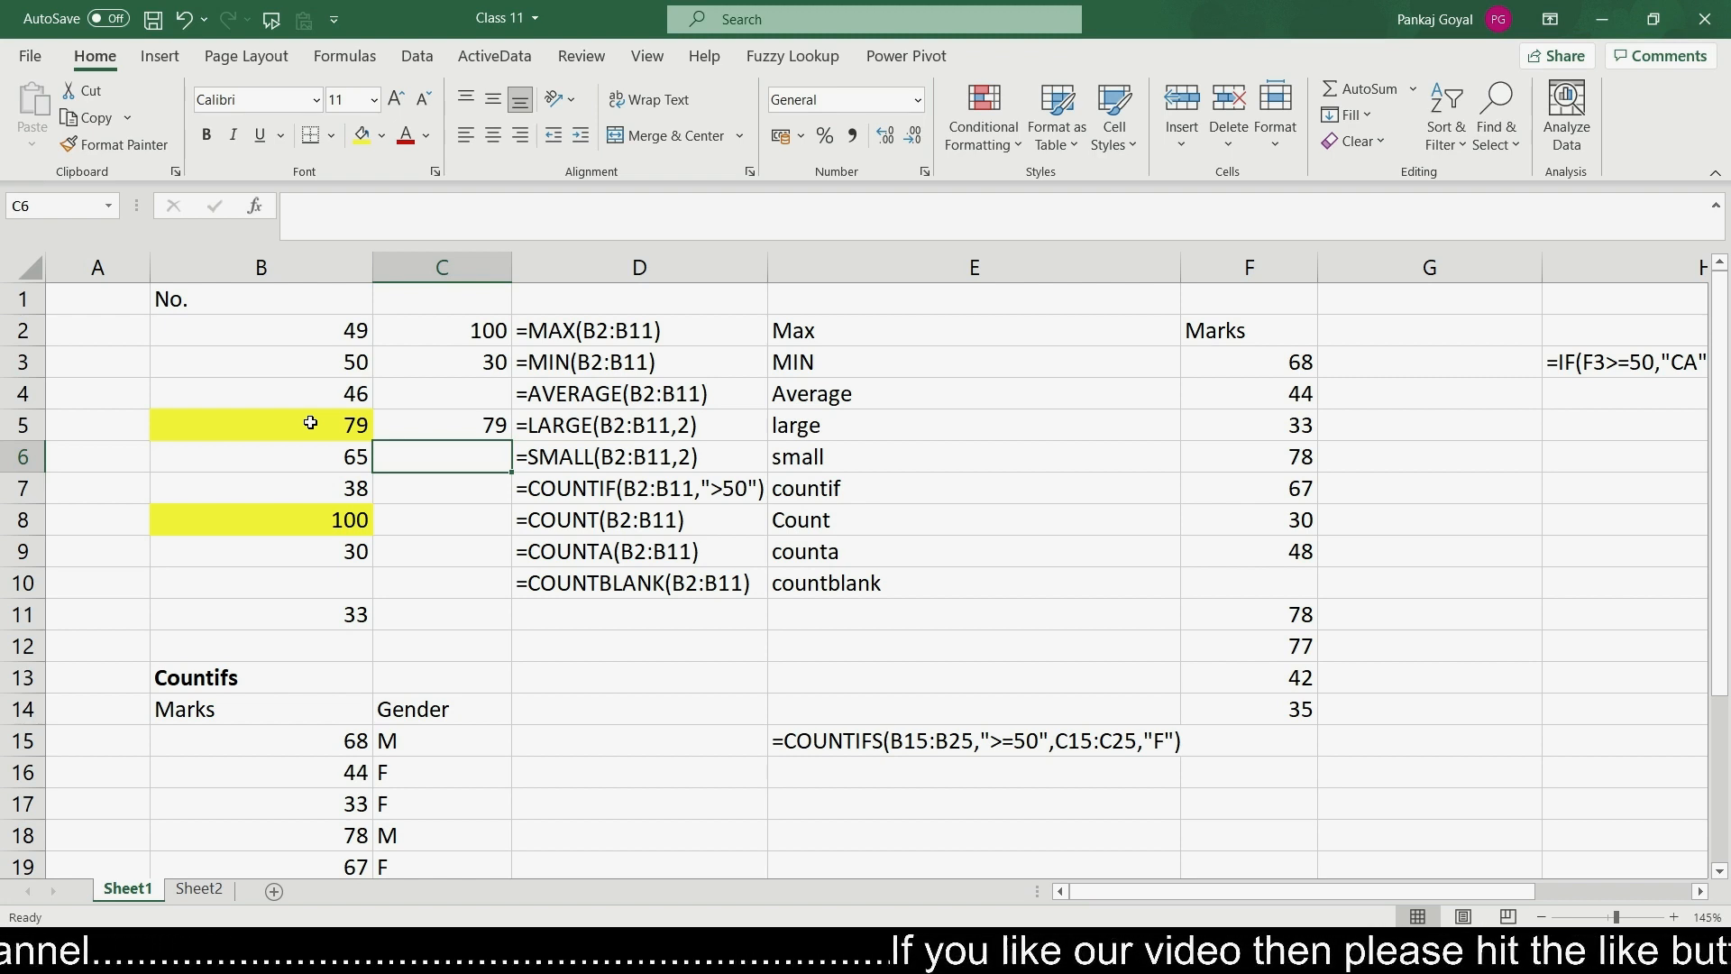
- Enter =SMALL(B2:B11,2) in cell C6 to return the second smallest number
text(=sam)
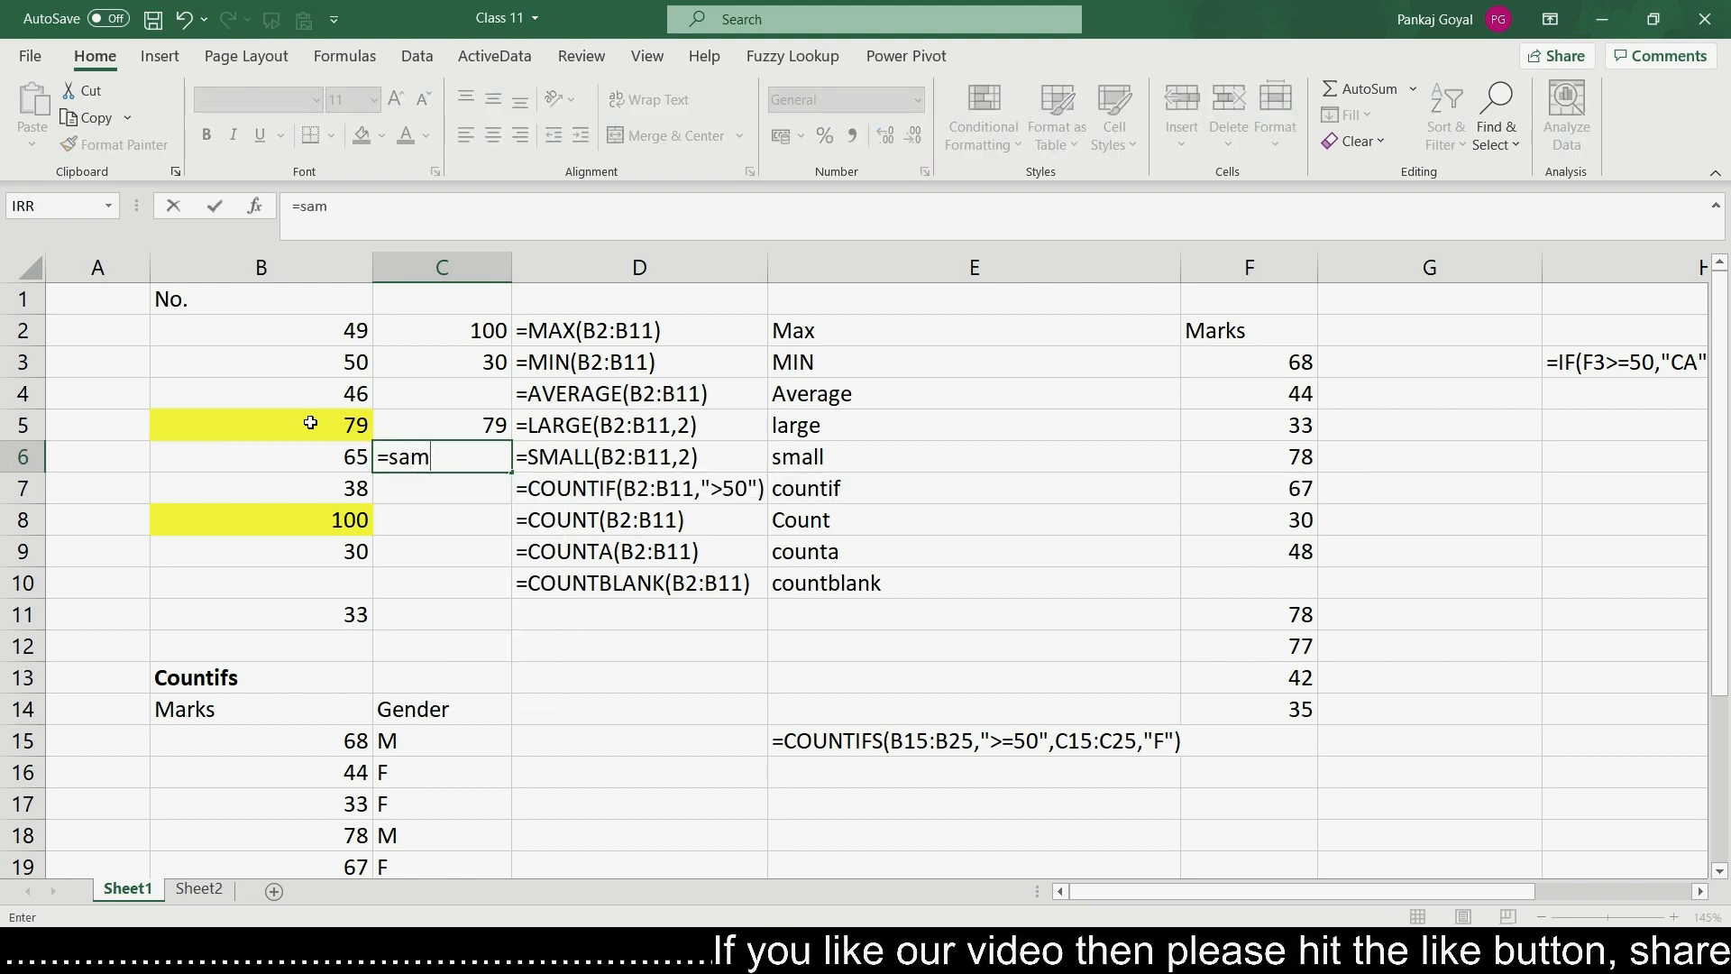
text(l)
key(BackSpace)
key(BackSpace)
key(BackSpace)
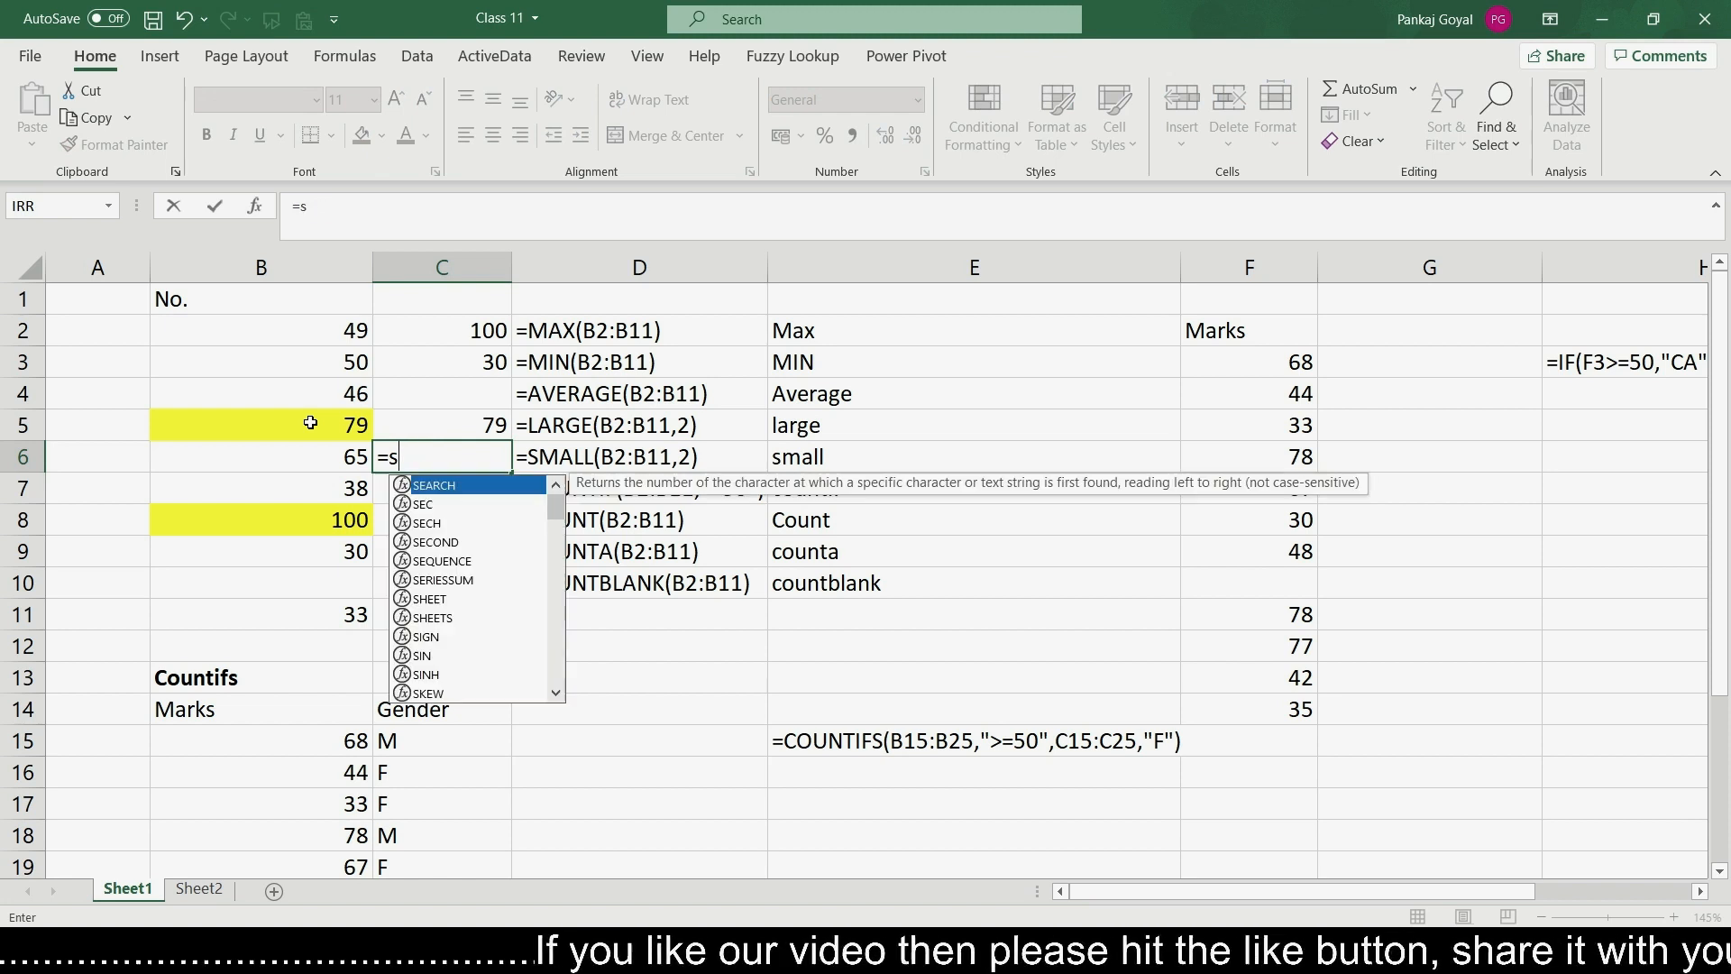
text(mall)
key(Tab)
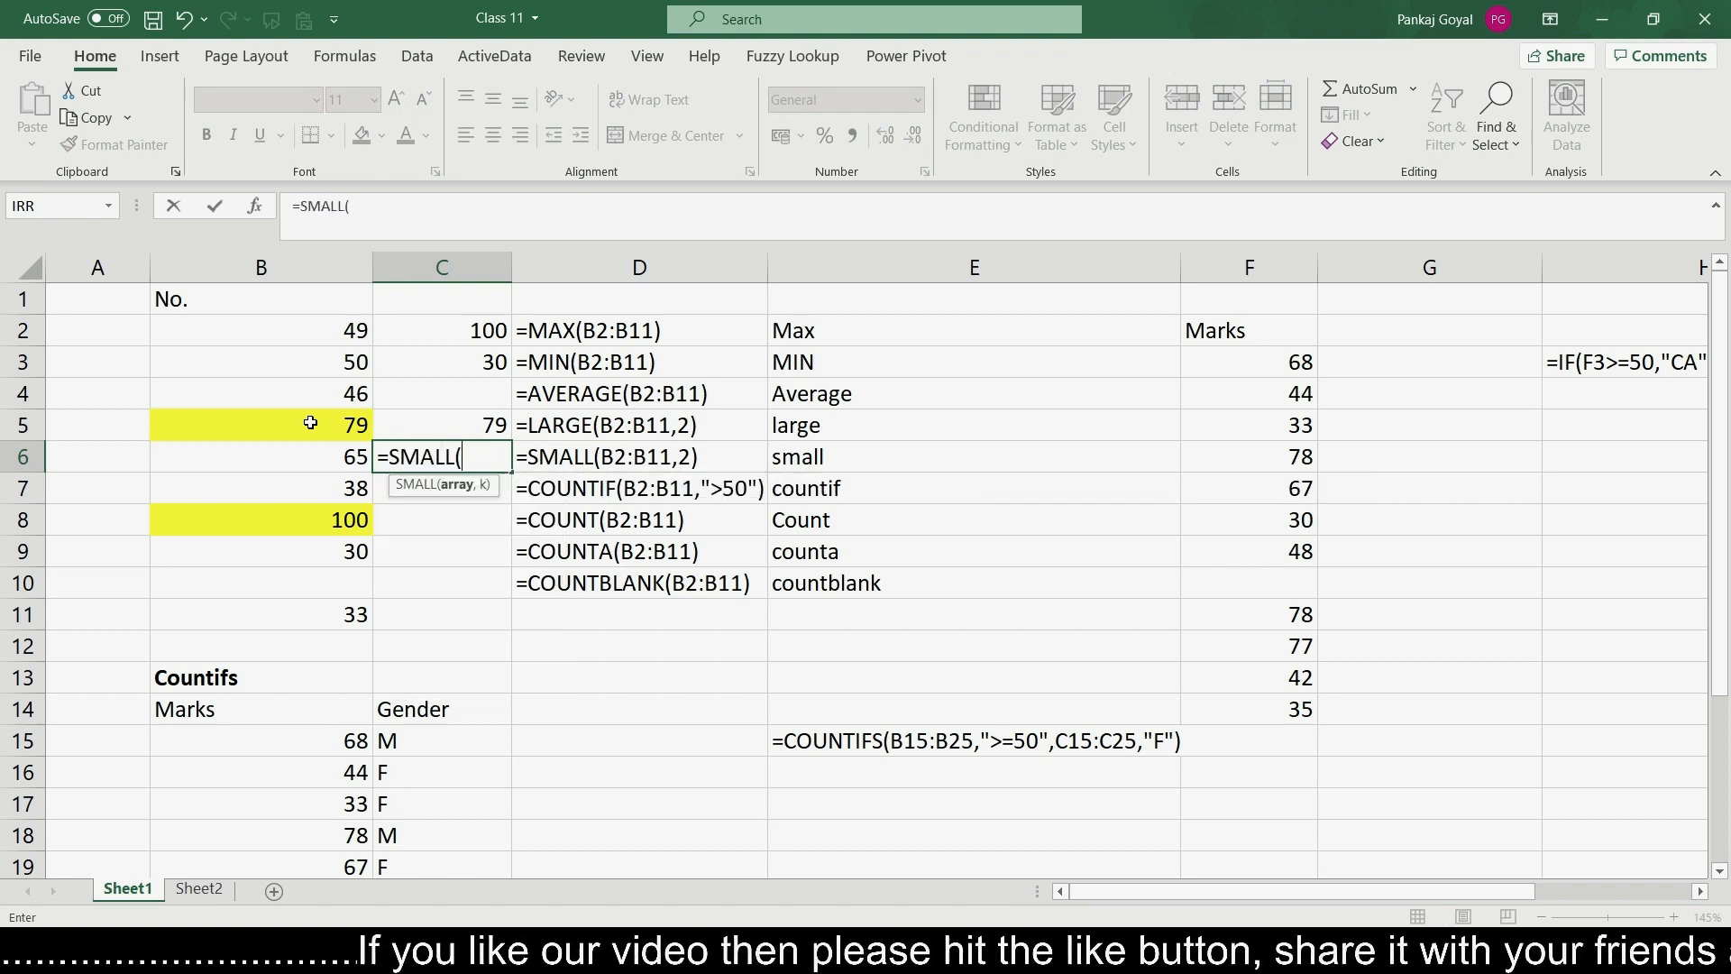
key(Left)
key(shift+Up)
key(shift+Up)
key(shift+Up)
key(shift+Up)
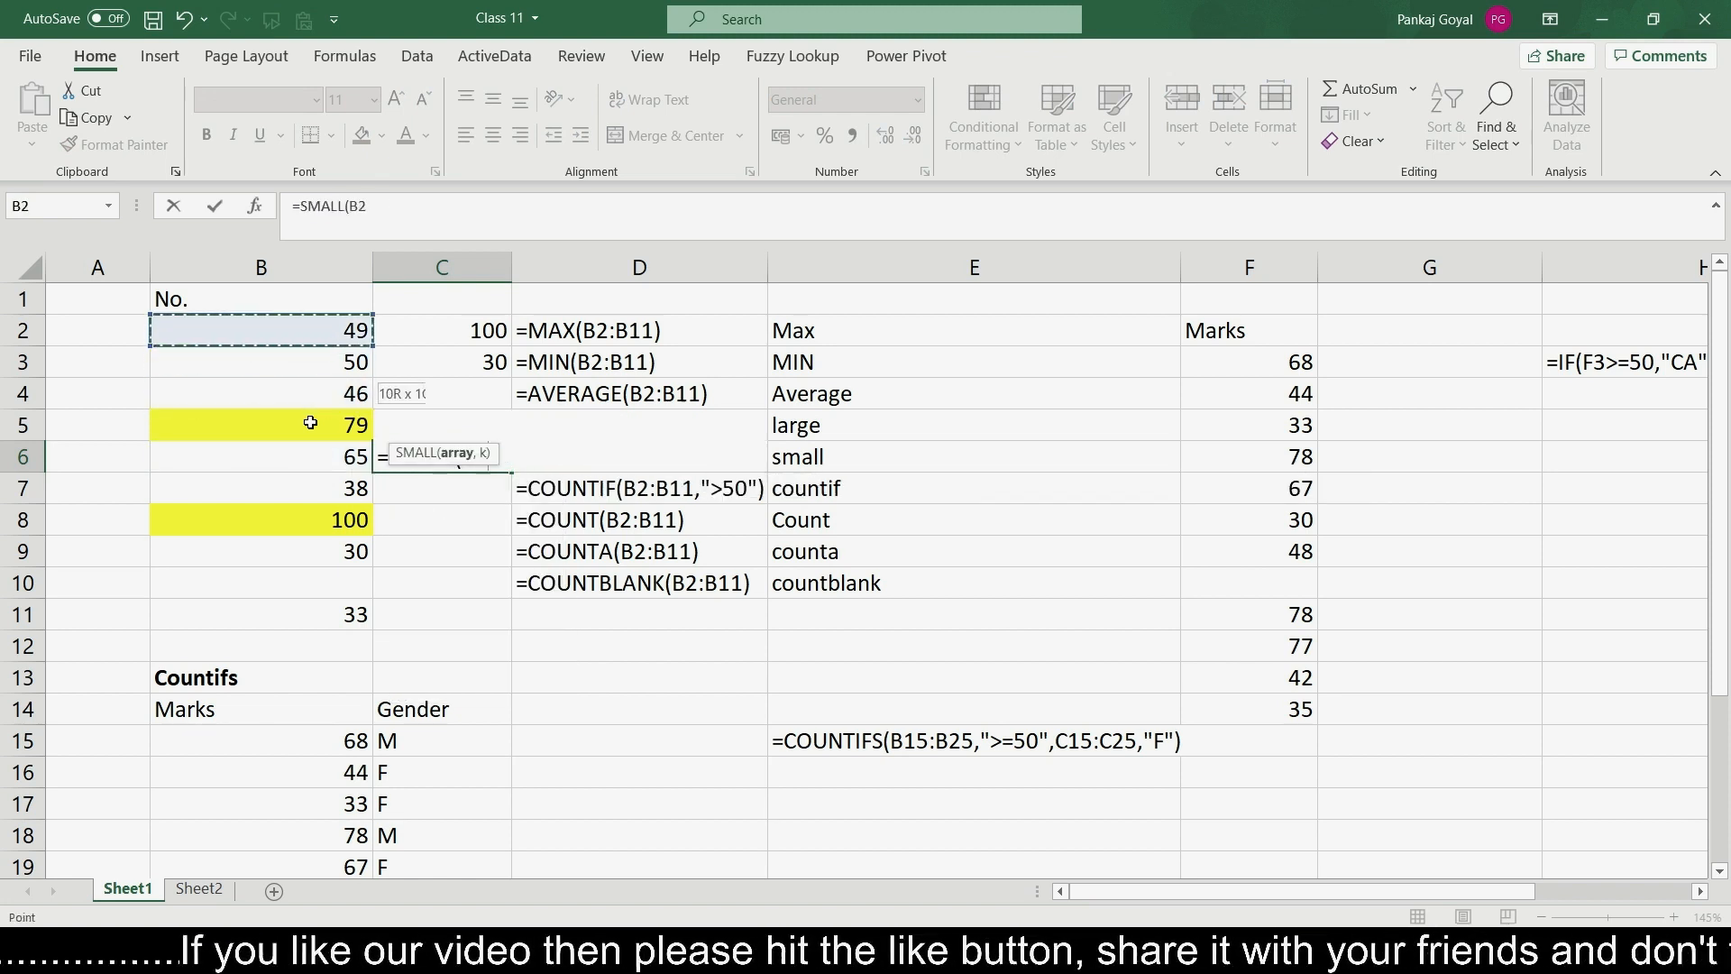
key(shift+Down)
key(shift+Down)
key(shift+Down)
key(shift+Down)
key(shift+Down)
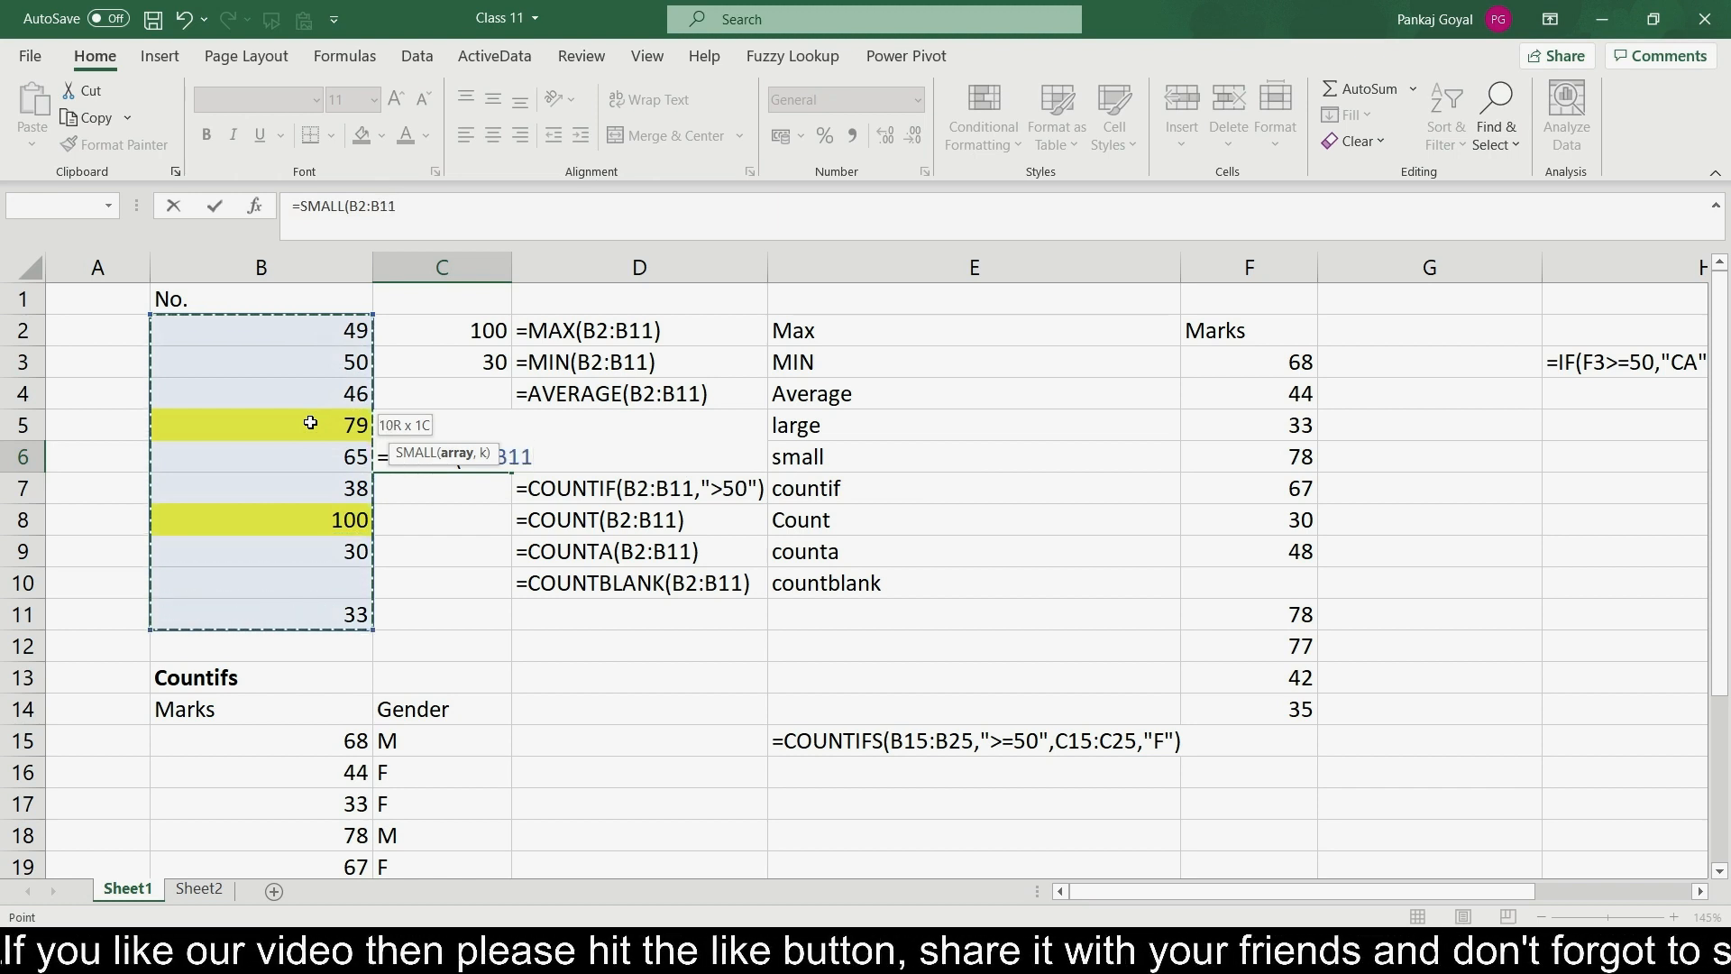
text(,2)
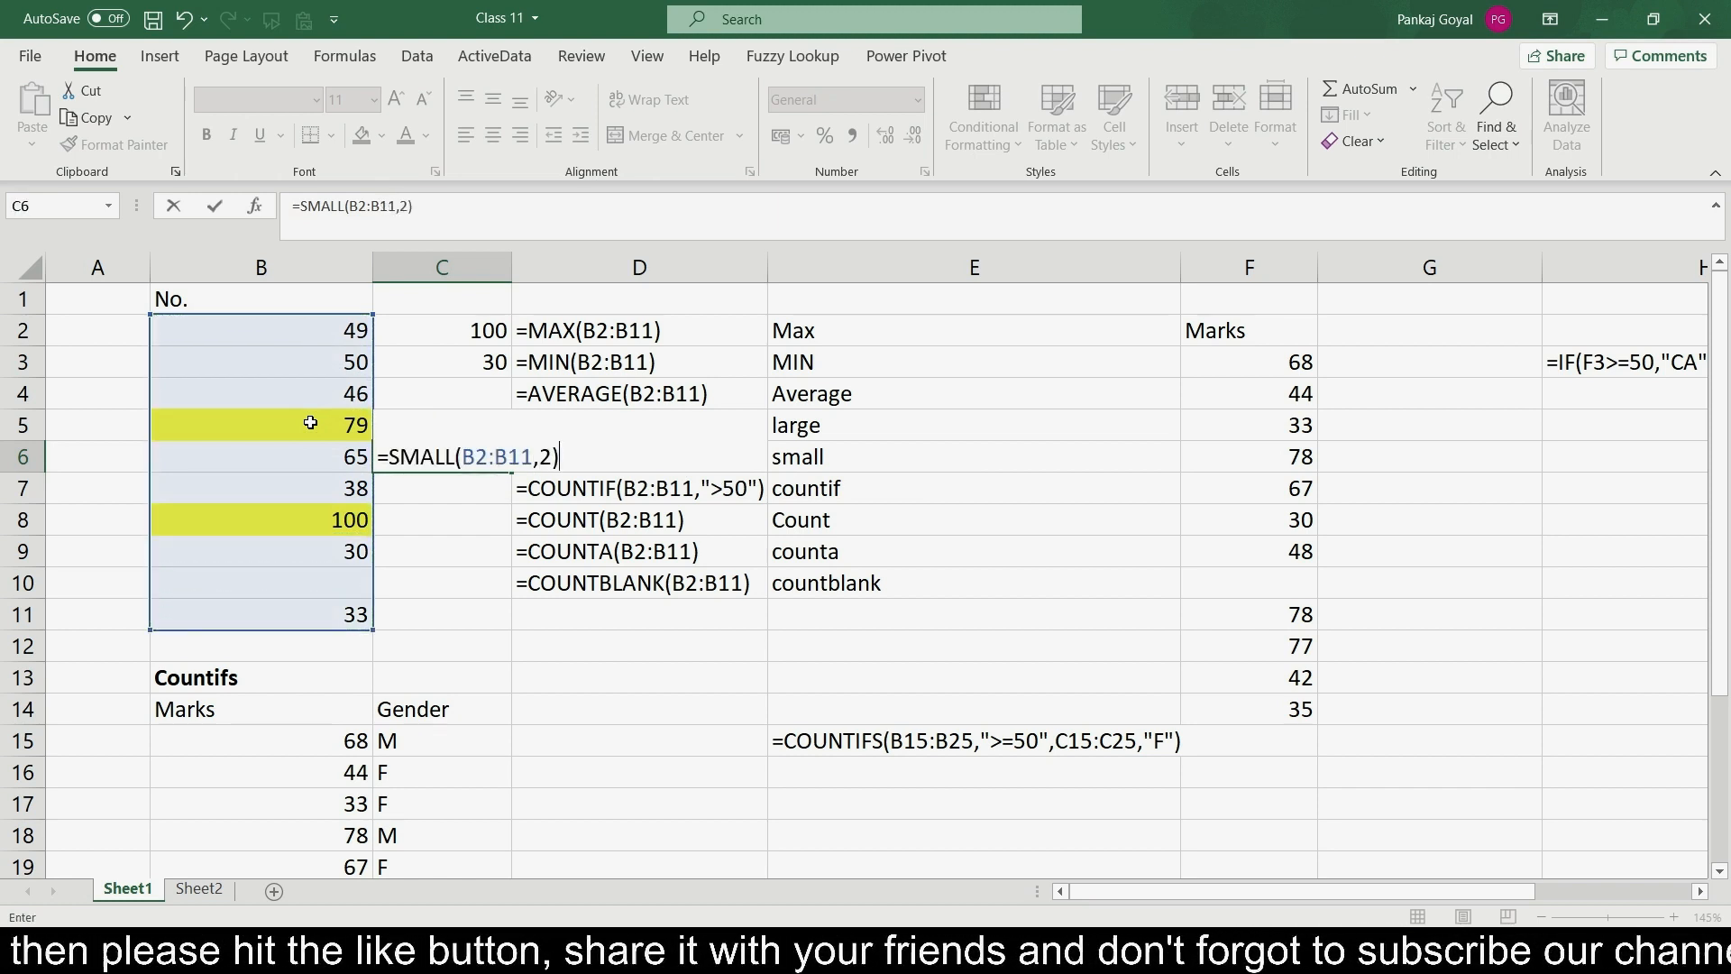
key(Return)
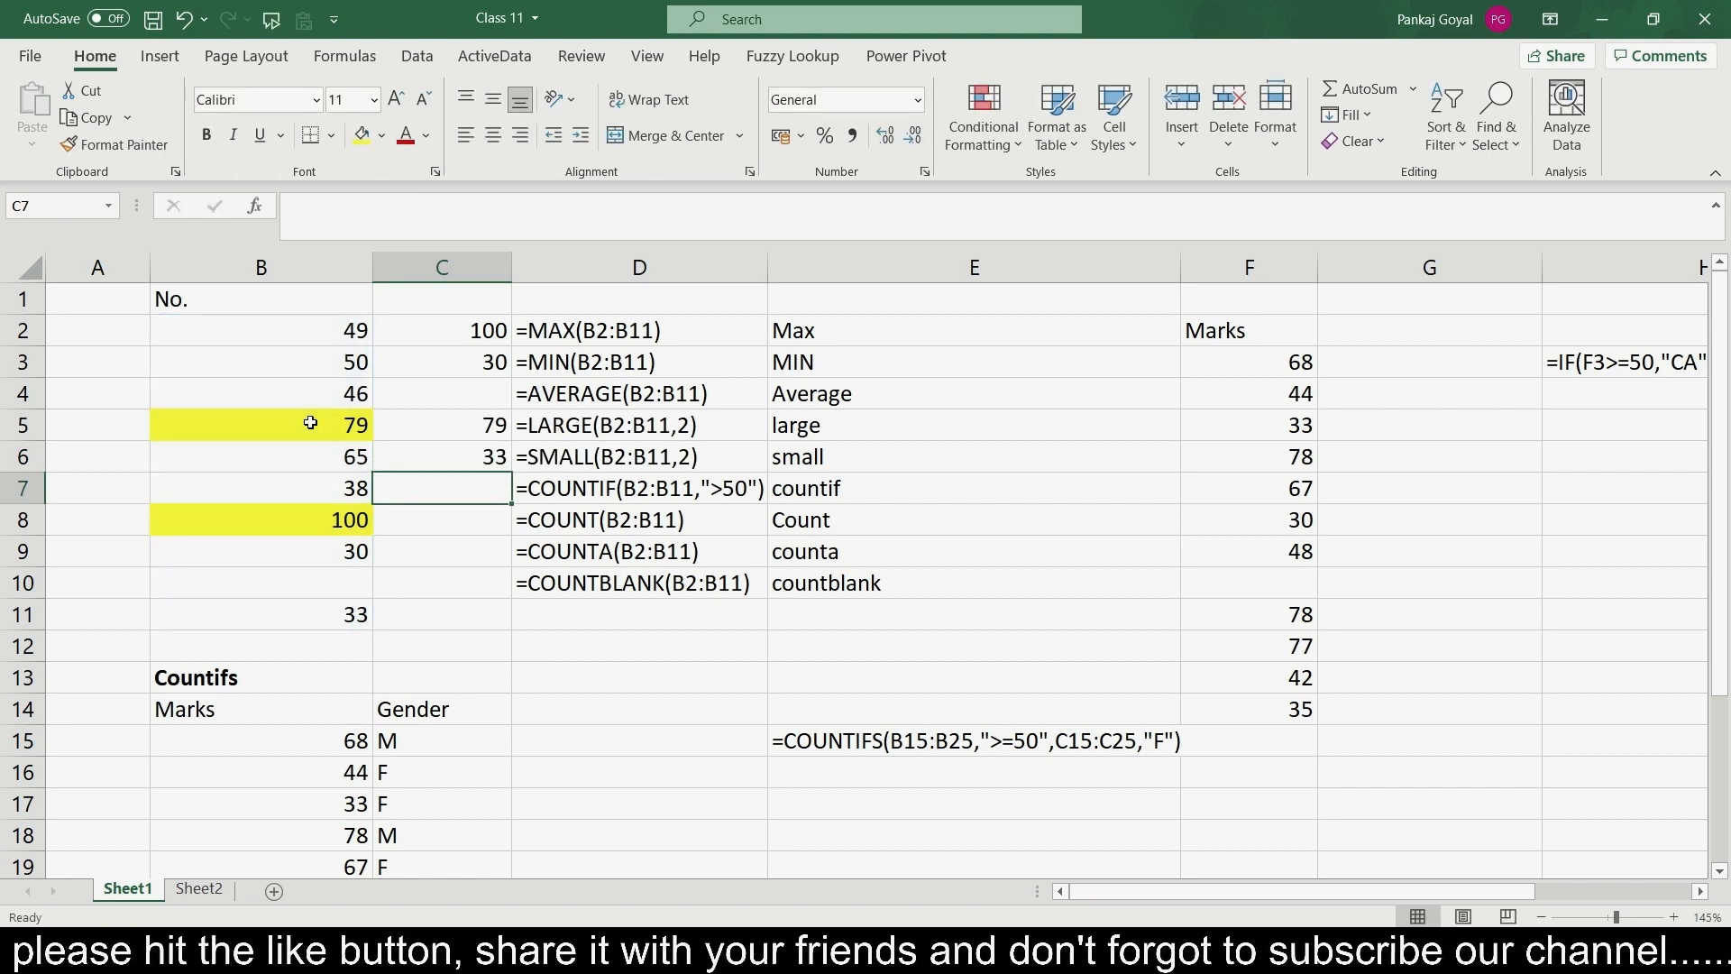
key(Up)
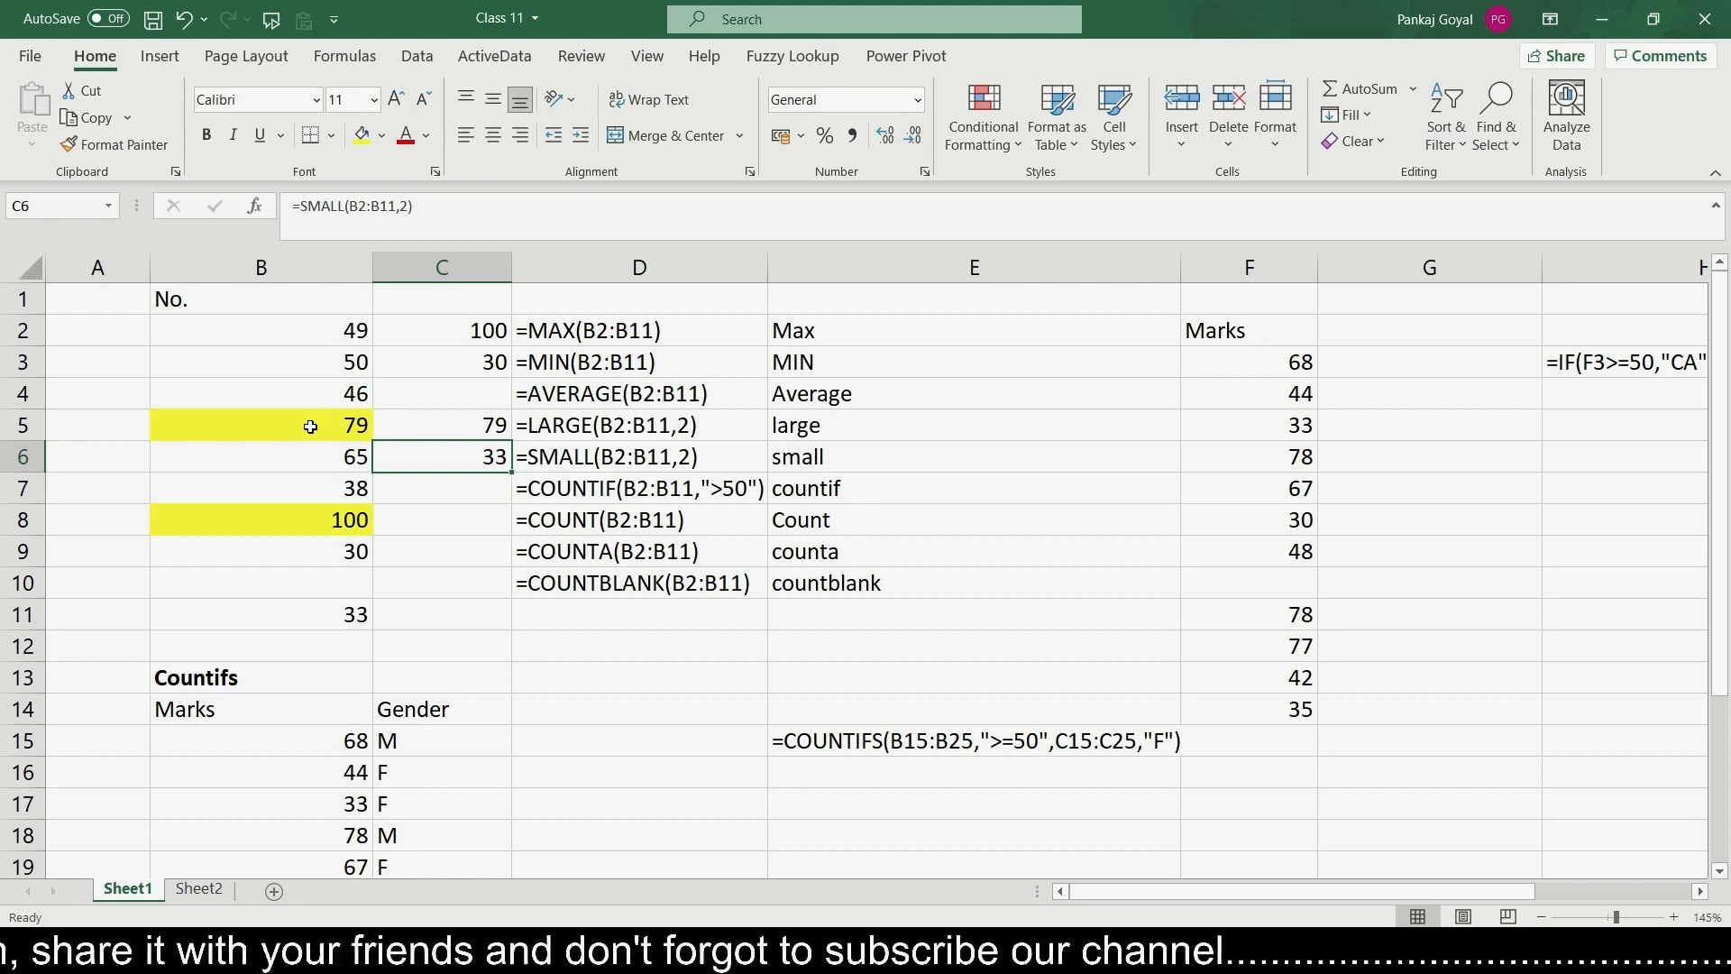
- Fill cell B9 with light grey and cell B11 with light gold
click(336, 560)
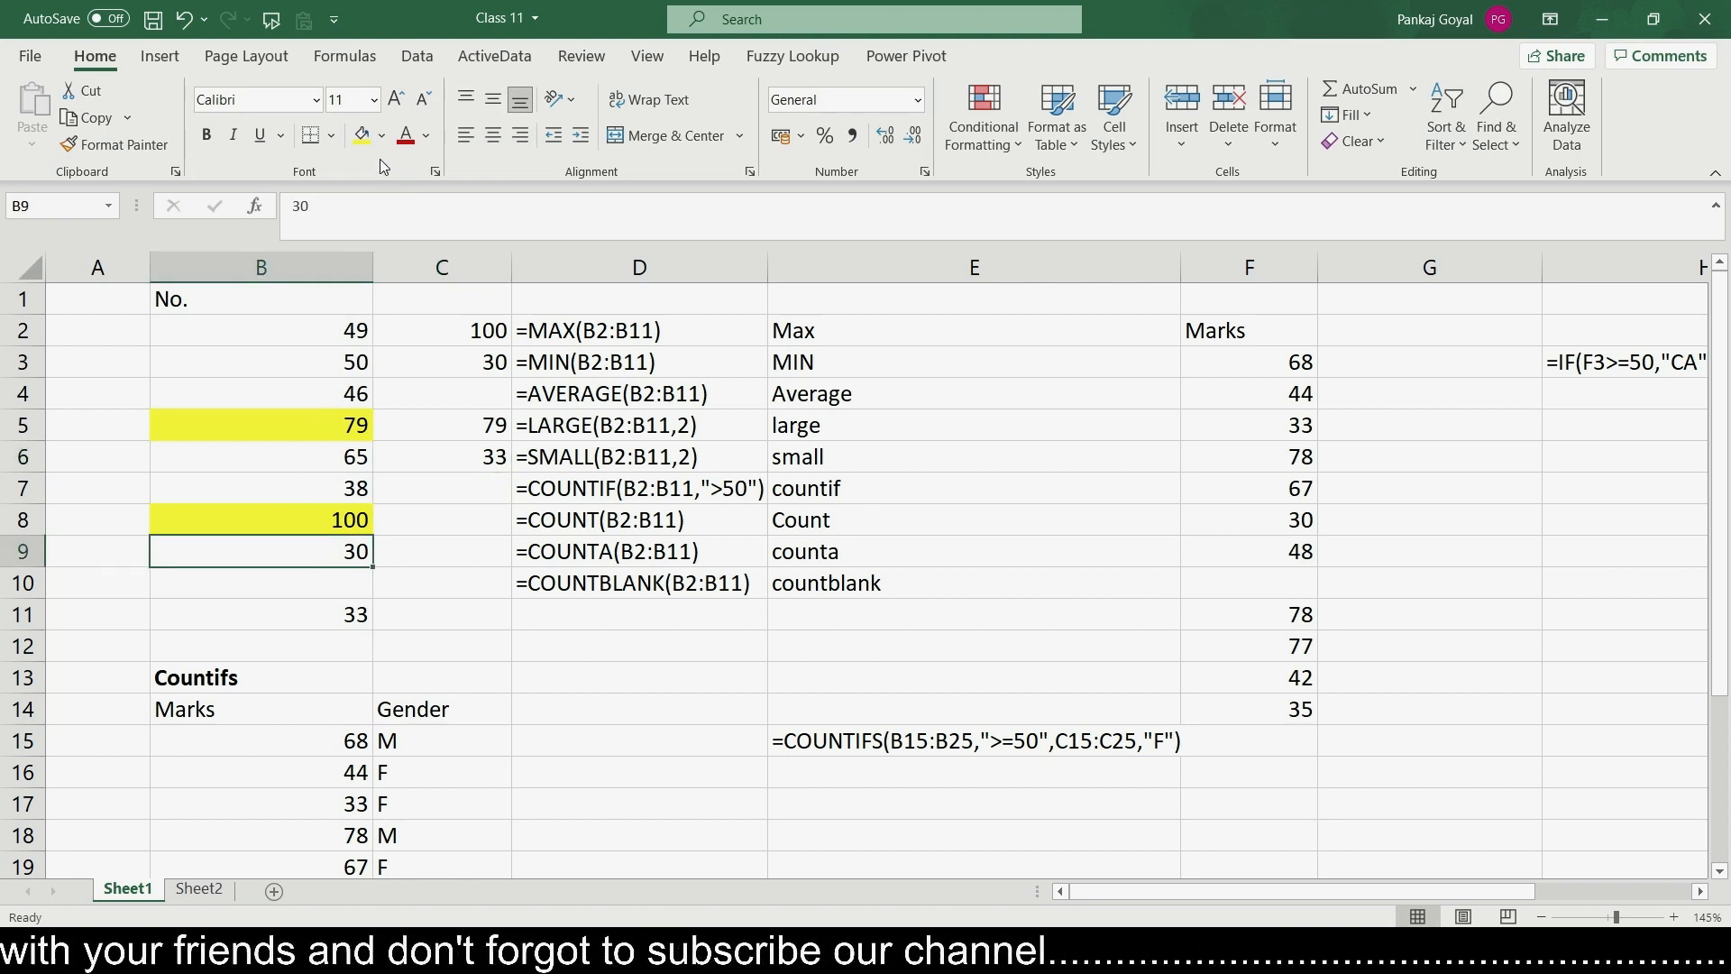
click(382, 136)
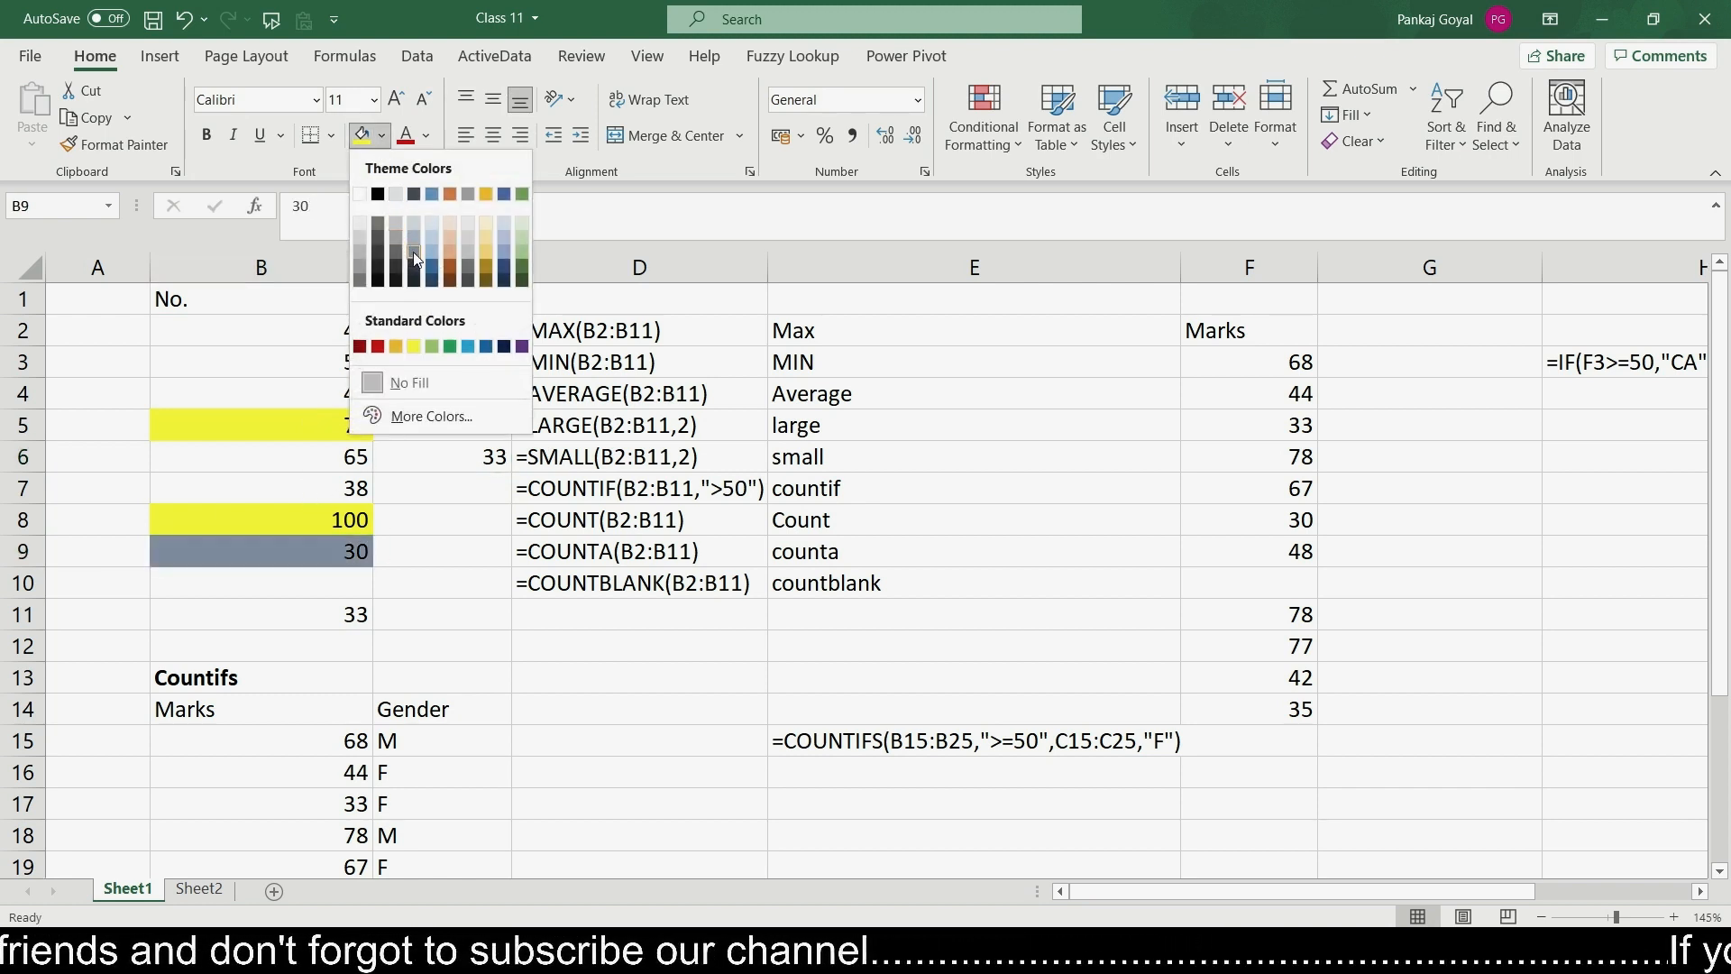
click(463, 238)
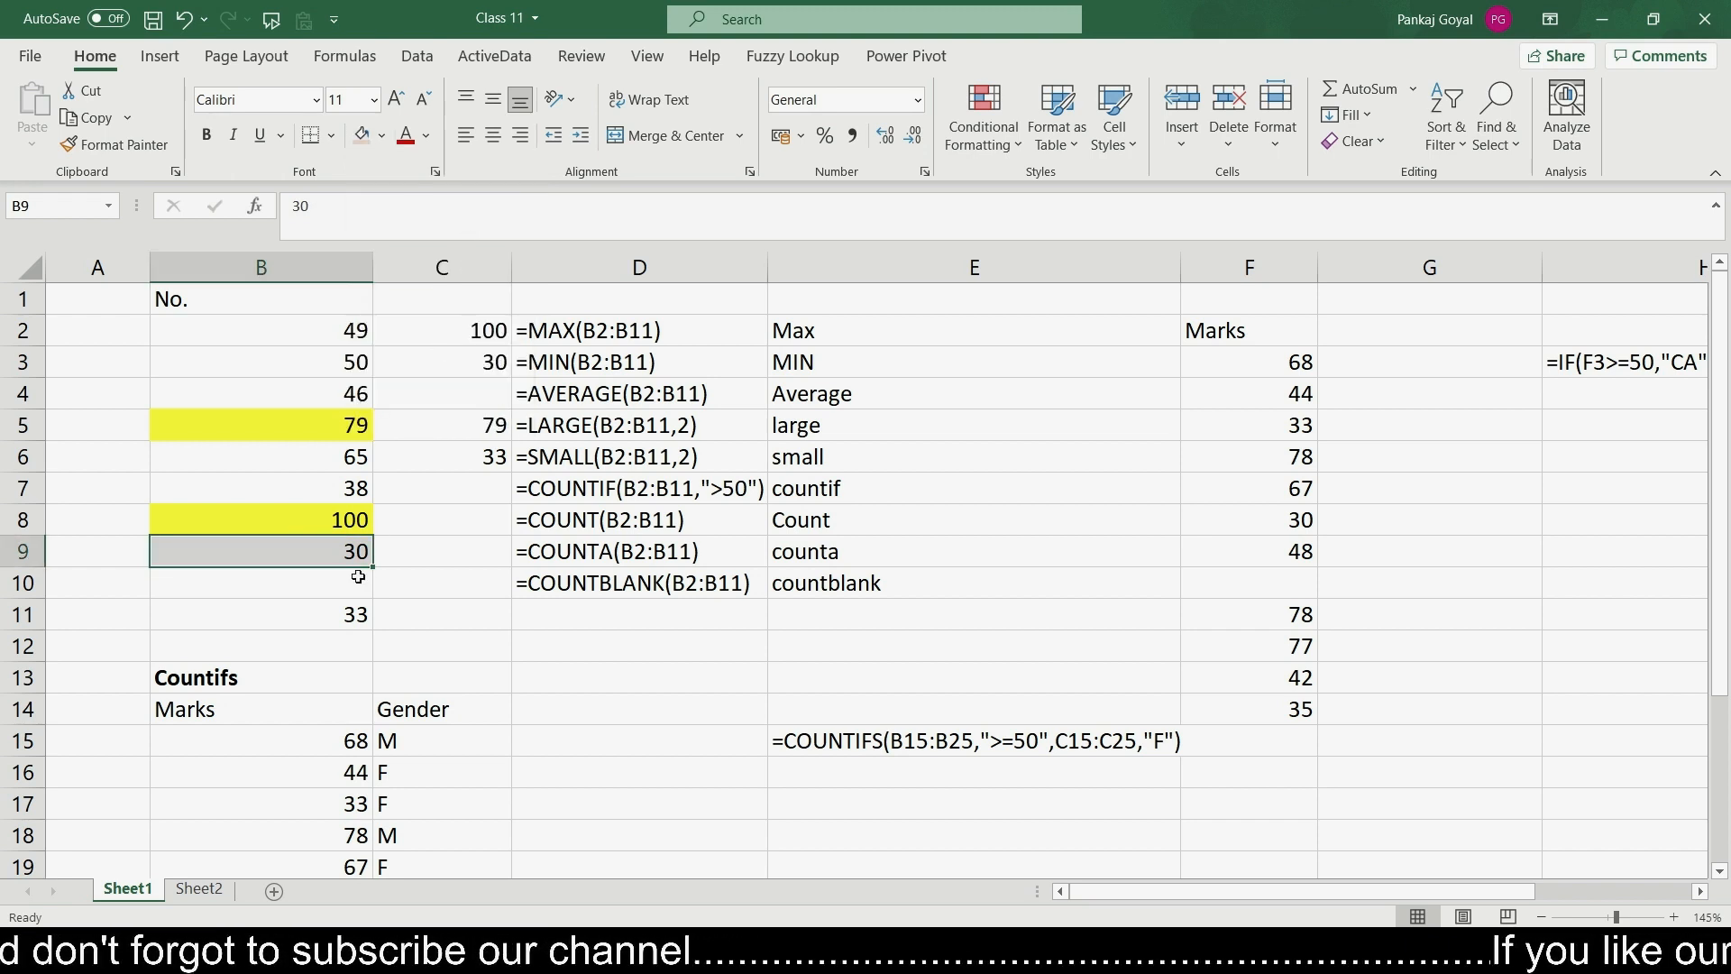
click(347, 613)
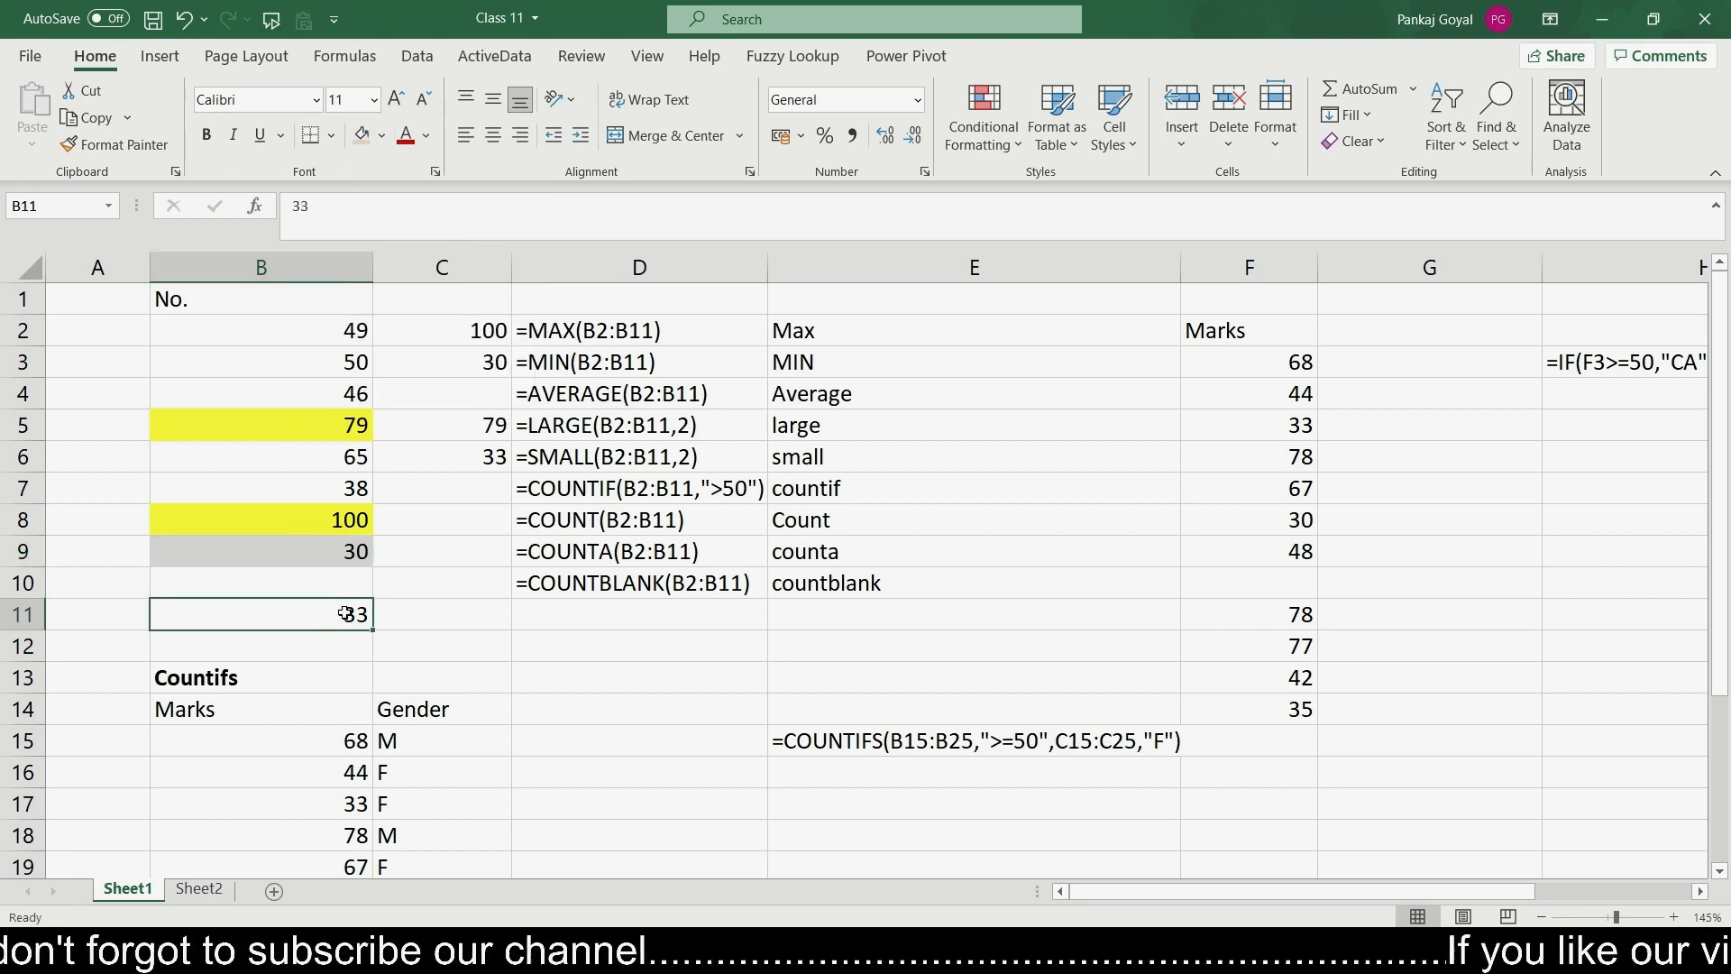
click(383, 136)
click(478, 248)
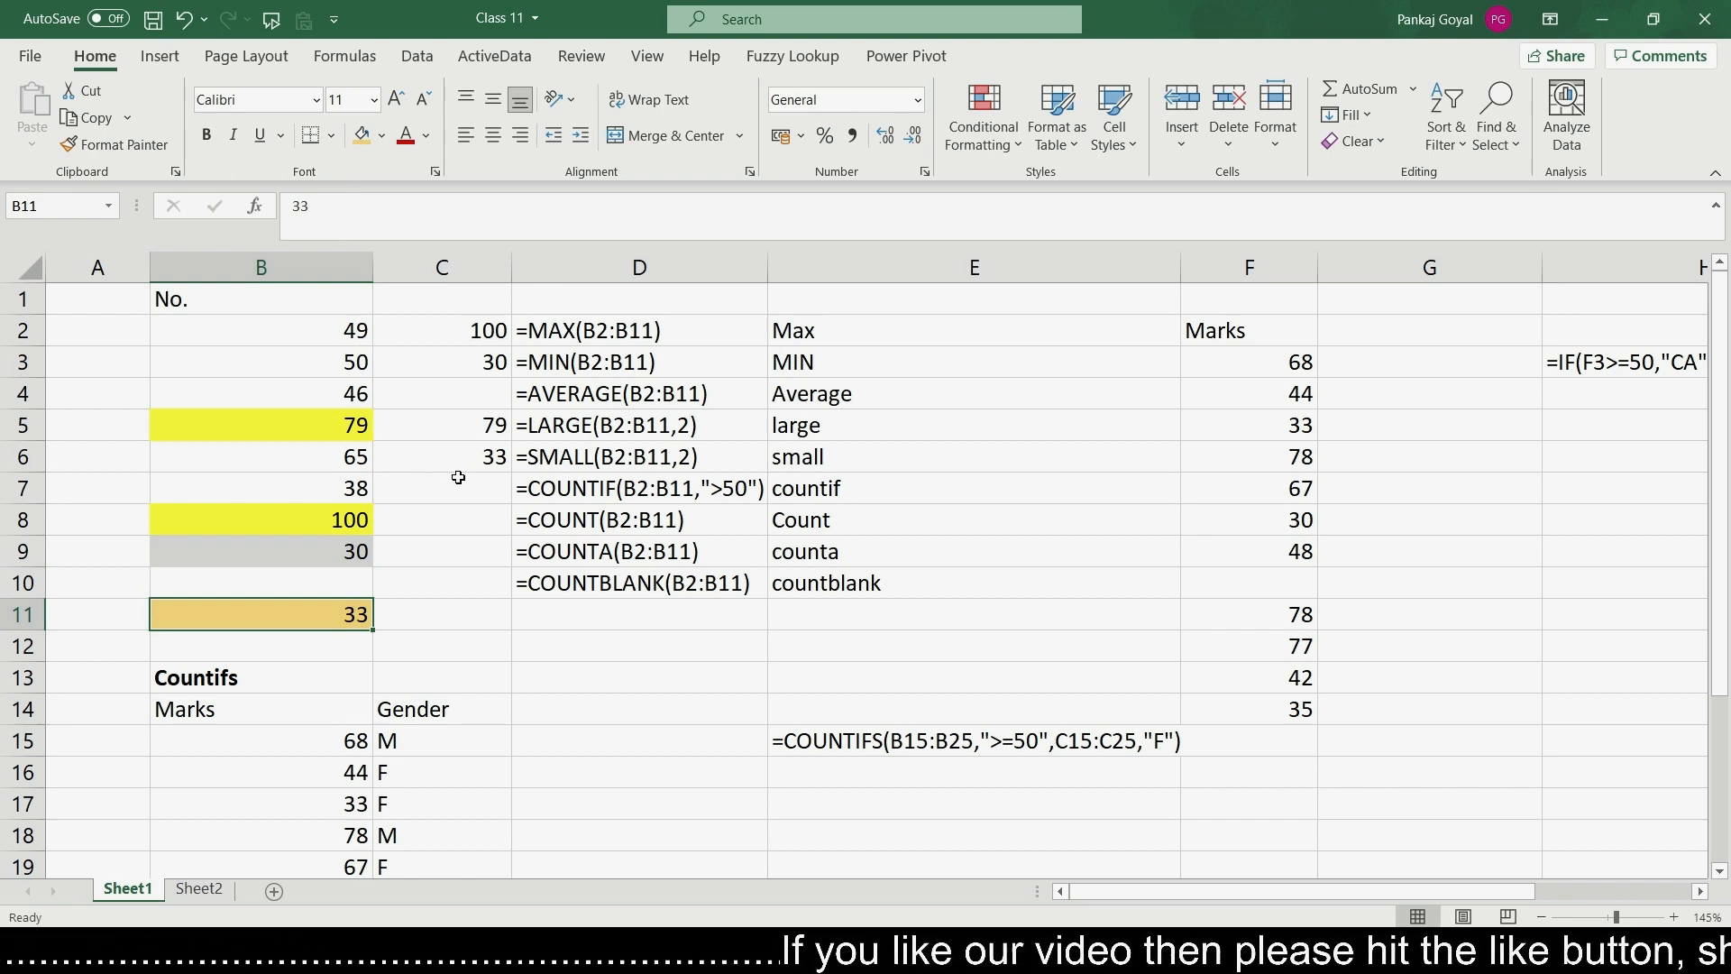
- Open the function arguments of the LARGE formula in C5 to review them
click(452, 421)
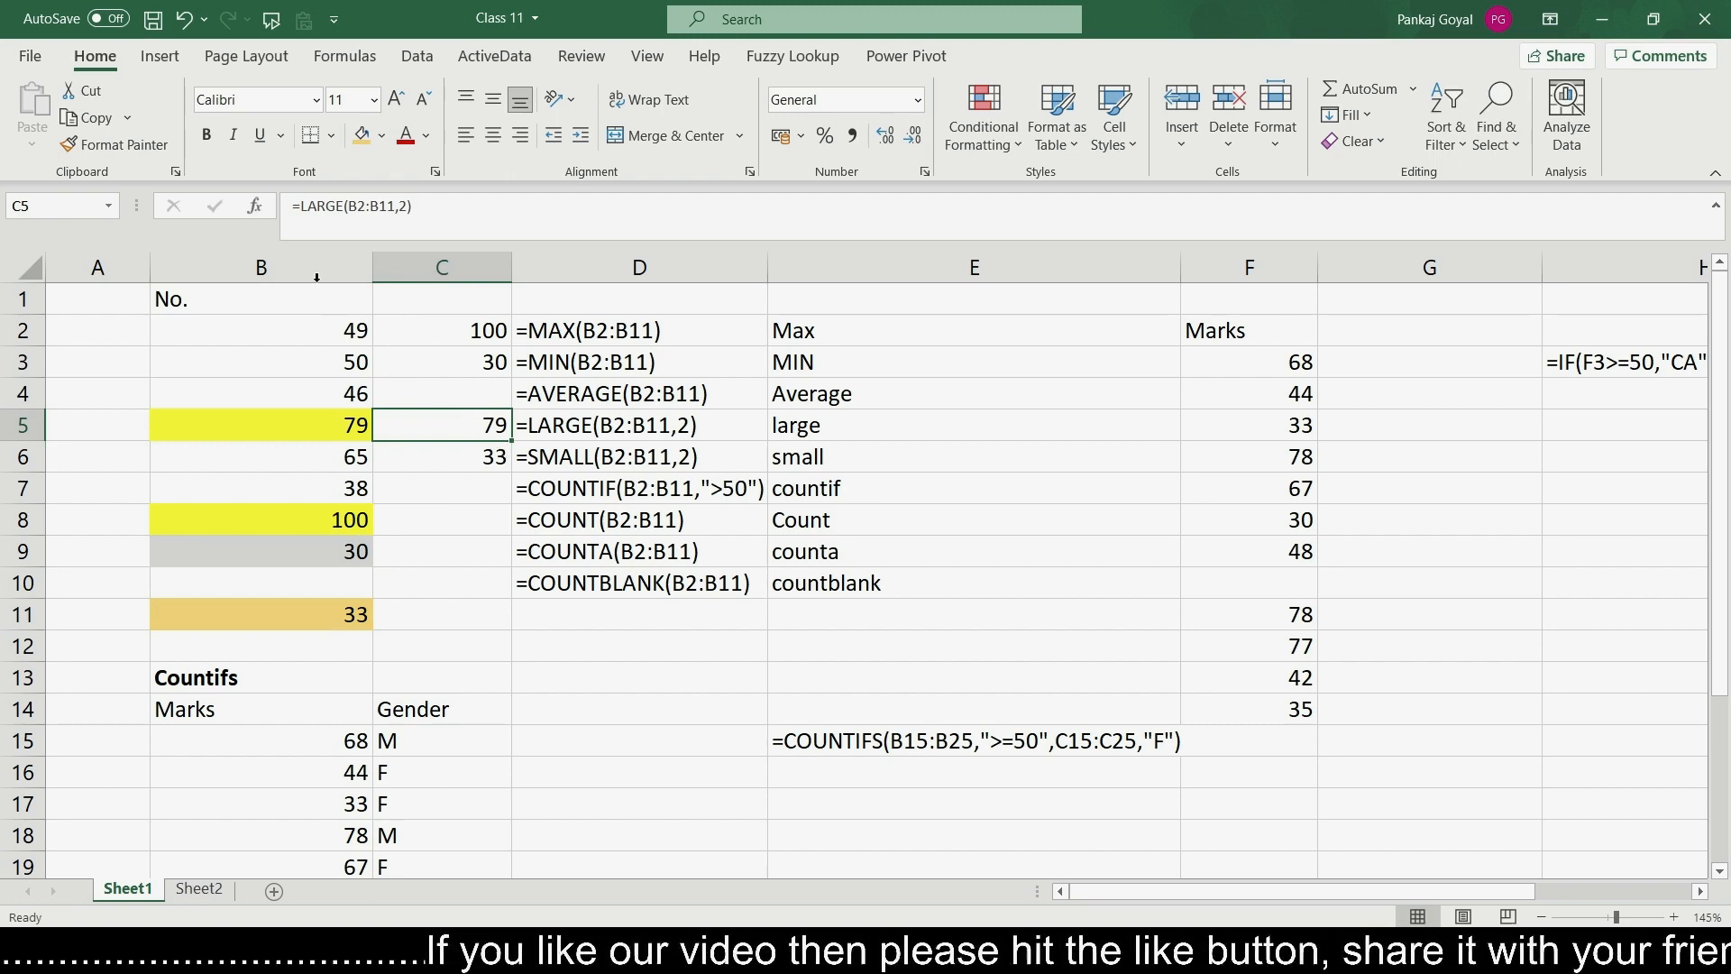
click(256, 207)
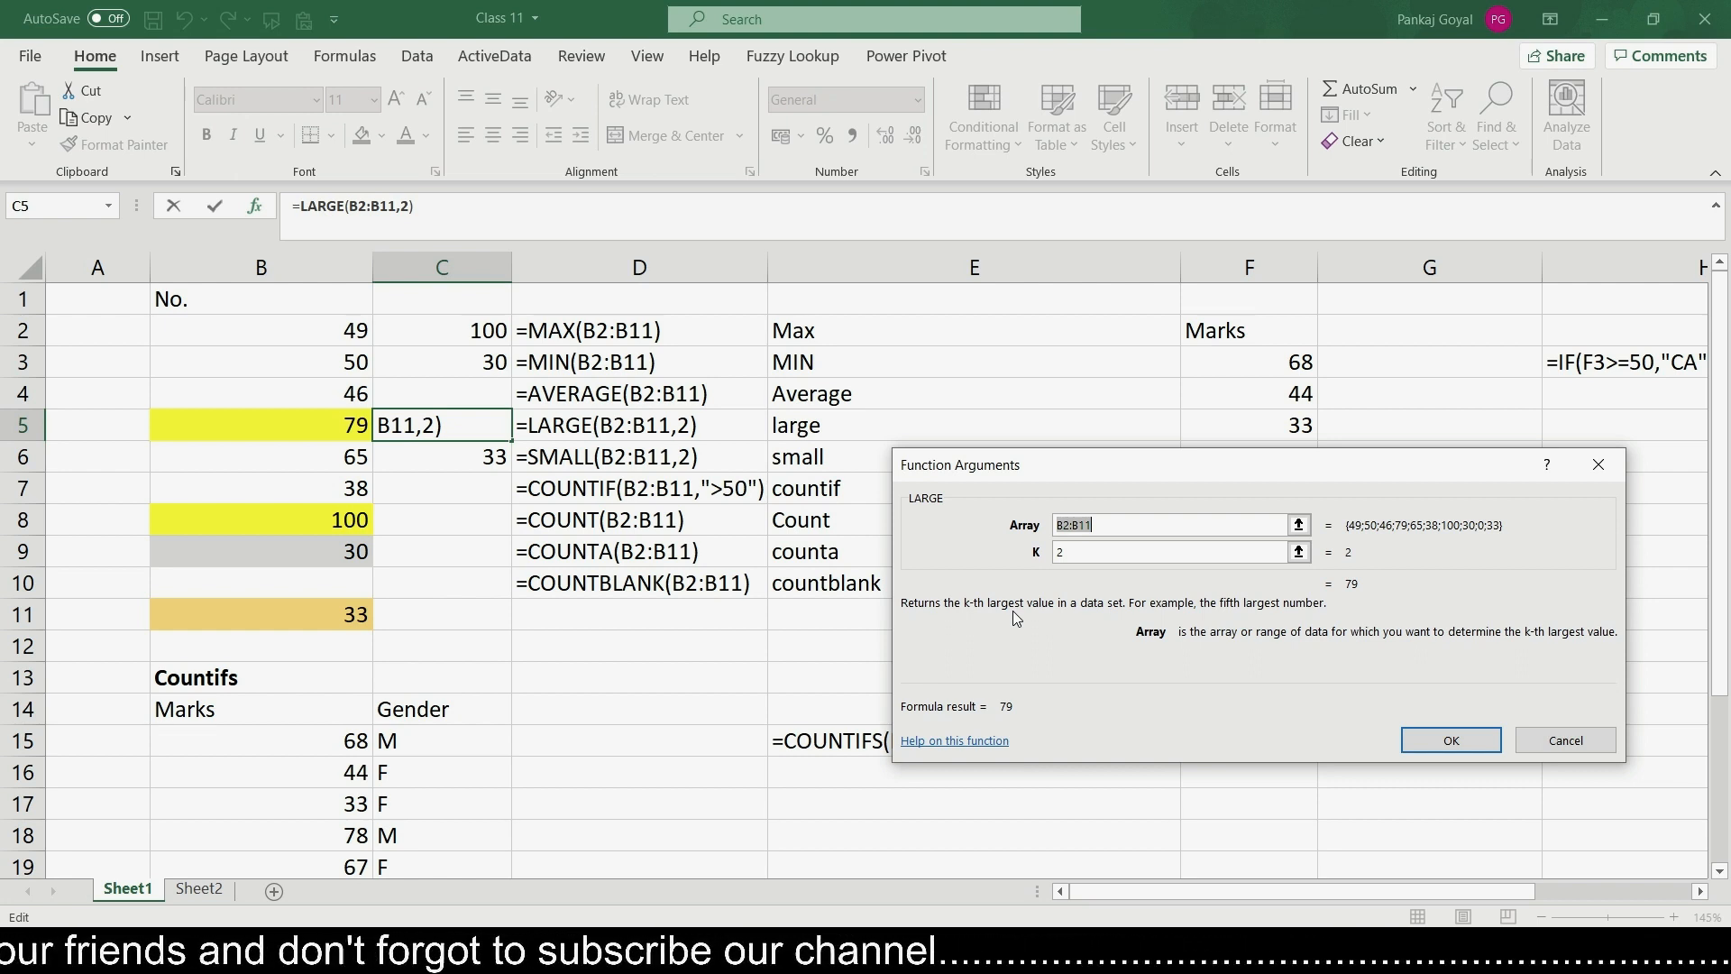
key(Return)
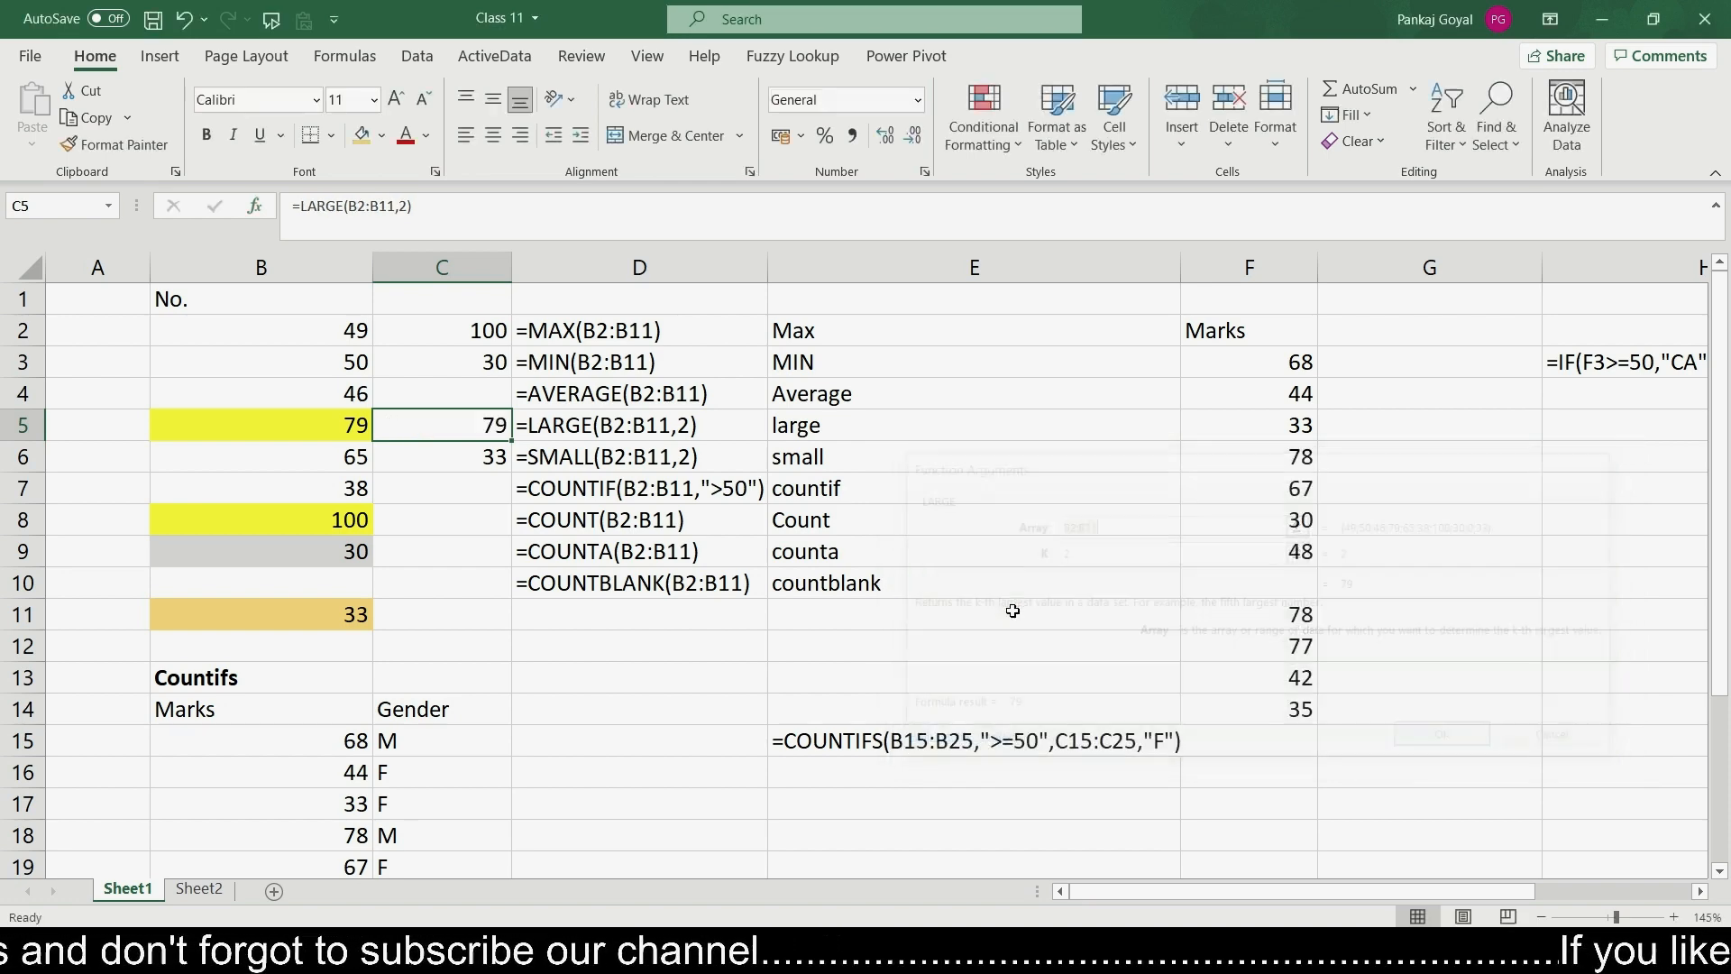
- Enter =AVERAGE(B2:B11) in cell C4 to return the average of the numbers
click(433, 493)
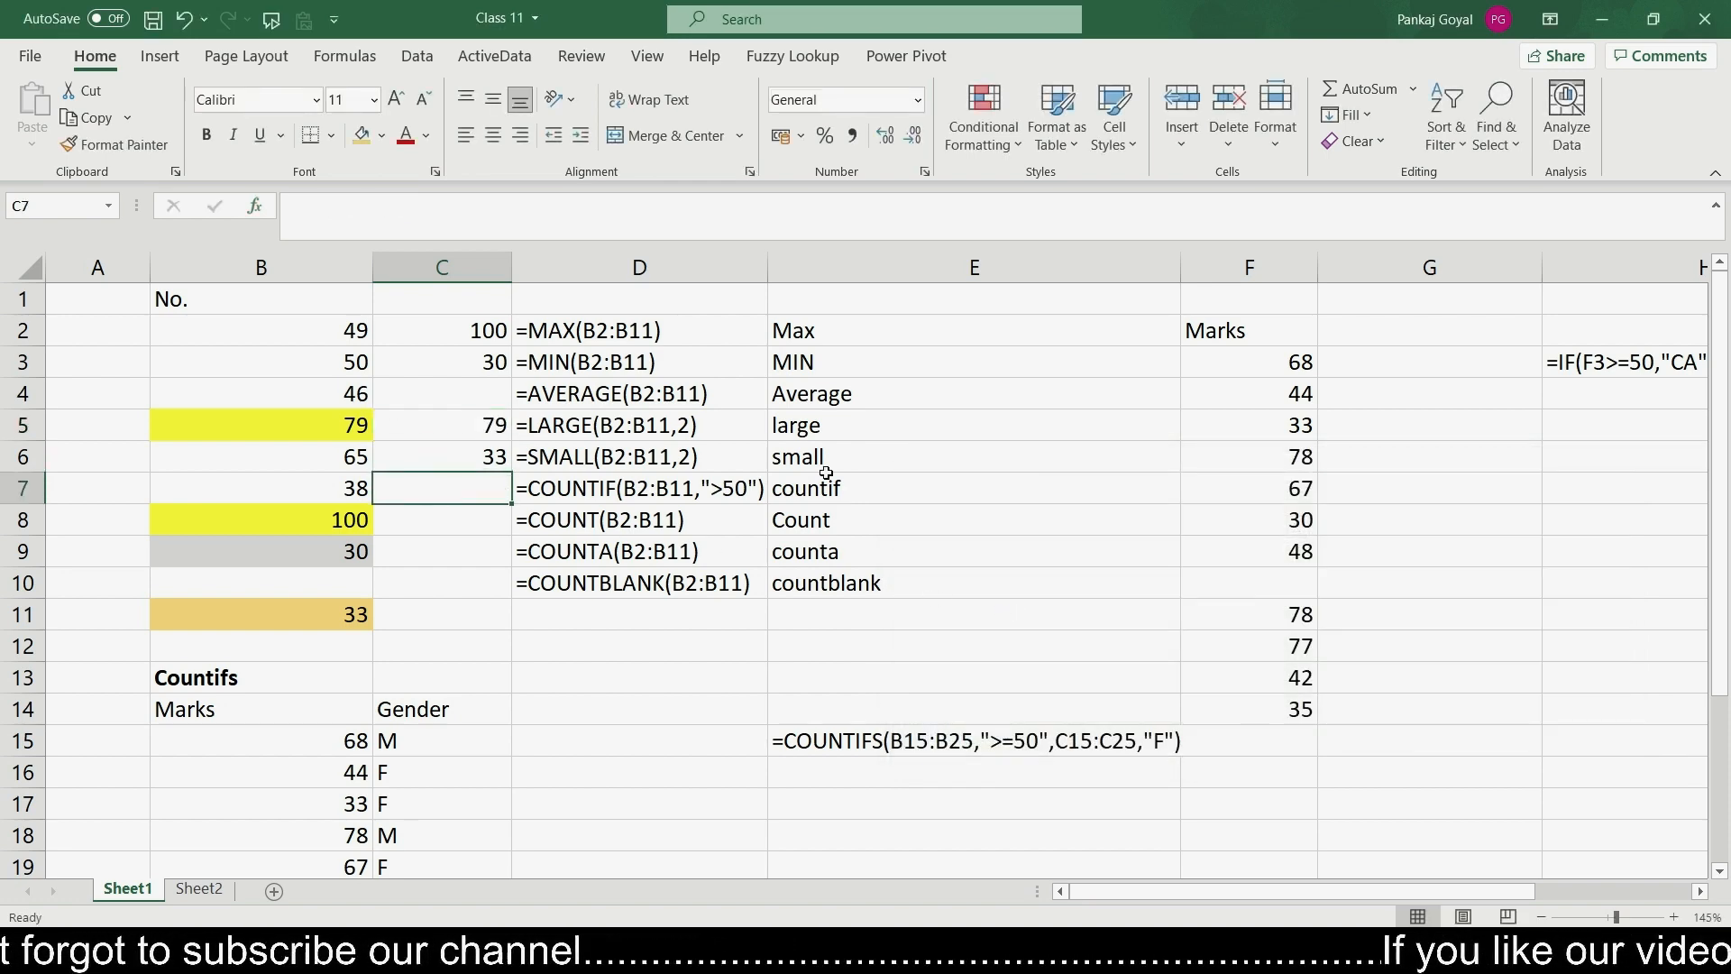
click(491, 394)
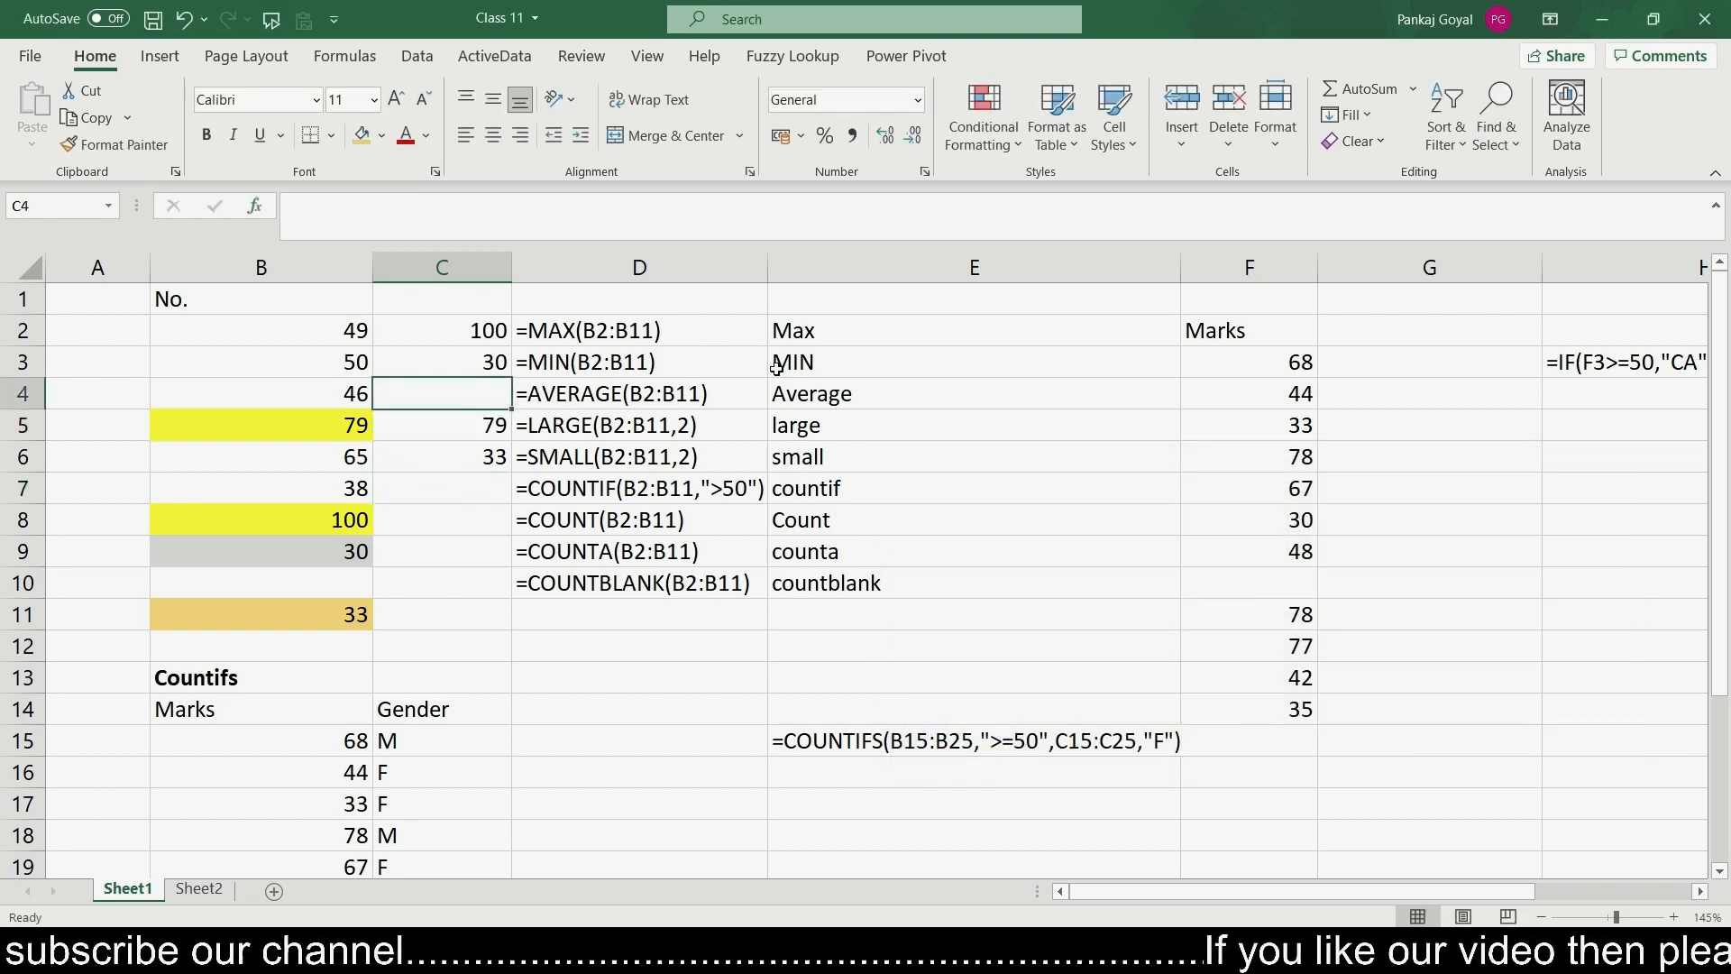
text(=aver)
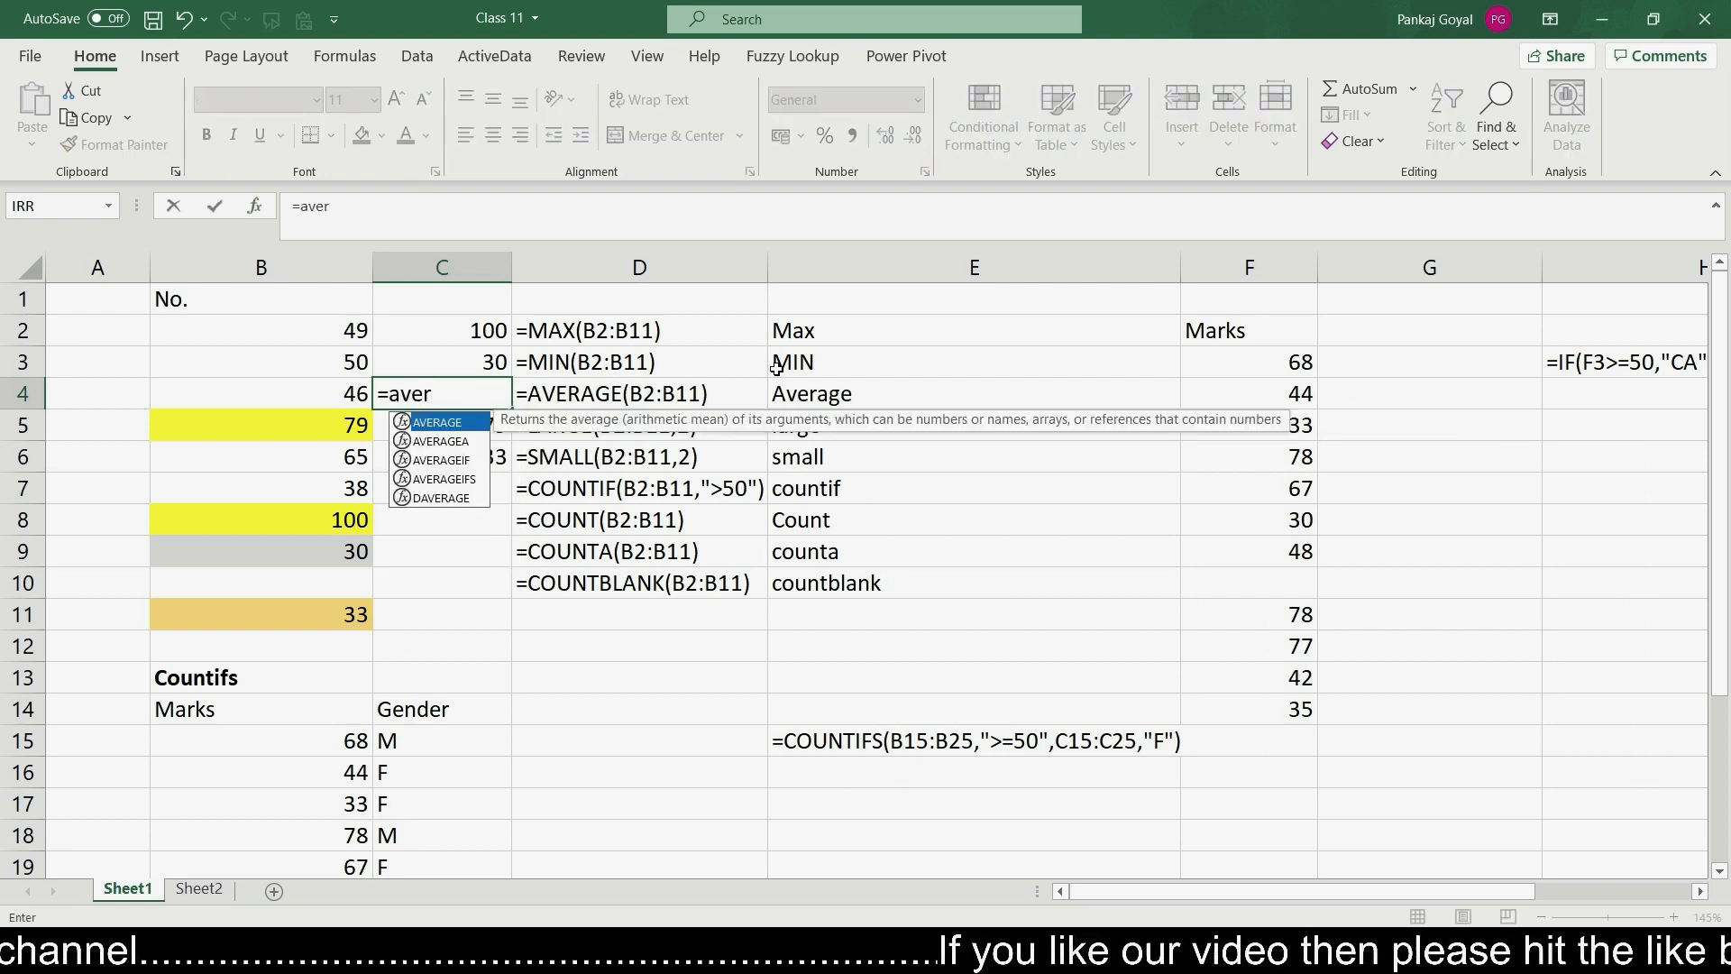
key(Tab)
key(Left)
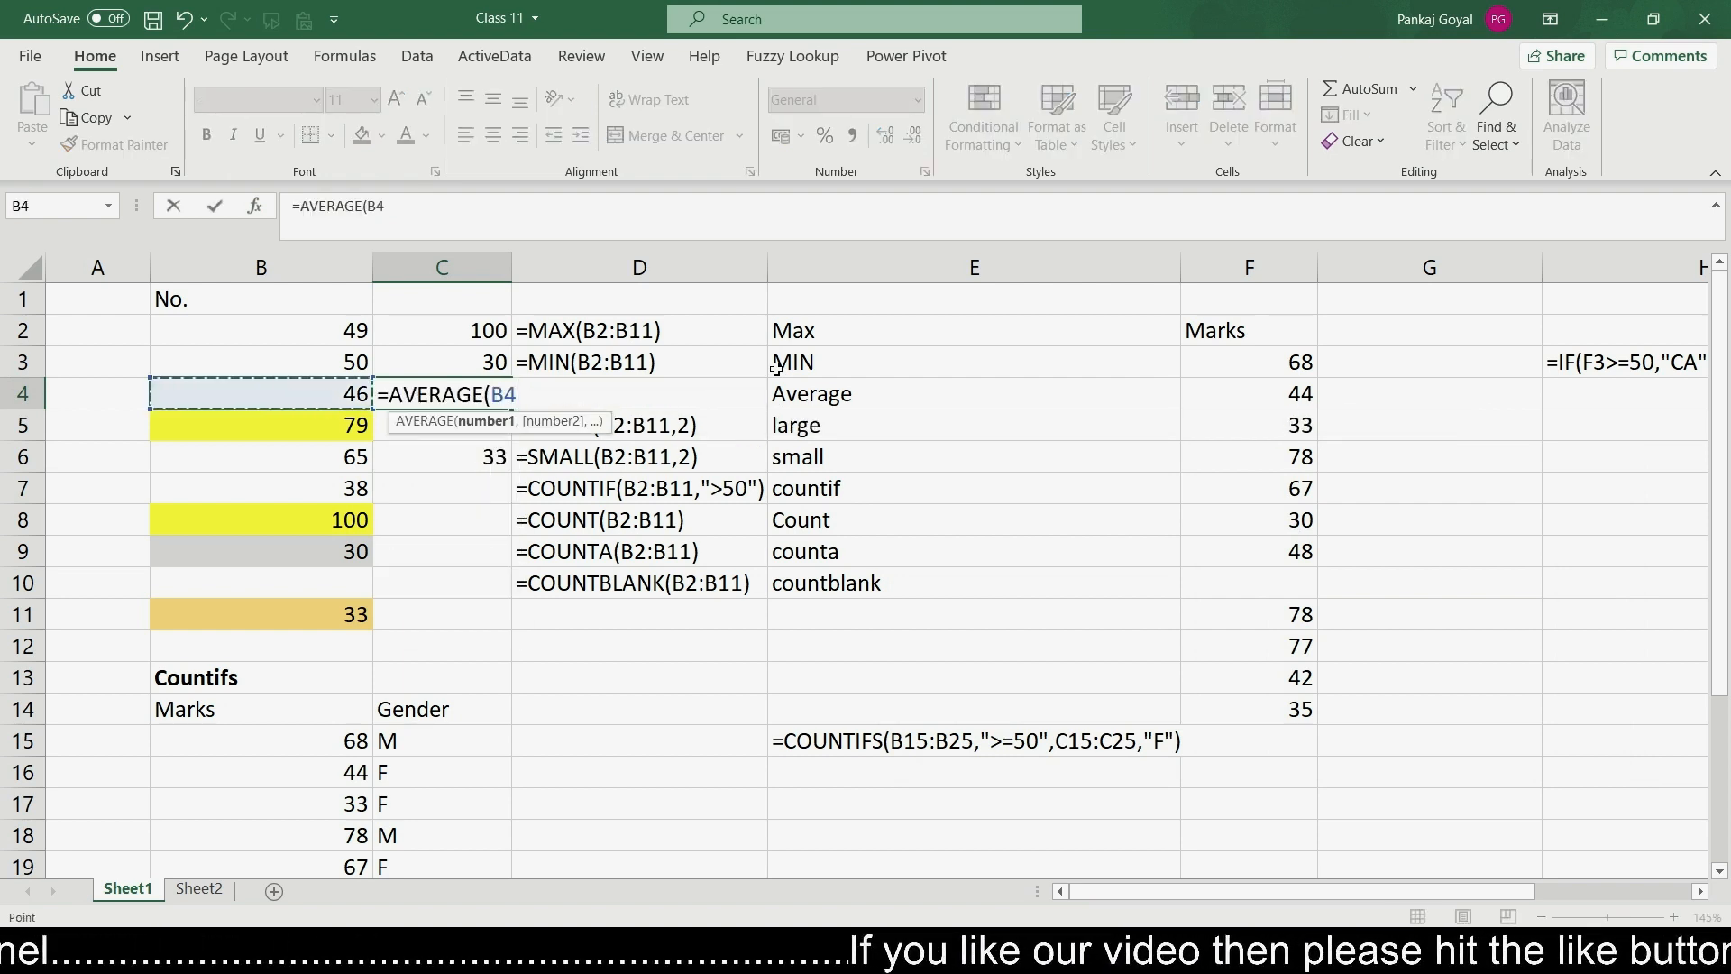
key(Up)
key(Up)
key(shift+Down)
key(shift+Down)
key(shift+Down)
key(shift+Down)
key(shift+Down)
key(shift+Down)
key(shift+Down)
key(shift+Down)
key(shift+Down)
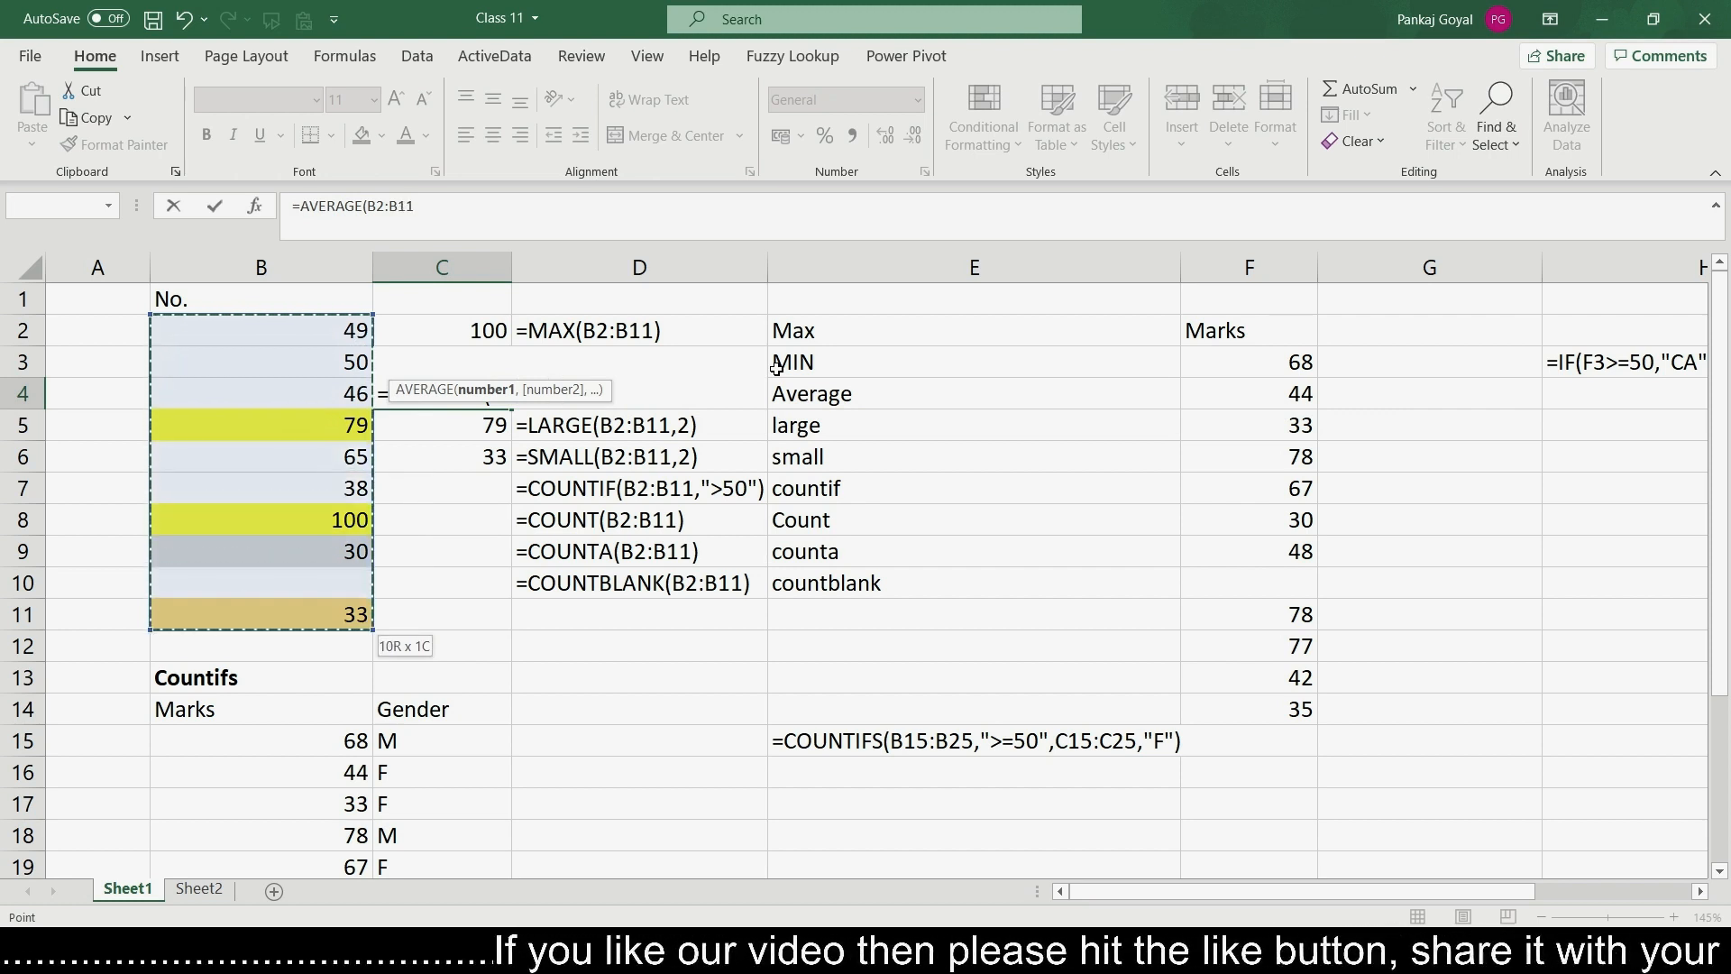
text())
key(Return)
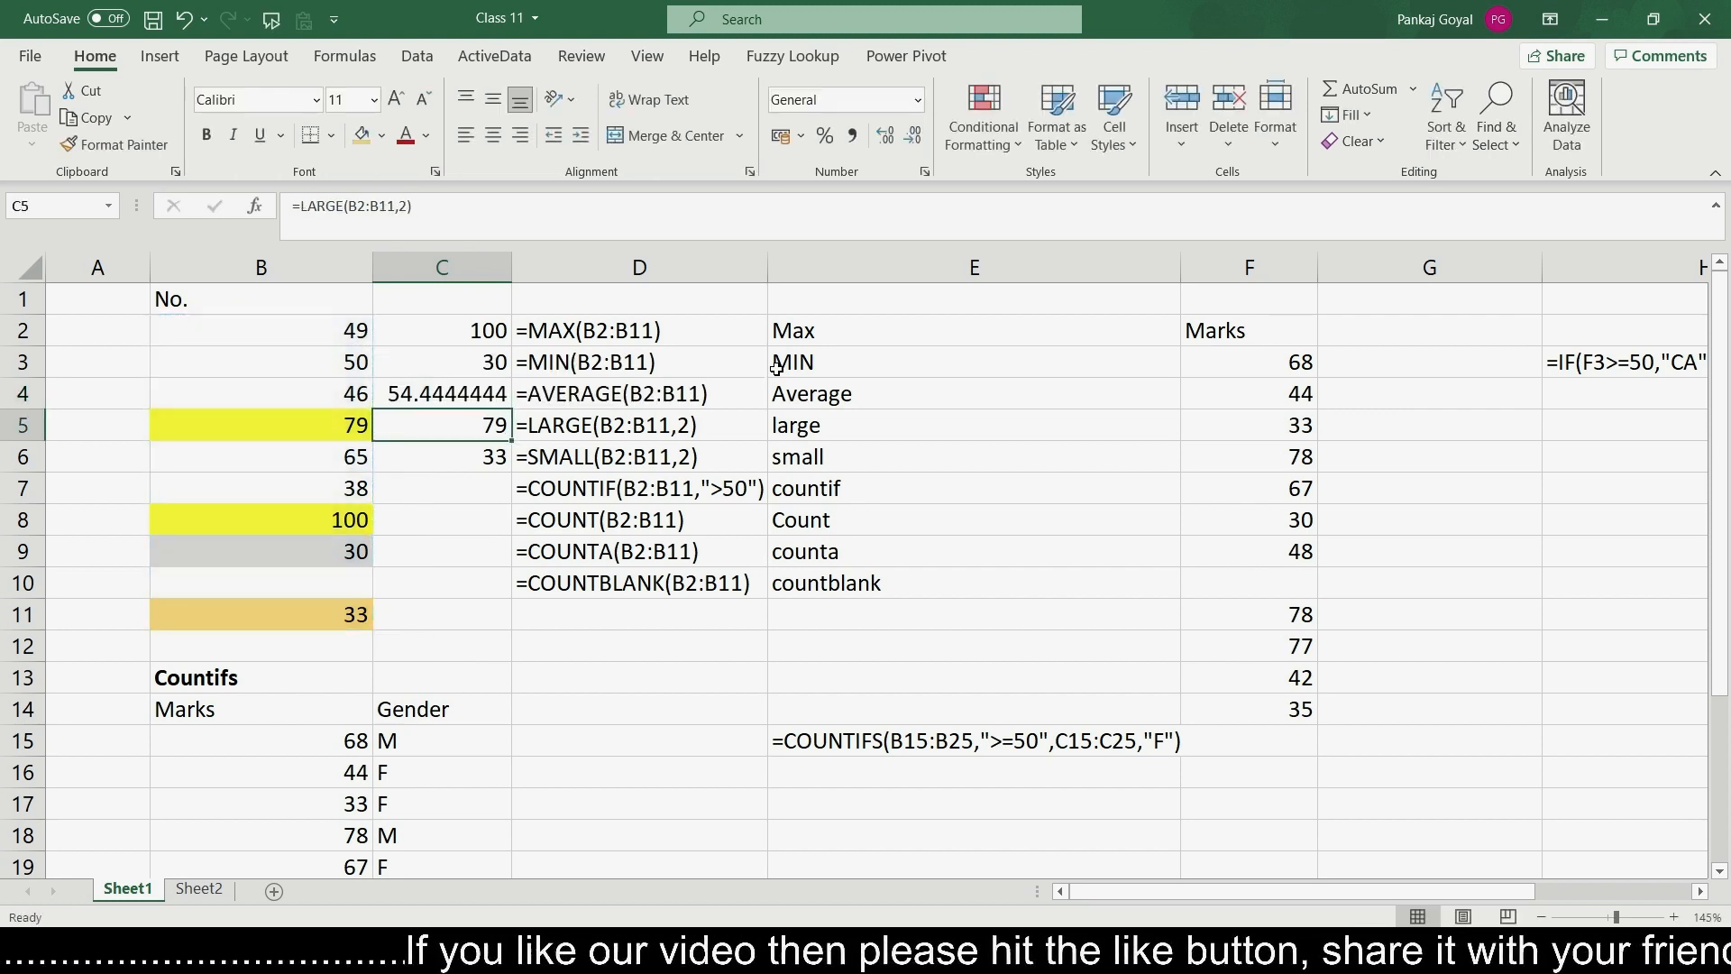
key(Up)
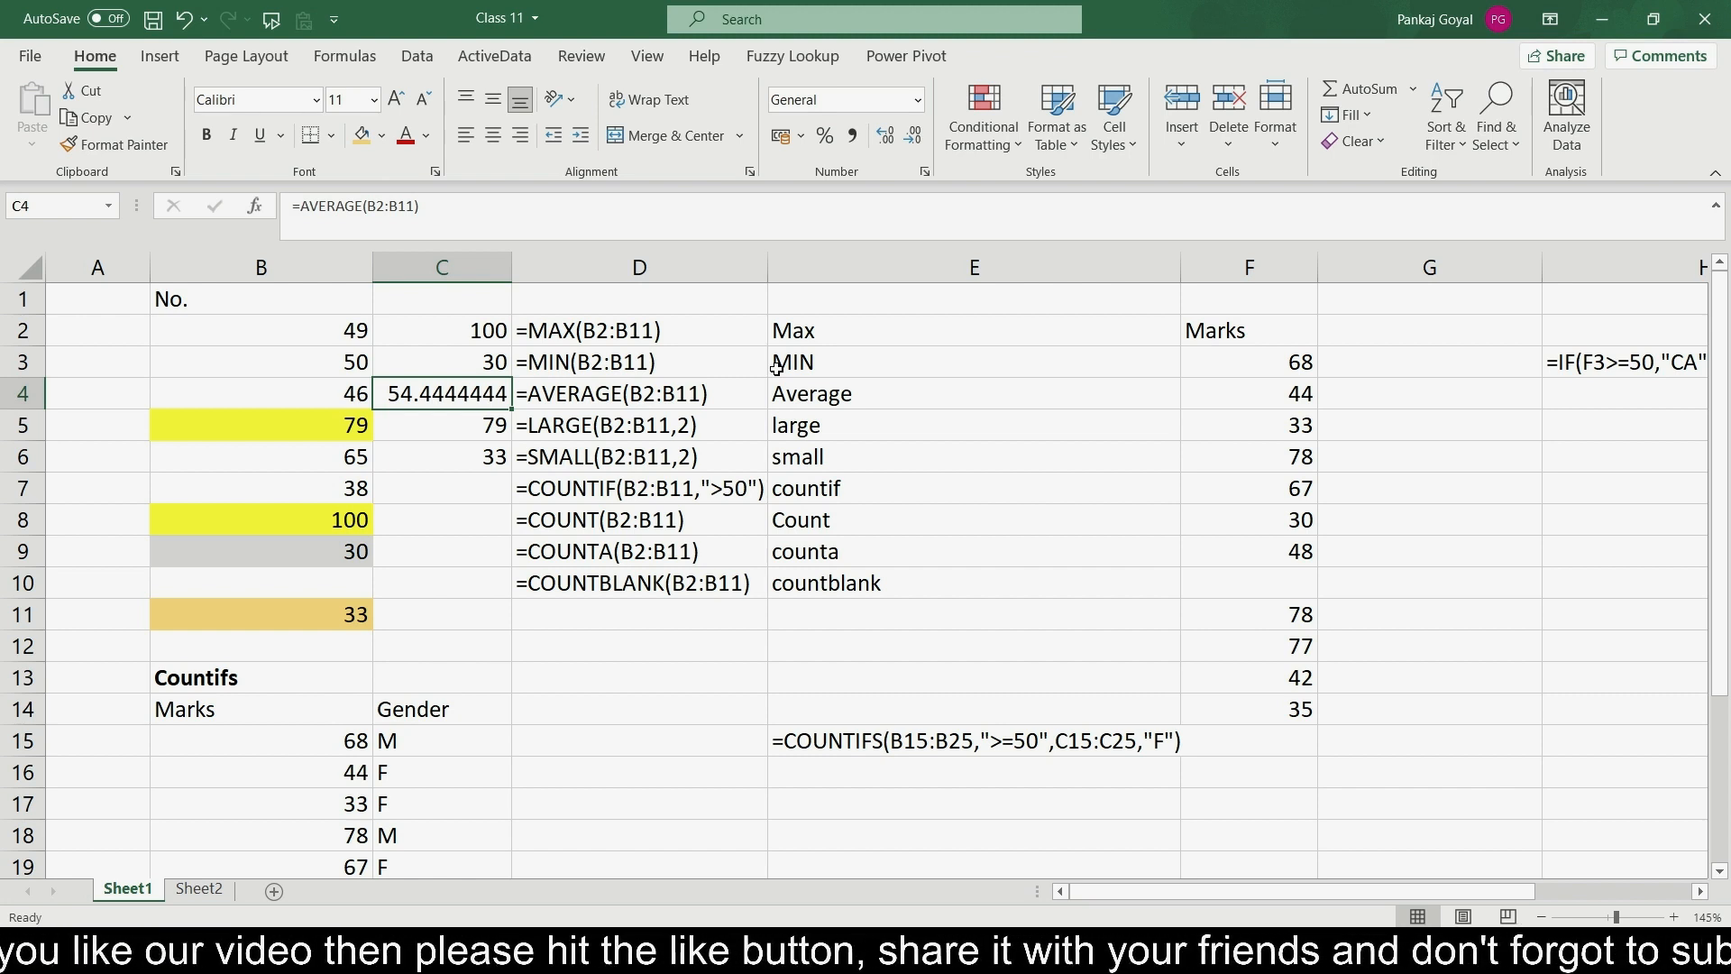
- Step through the cells of column B to review the numbers
key(Down)
key(Down)
key(Down)
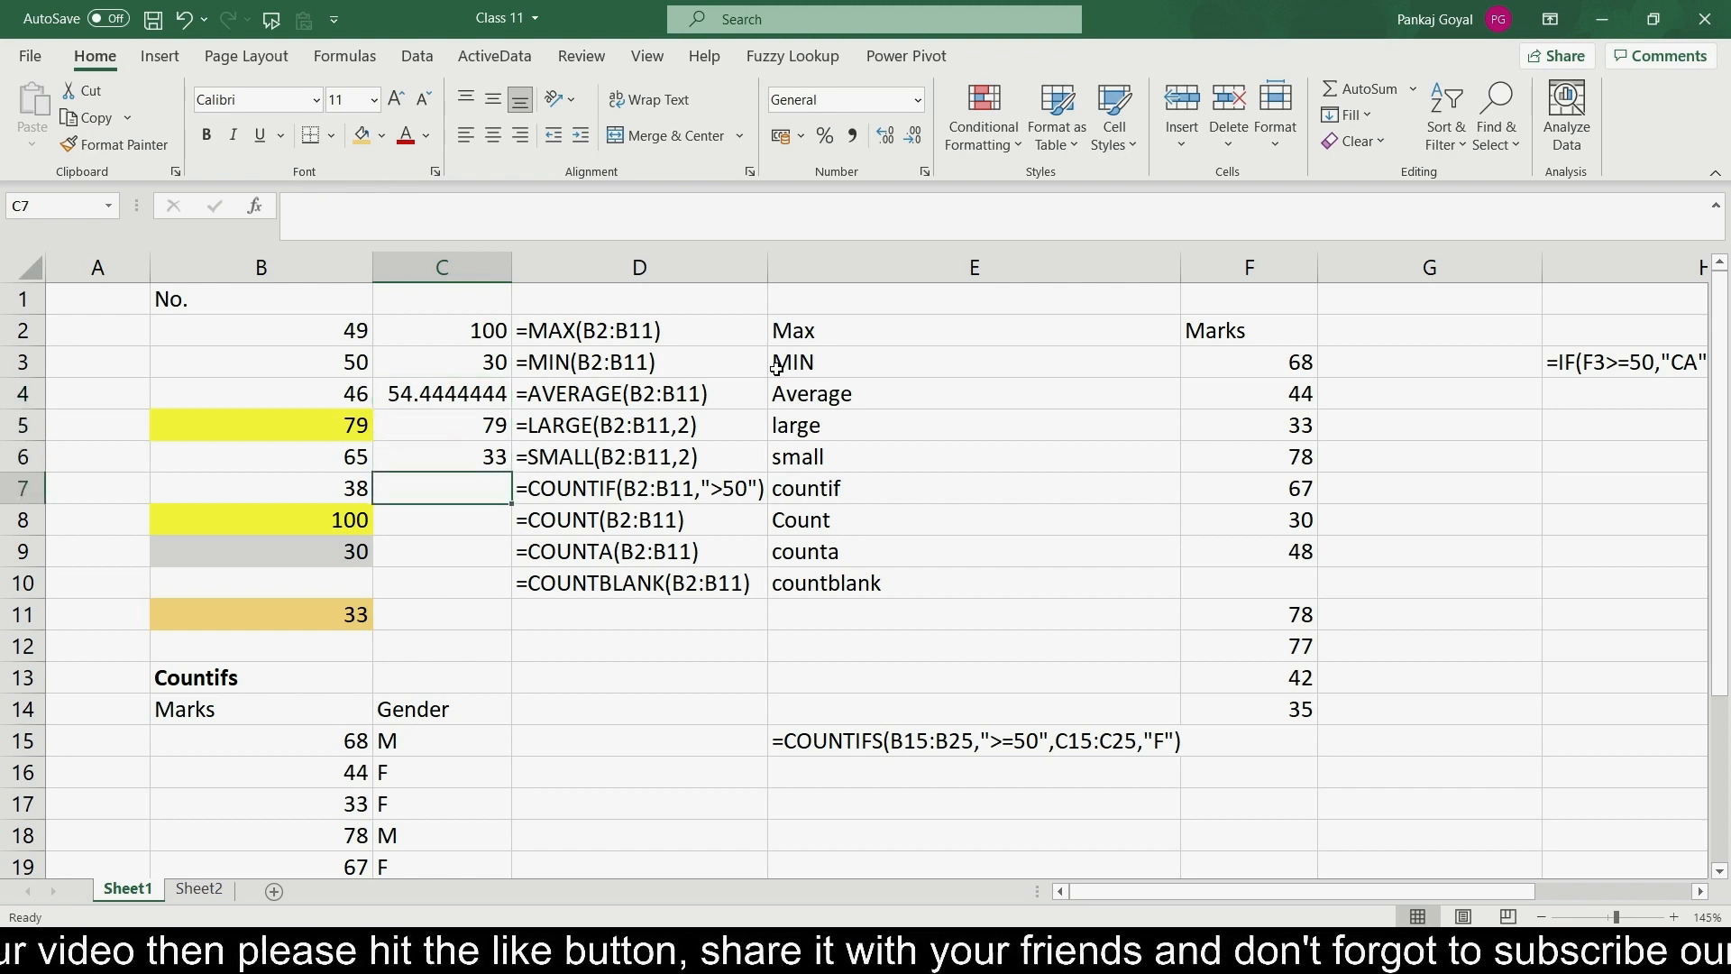
key(Left)
key(Up)
key(Up)
key(Up)
key(Up)
key(Up)
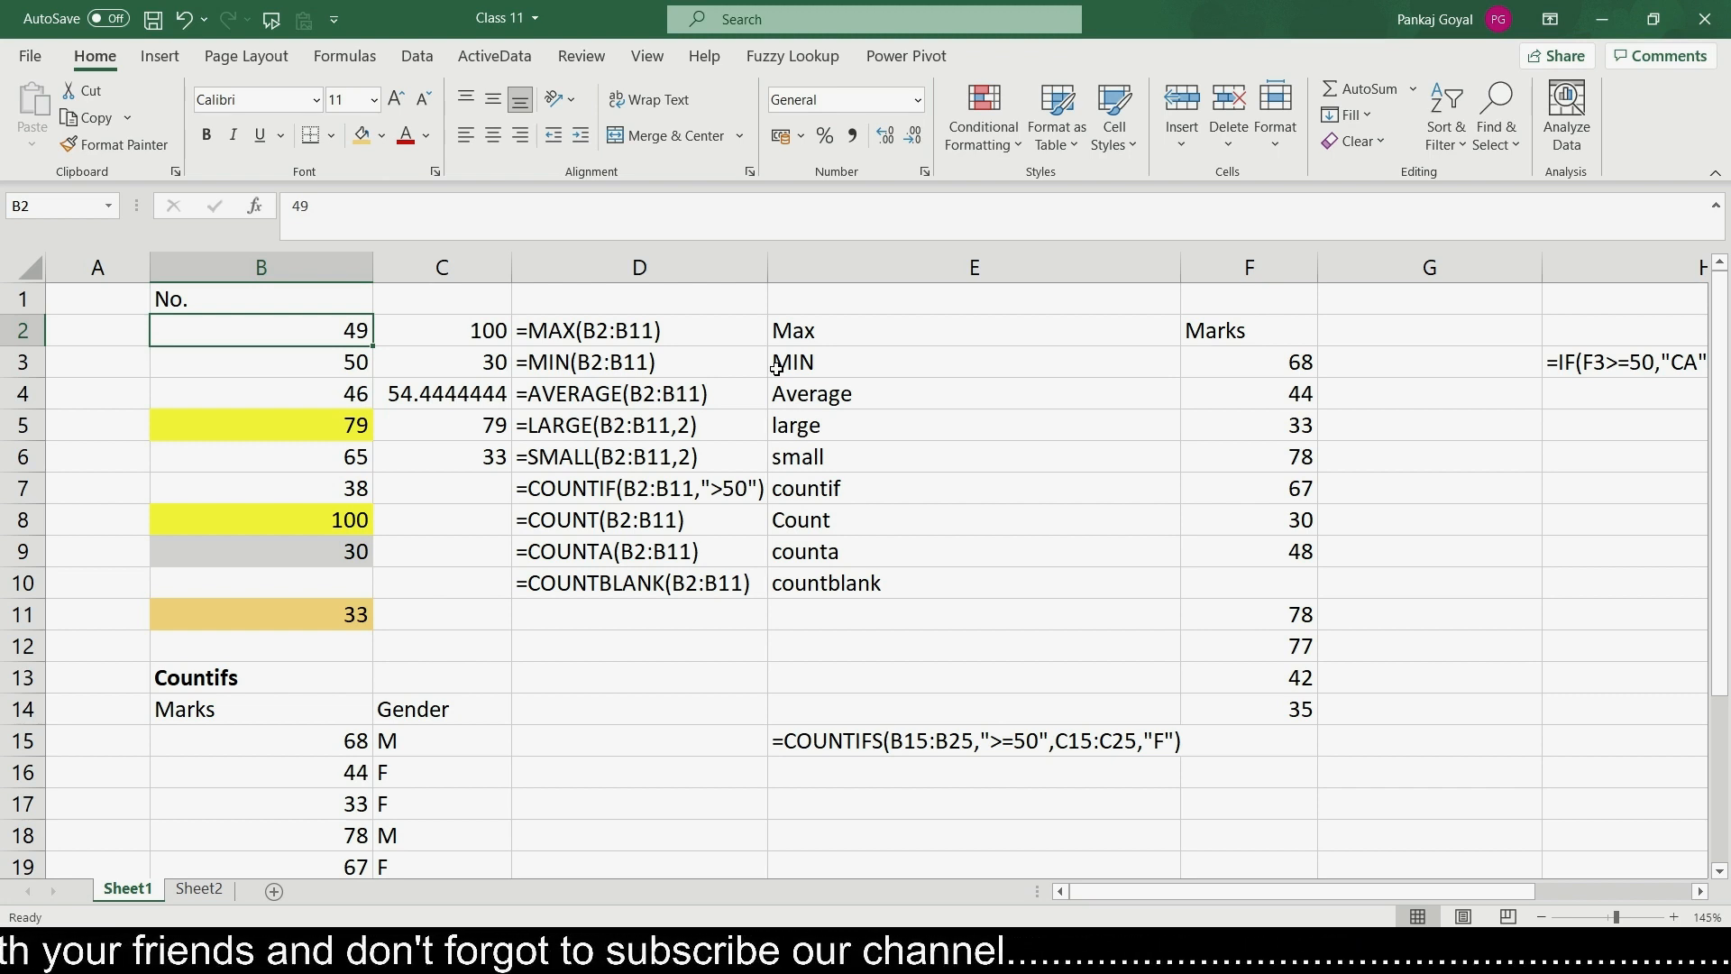
key(Down)
key(Down)
key(Down)
key(Down)
key(Down)
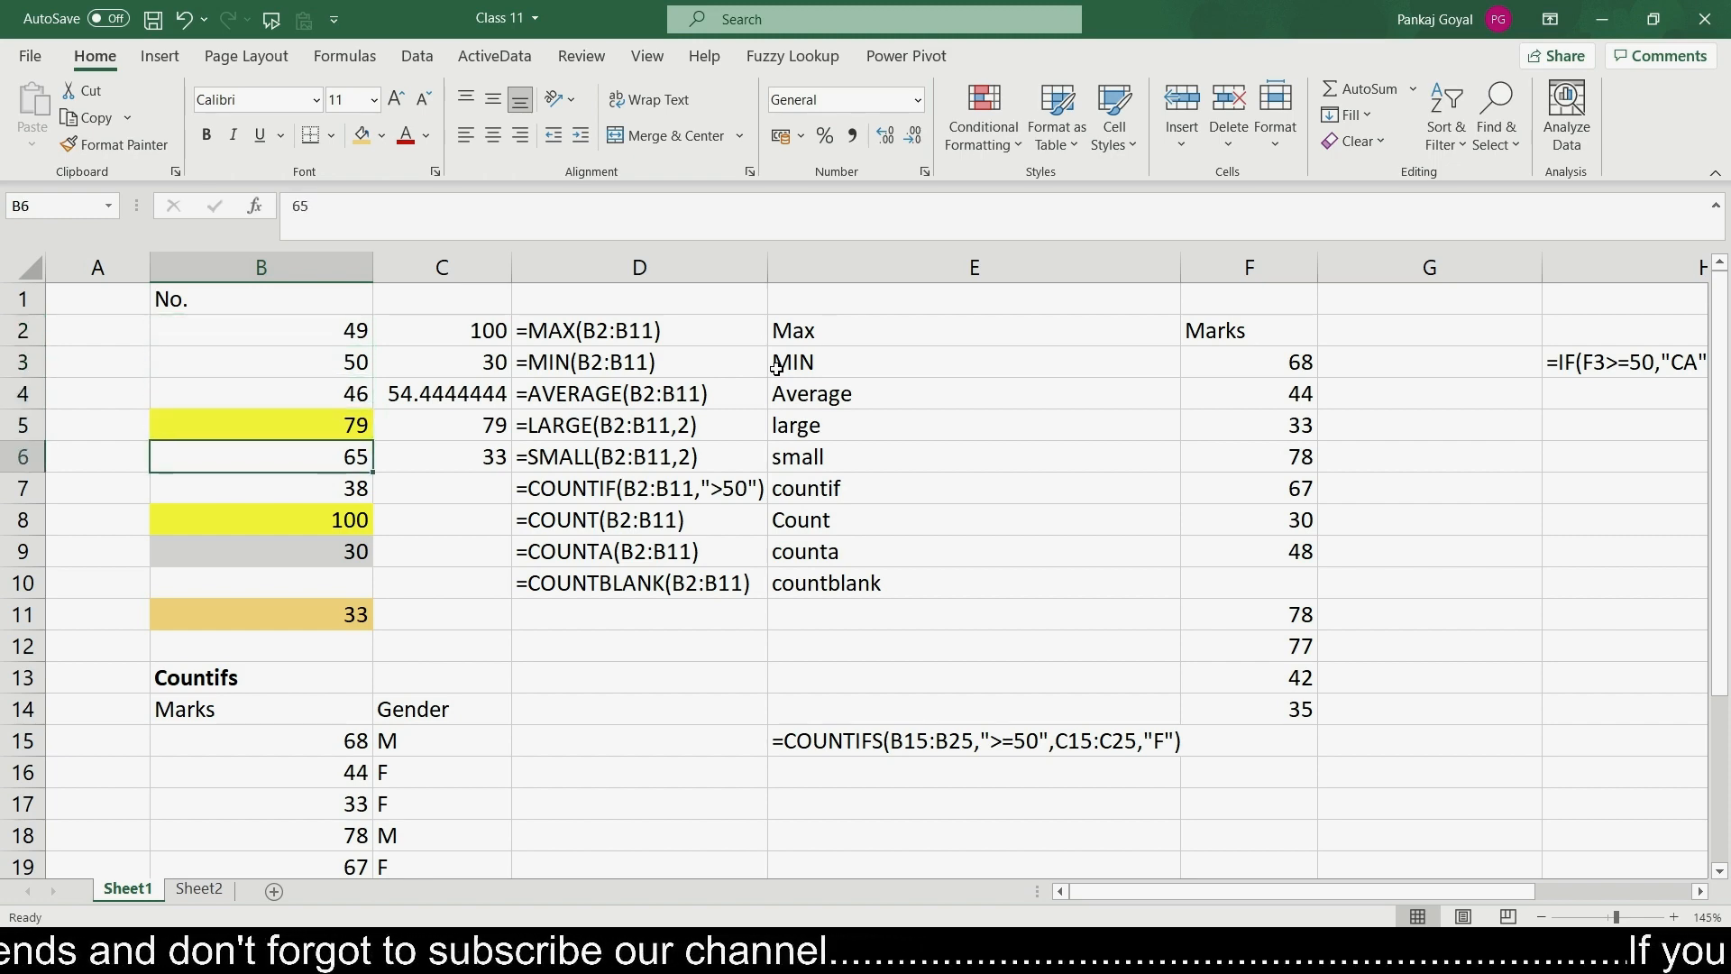
- Enter =COUNTIF(B2:B11,">50") in cell C7 to count numbers greater than 50
key(Right)
text(=coun)
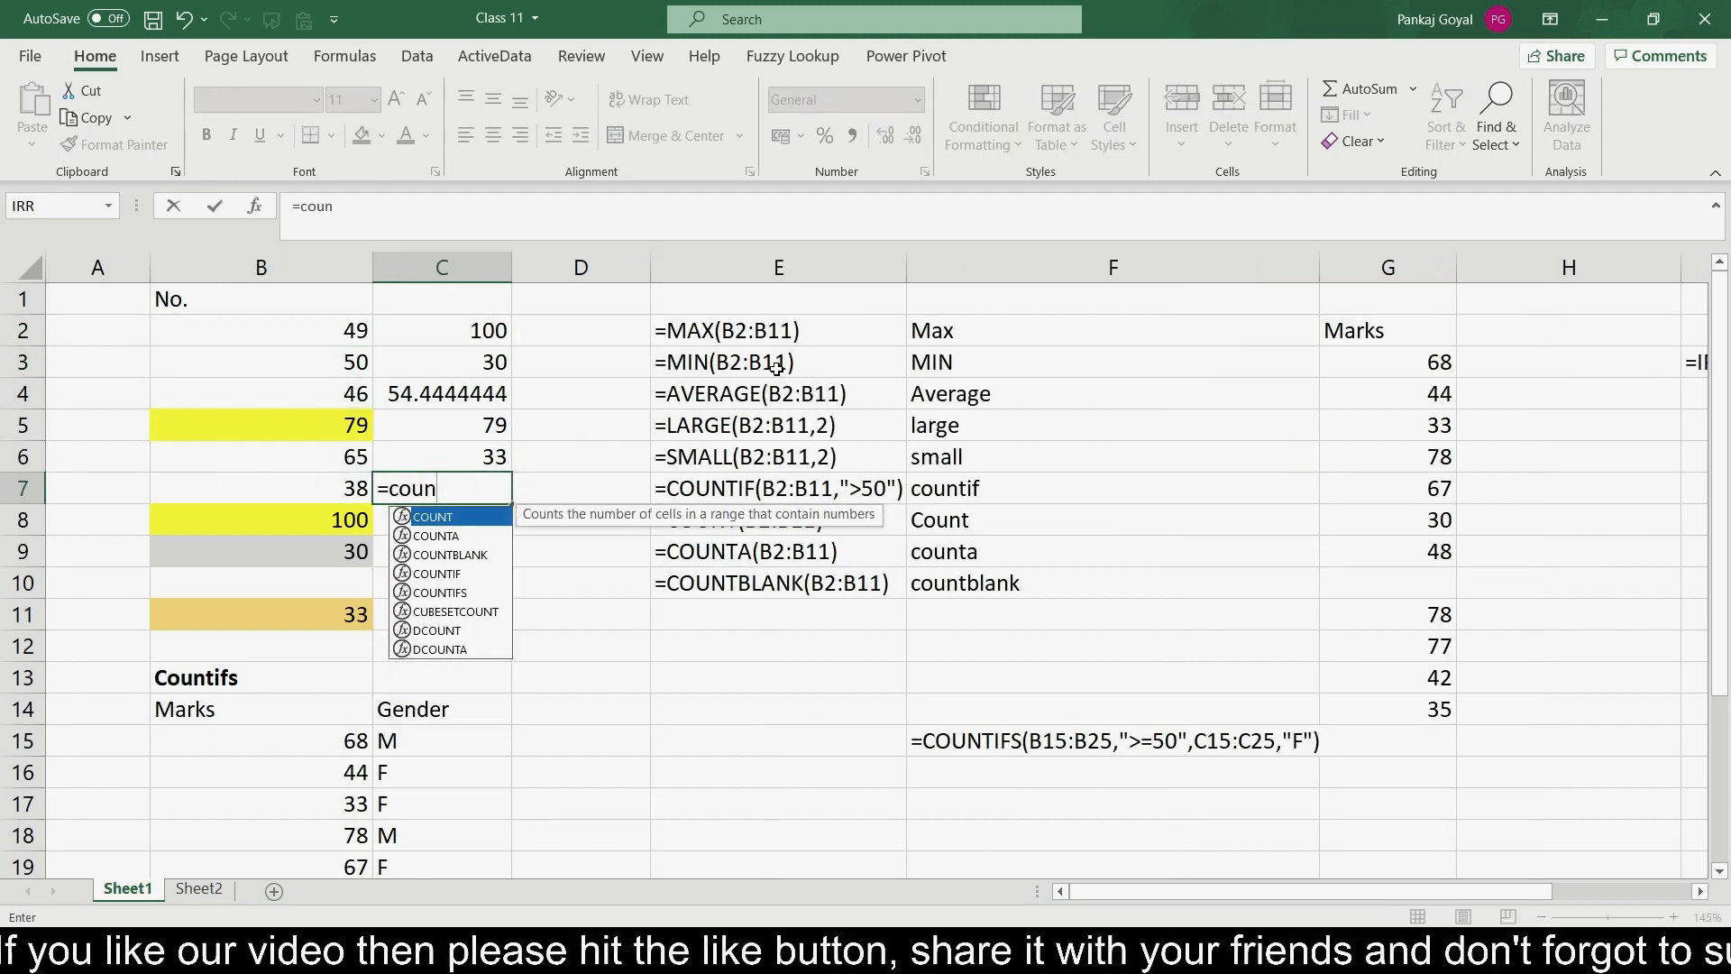
text(tif)
key(Tab)
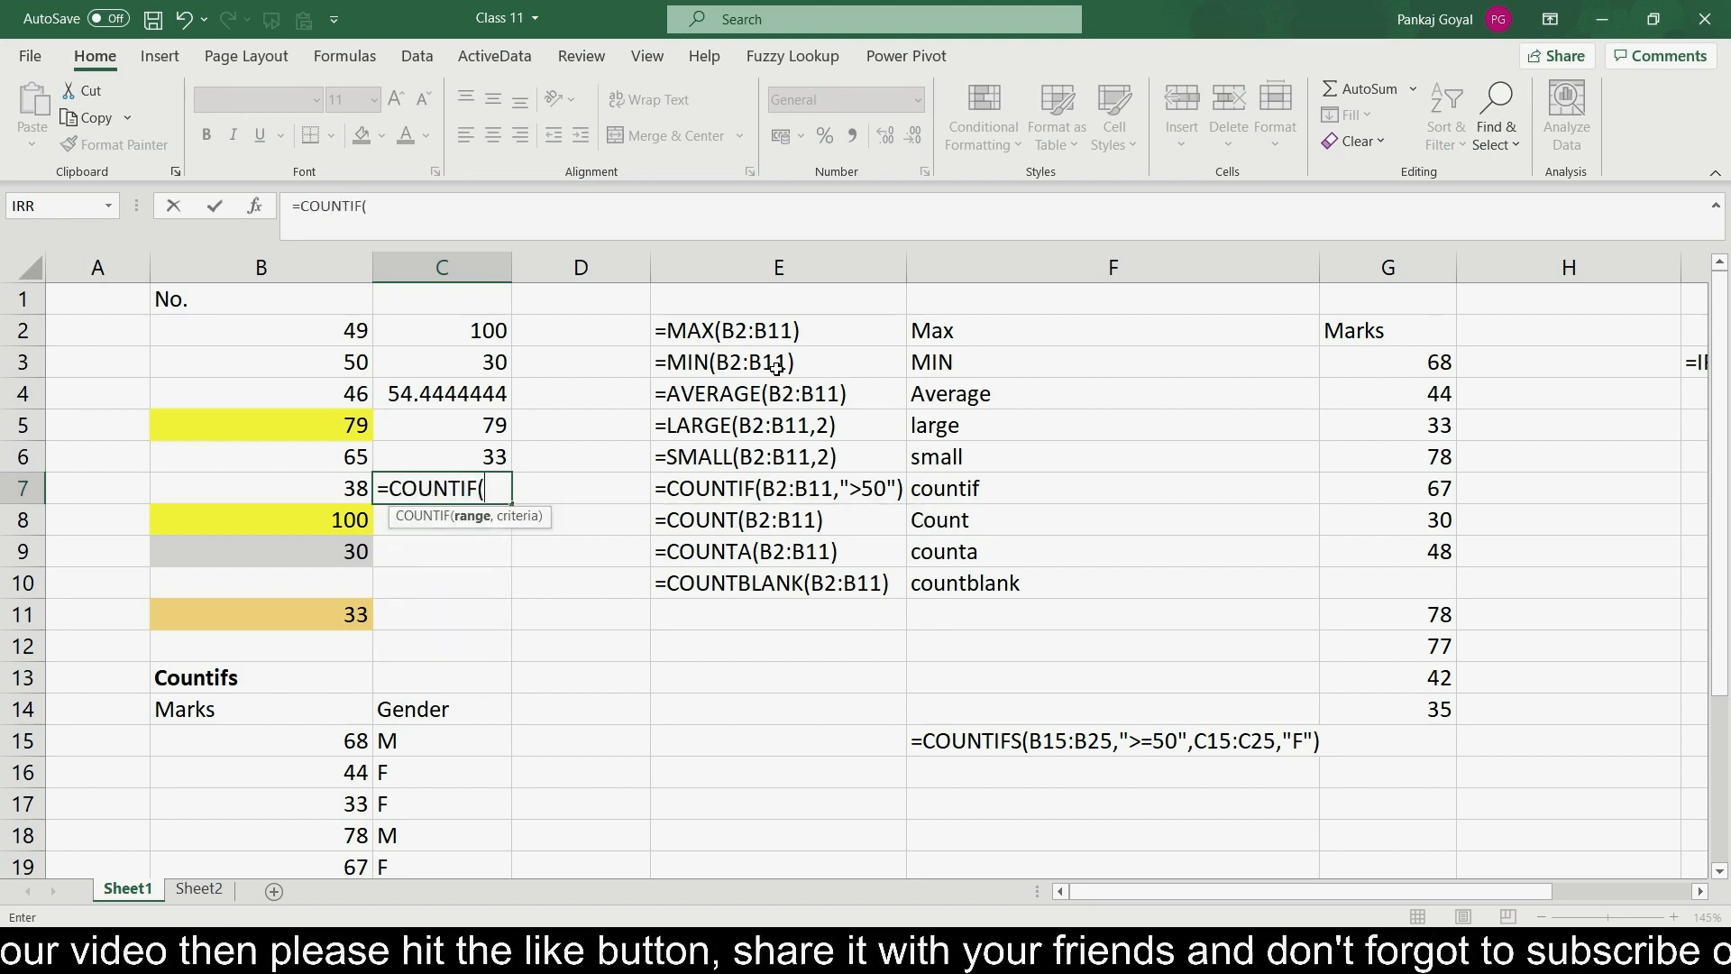
key(Left)
key(Up)
key(Up)
key(Up)
key(Up)
key(Up)
key(shift+Down)
key(shift+Down)
key(shift+Down)
key(shift+Down)
key(shift+Down)
key(shift+Down)
key(shift+Down)
key(shift+Down)
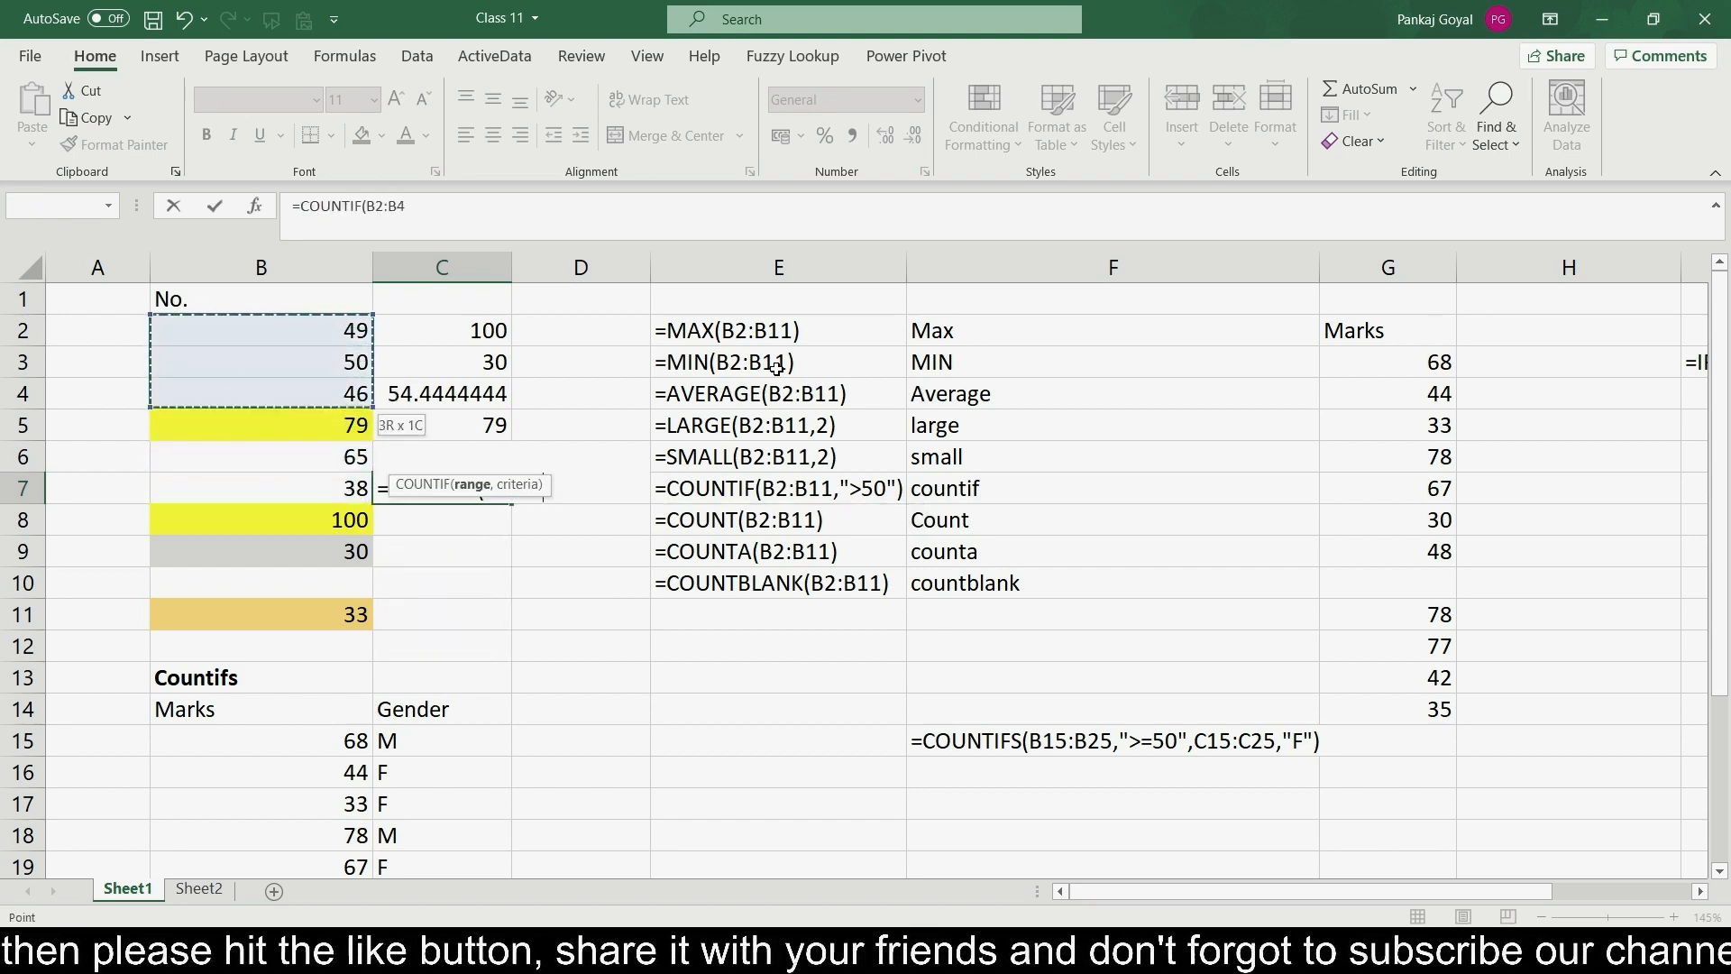
key(shift+Down)
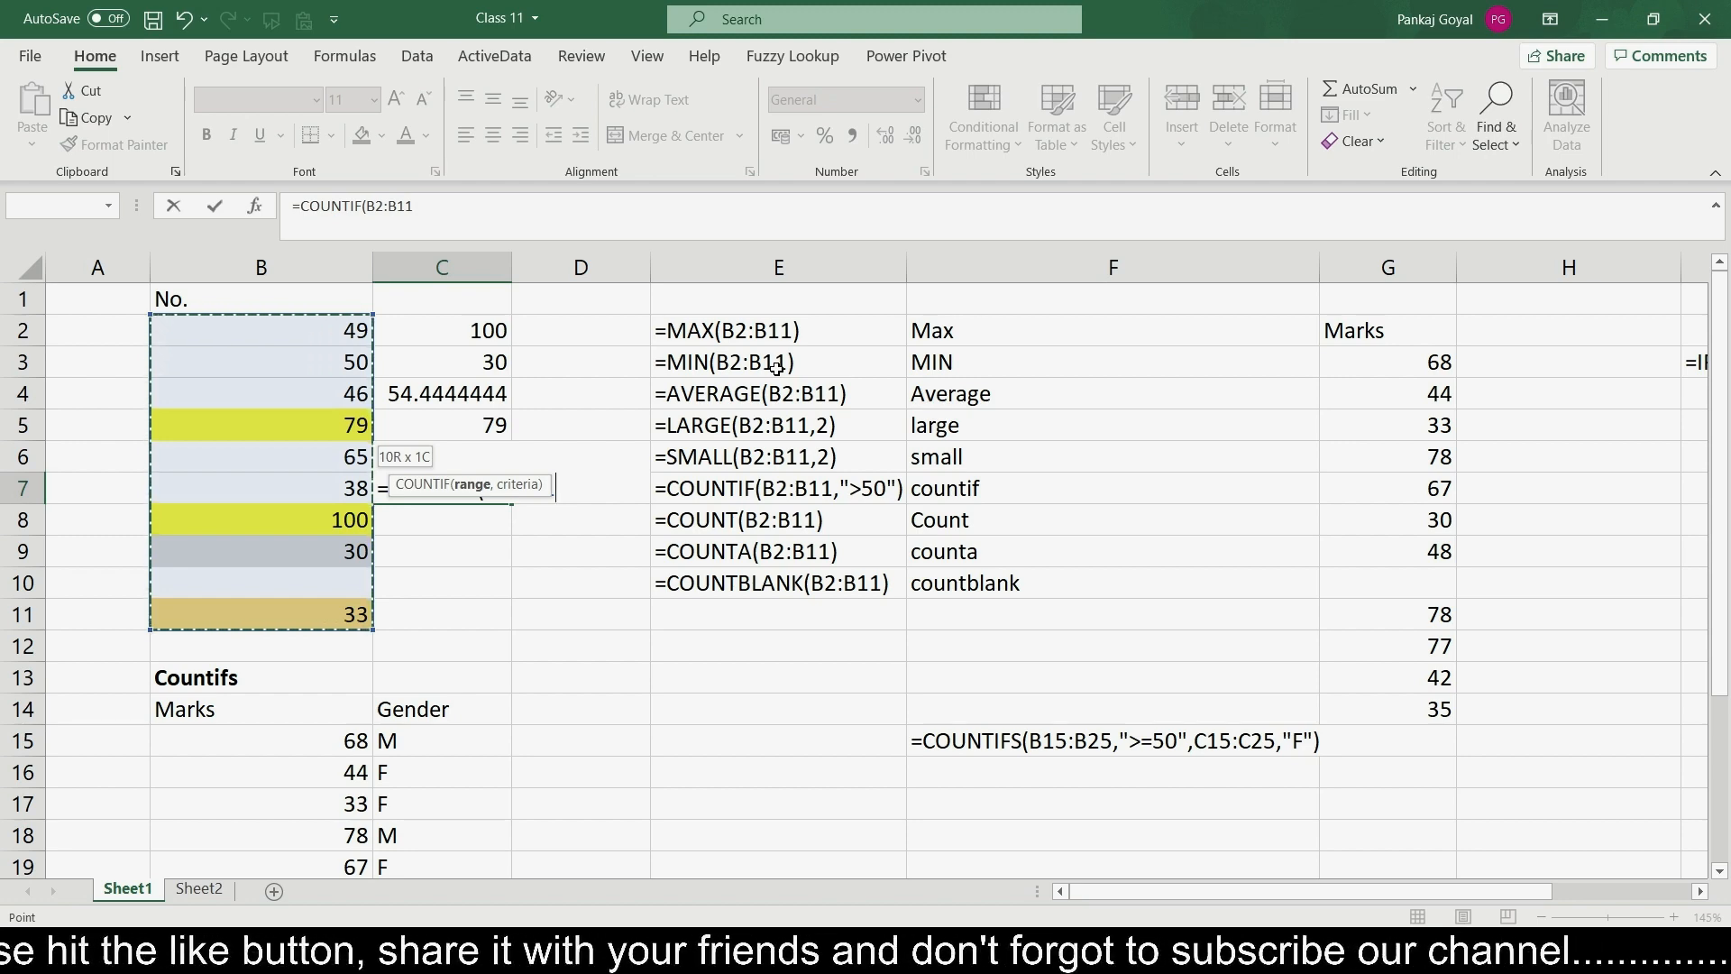
text(,)
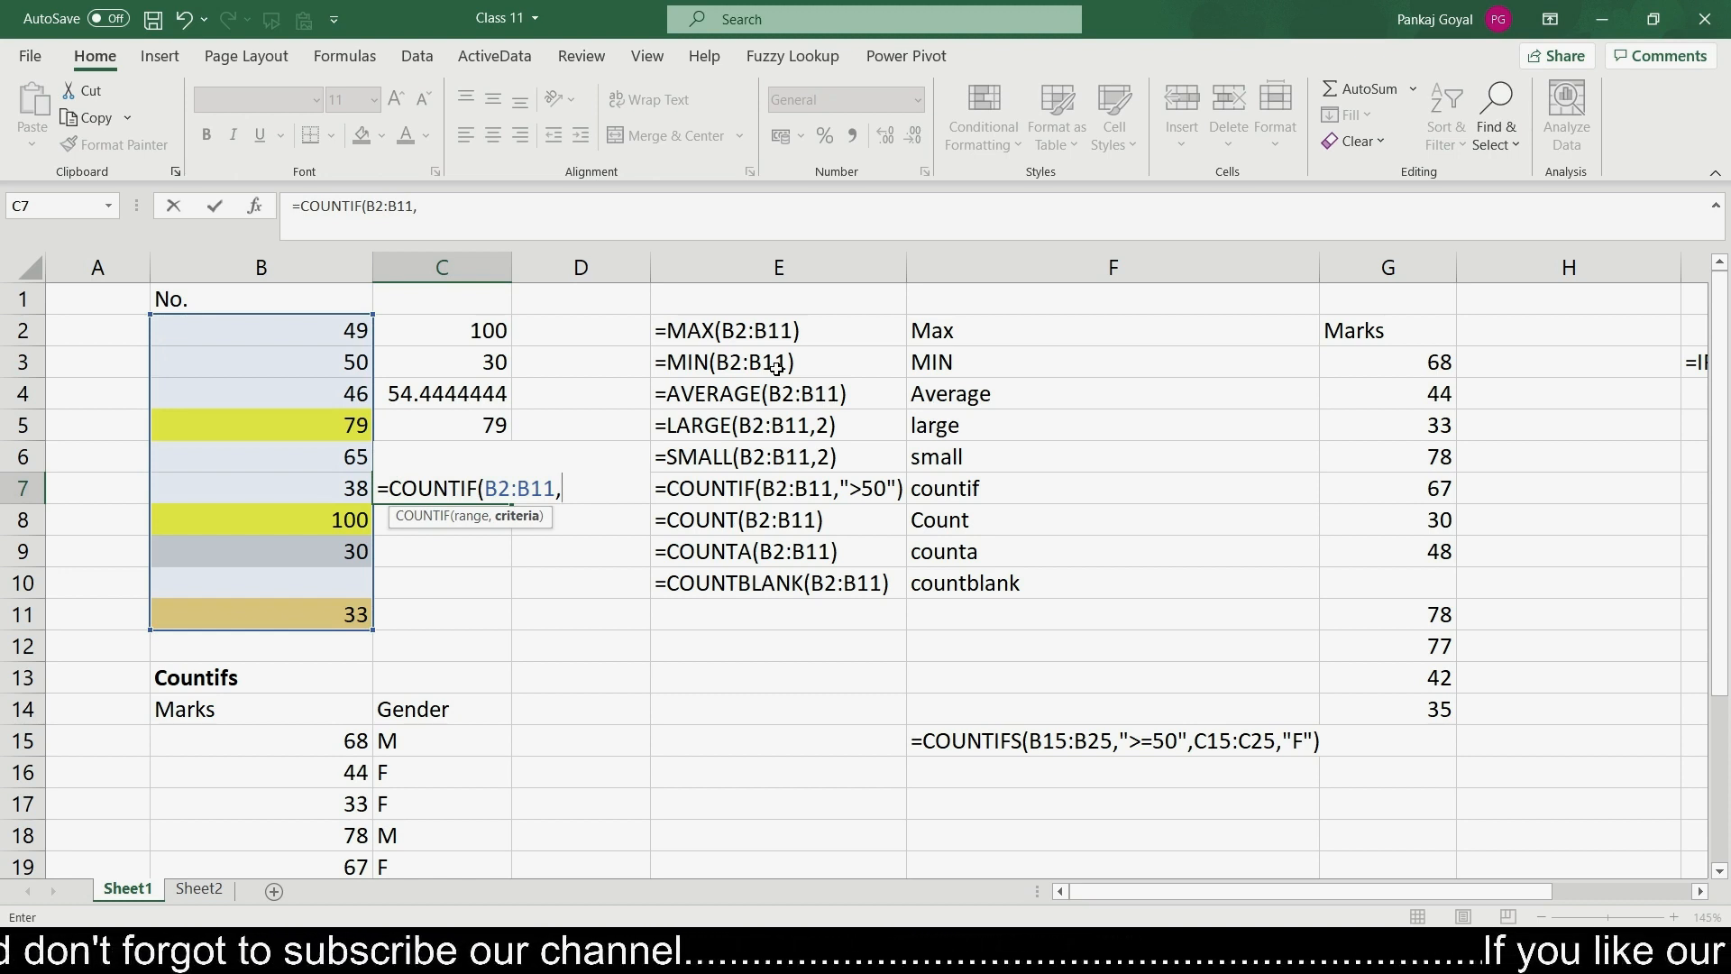
text(")
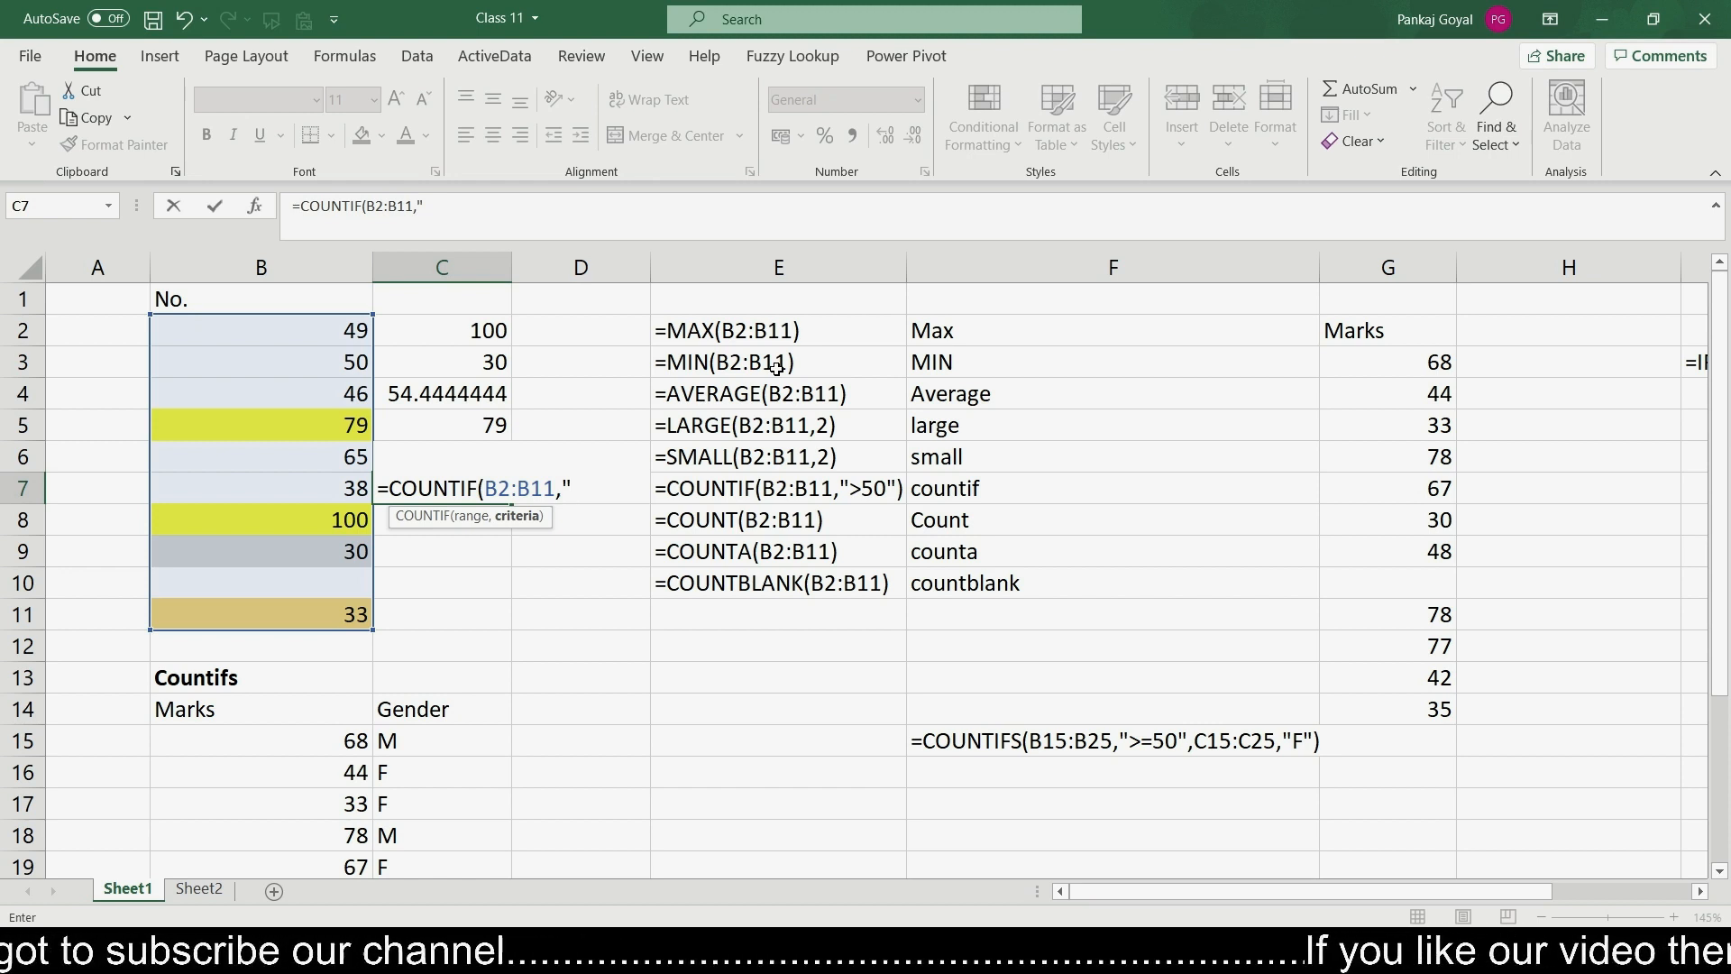
text(>50")
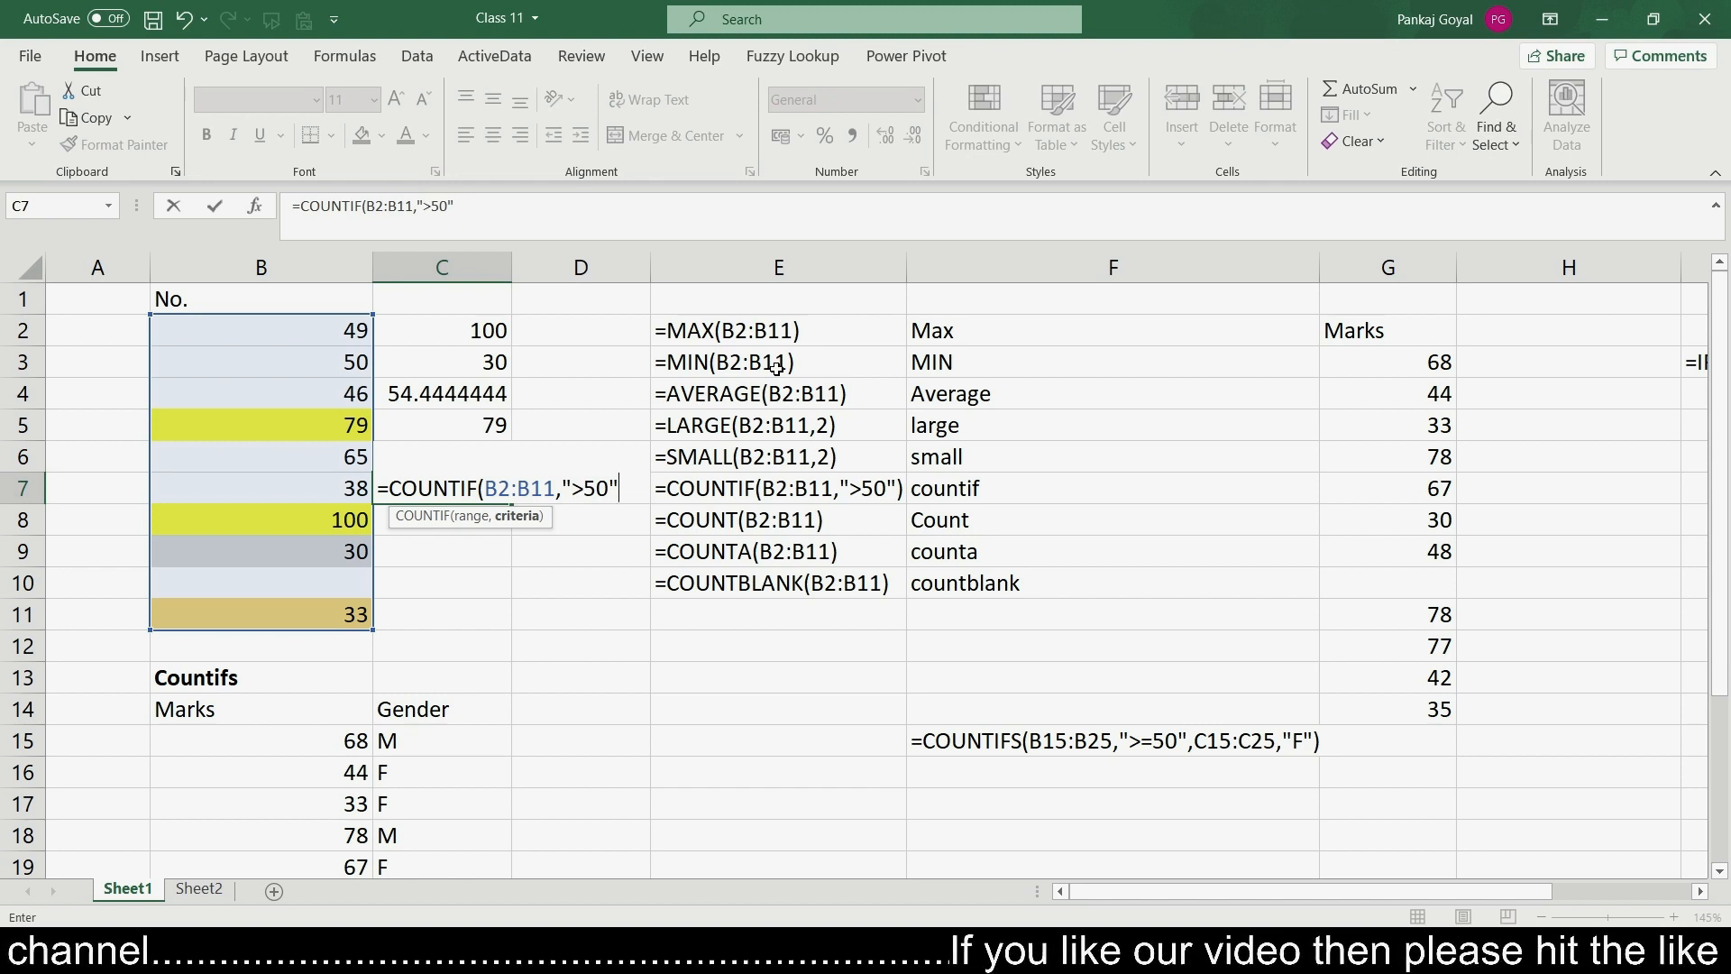
text())
key(Return)
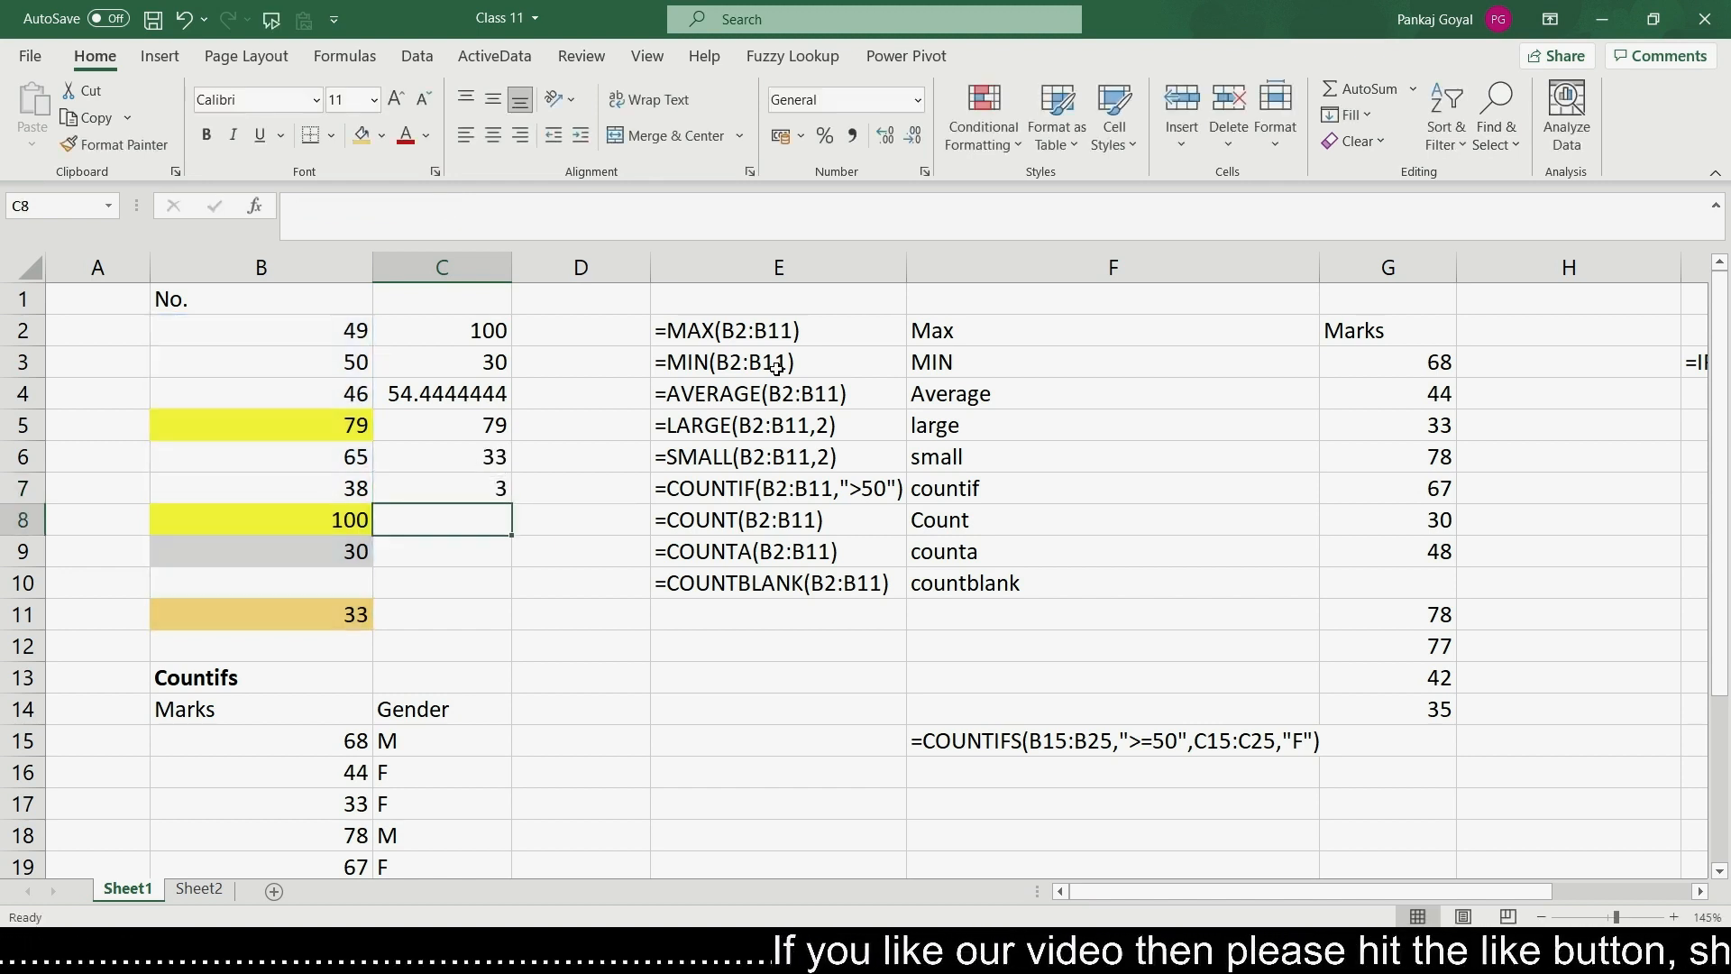
key(Up)
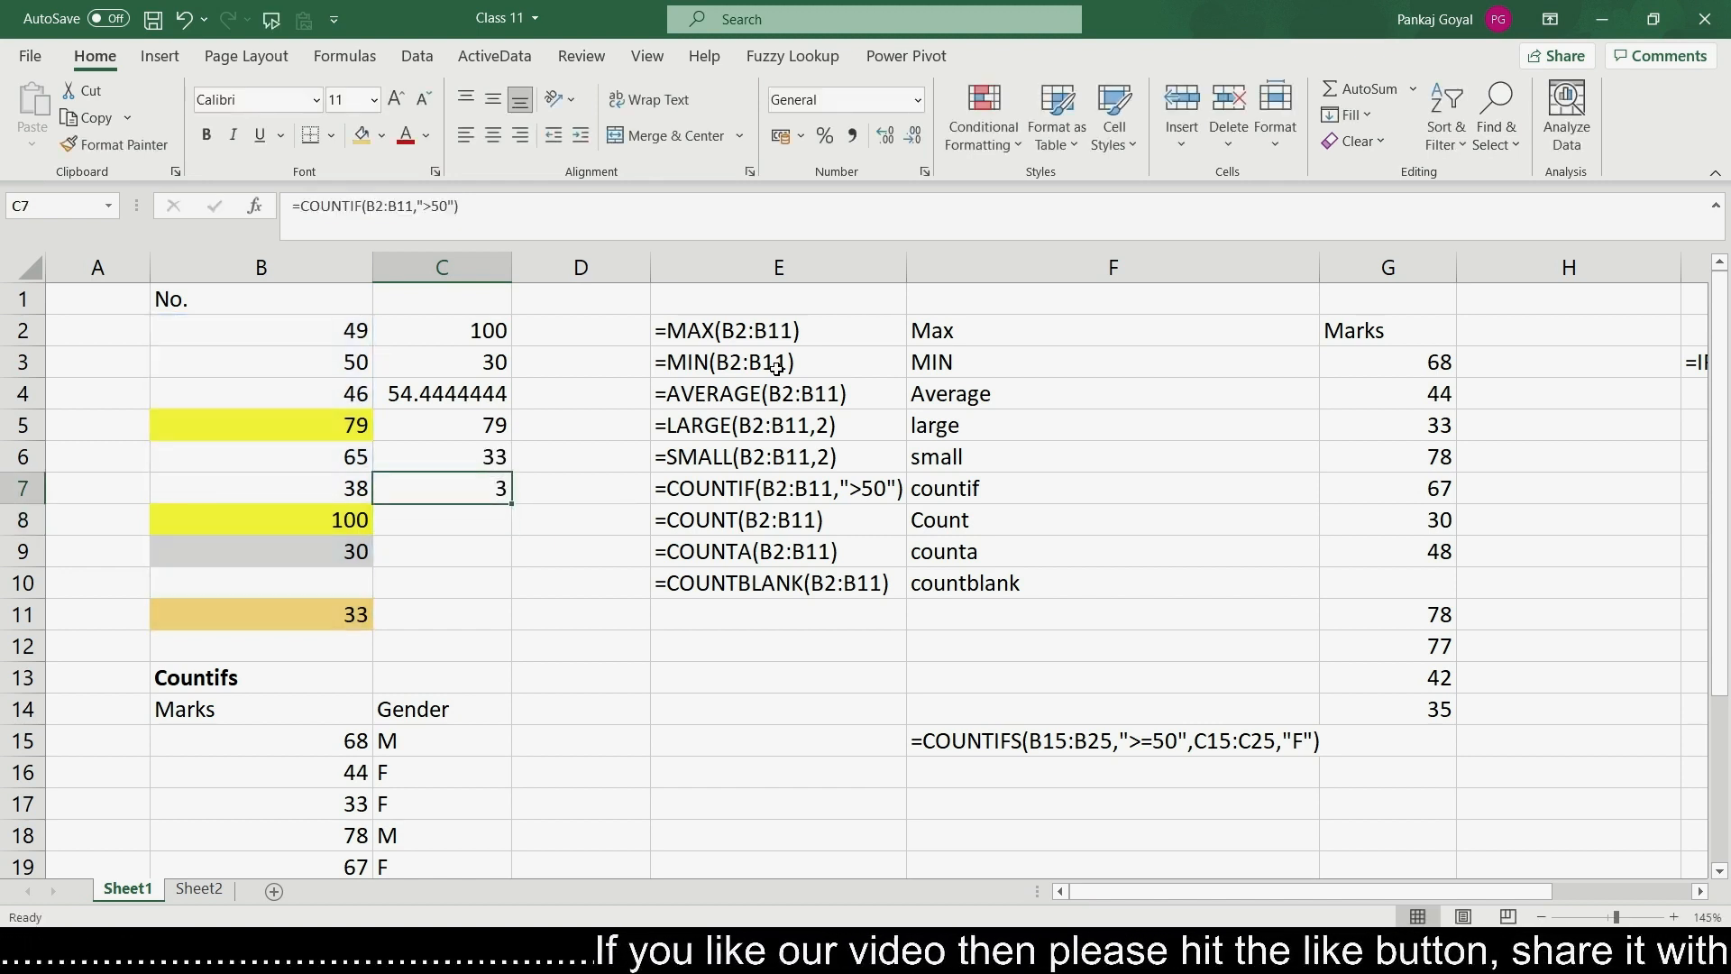
- Step through the numbers in column B to check which are greater than 50
key(Left)
key(Down)
key(Up)
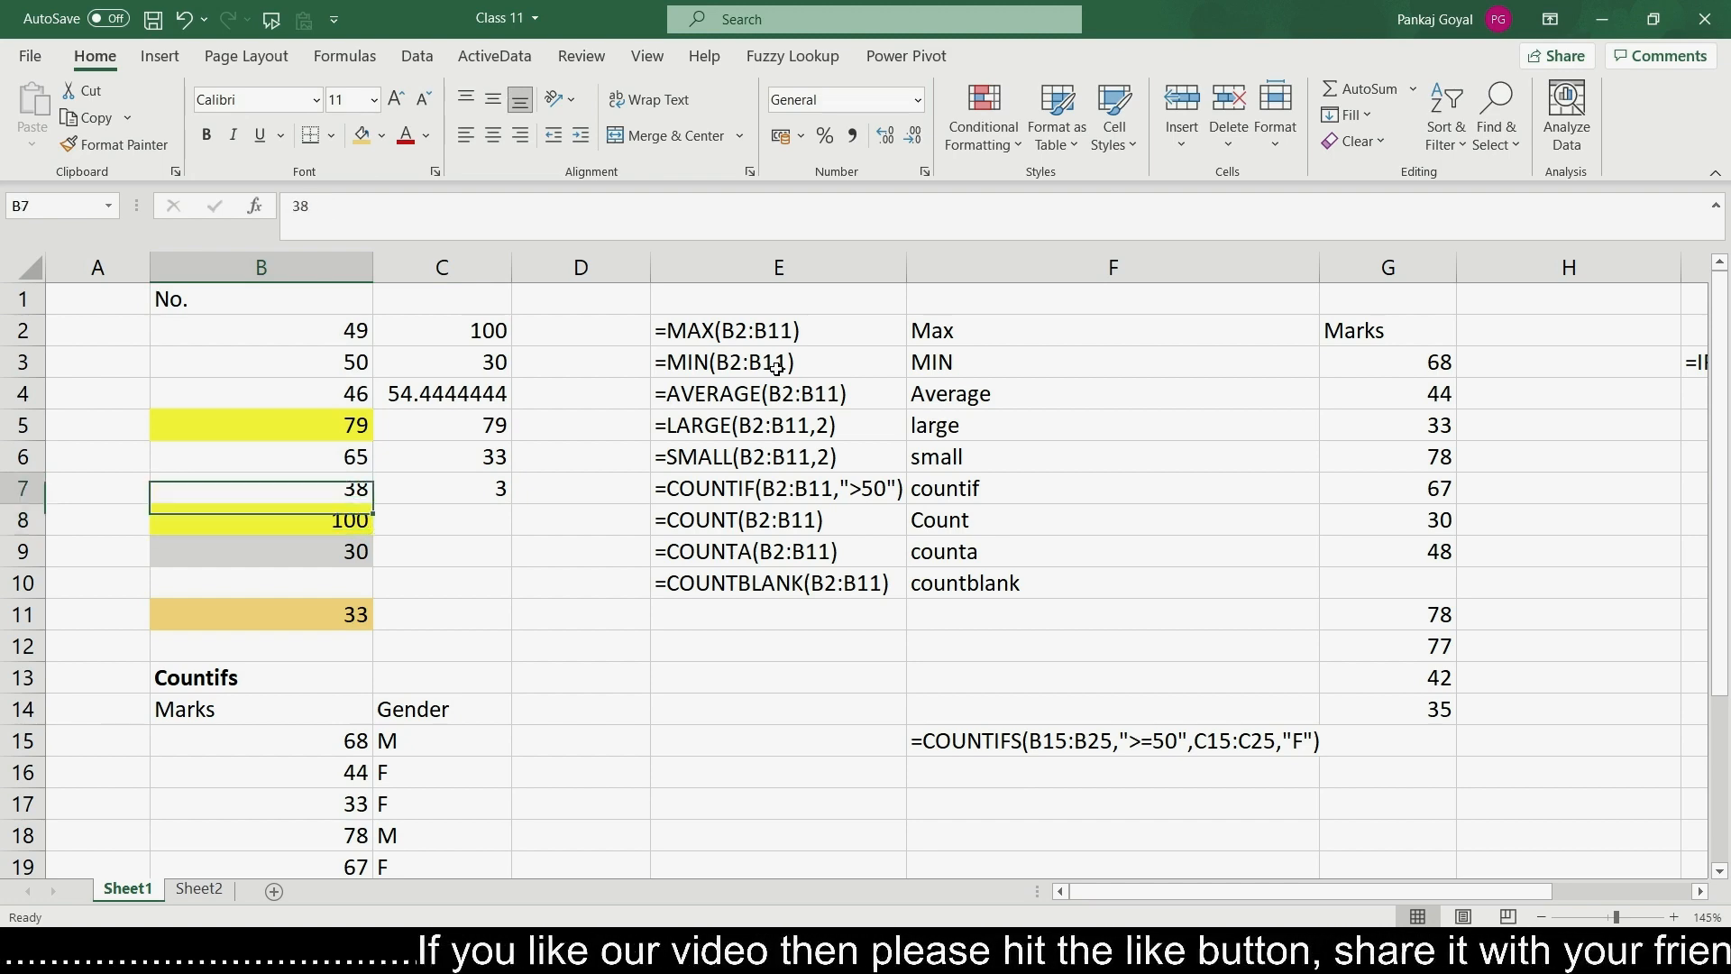
key(Up)
key(Up)
key(Up)
key(Down)
key(Down)
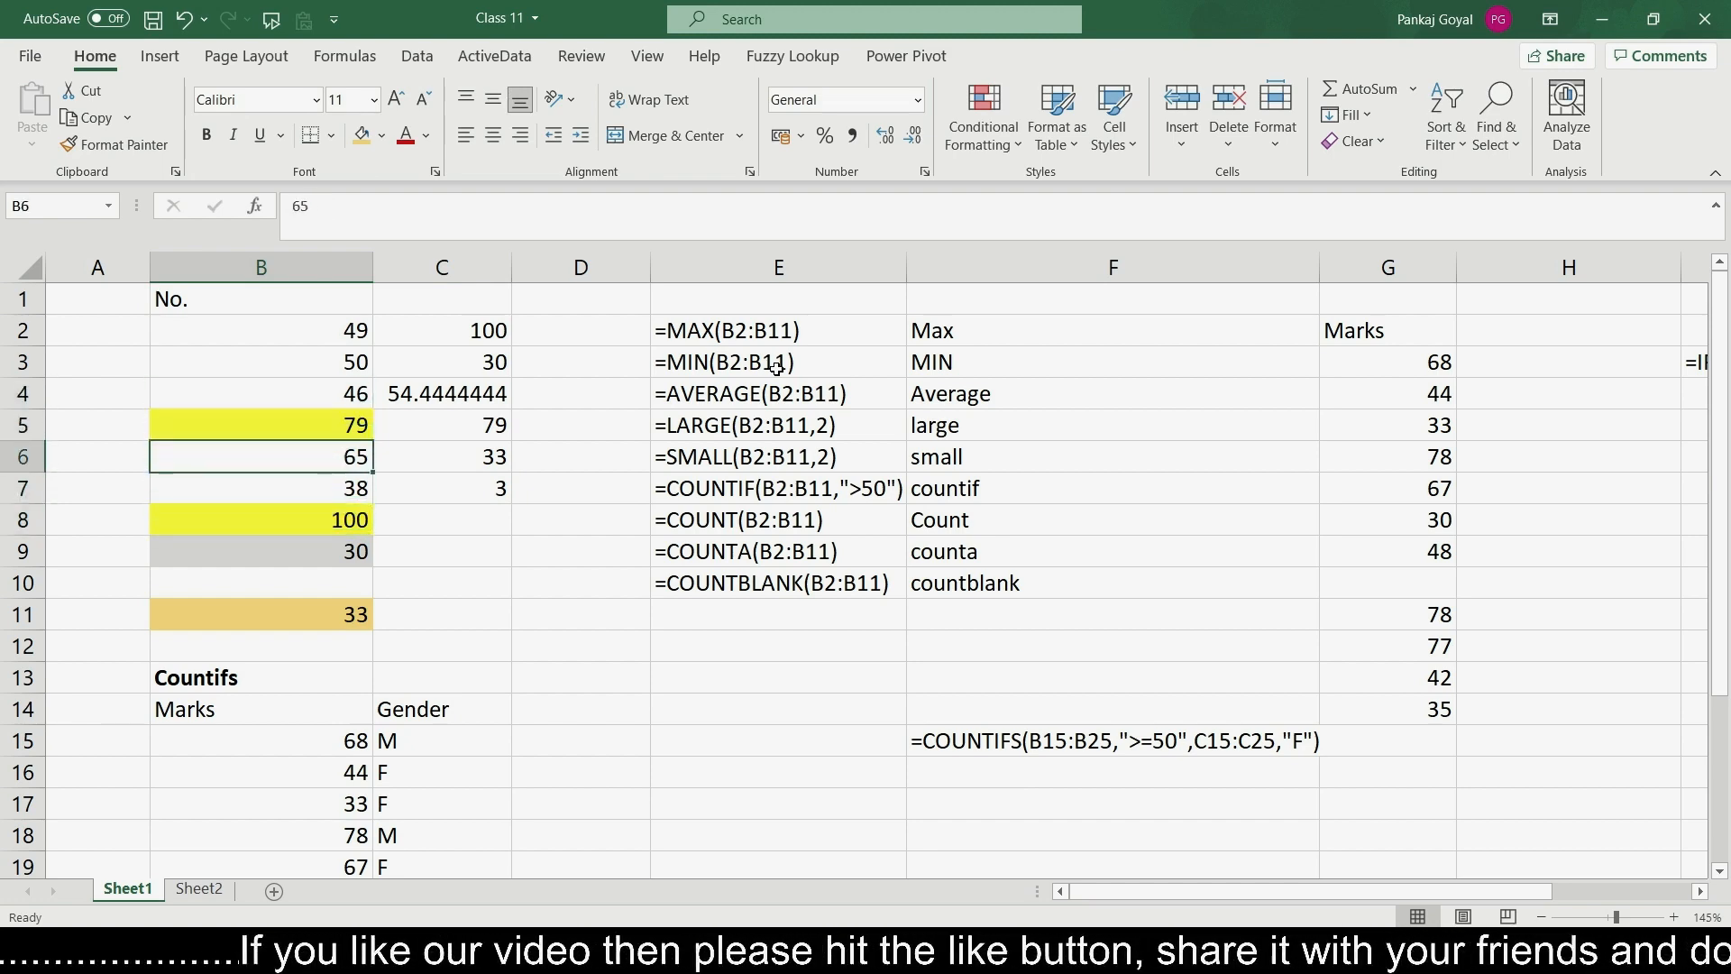
- Fill cell B6 with the orange highlight colour and select the numbers in B2:B11
click(361, 135)
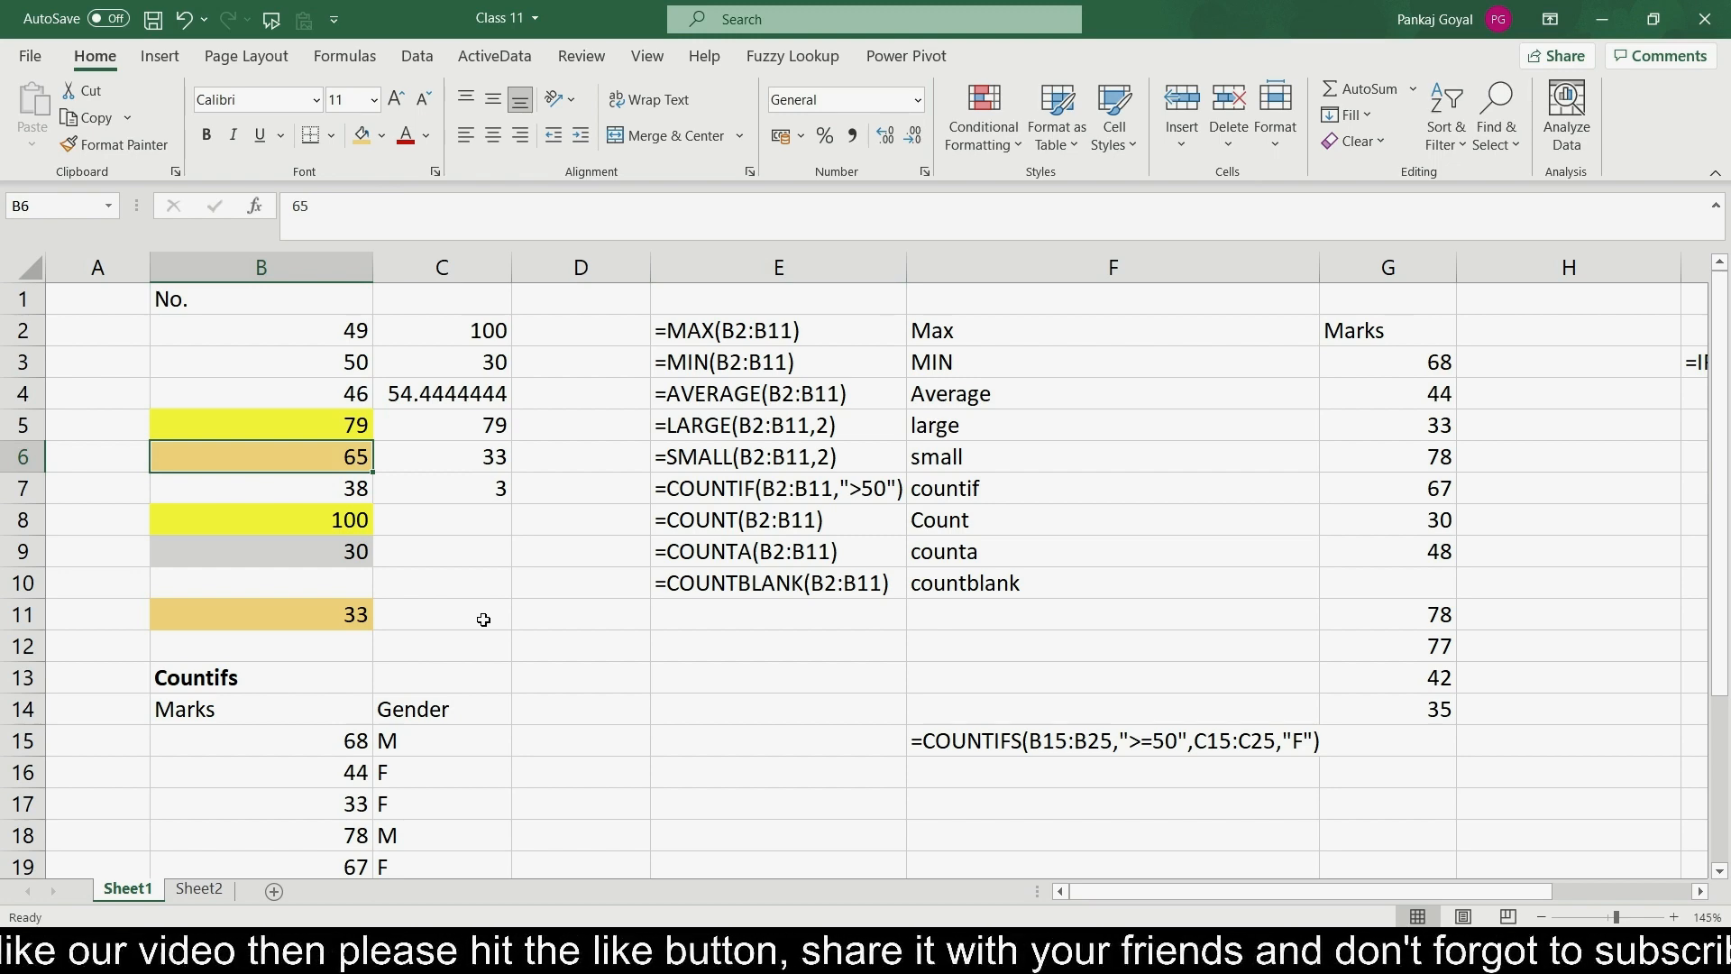
mouse_move(335, 331)
mouse_down()
mouse_move(310, 587)
mouse_move(355, 615)
mouse_up()
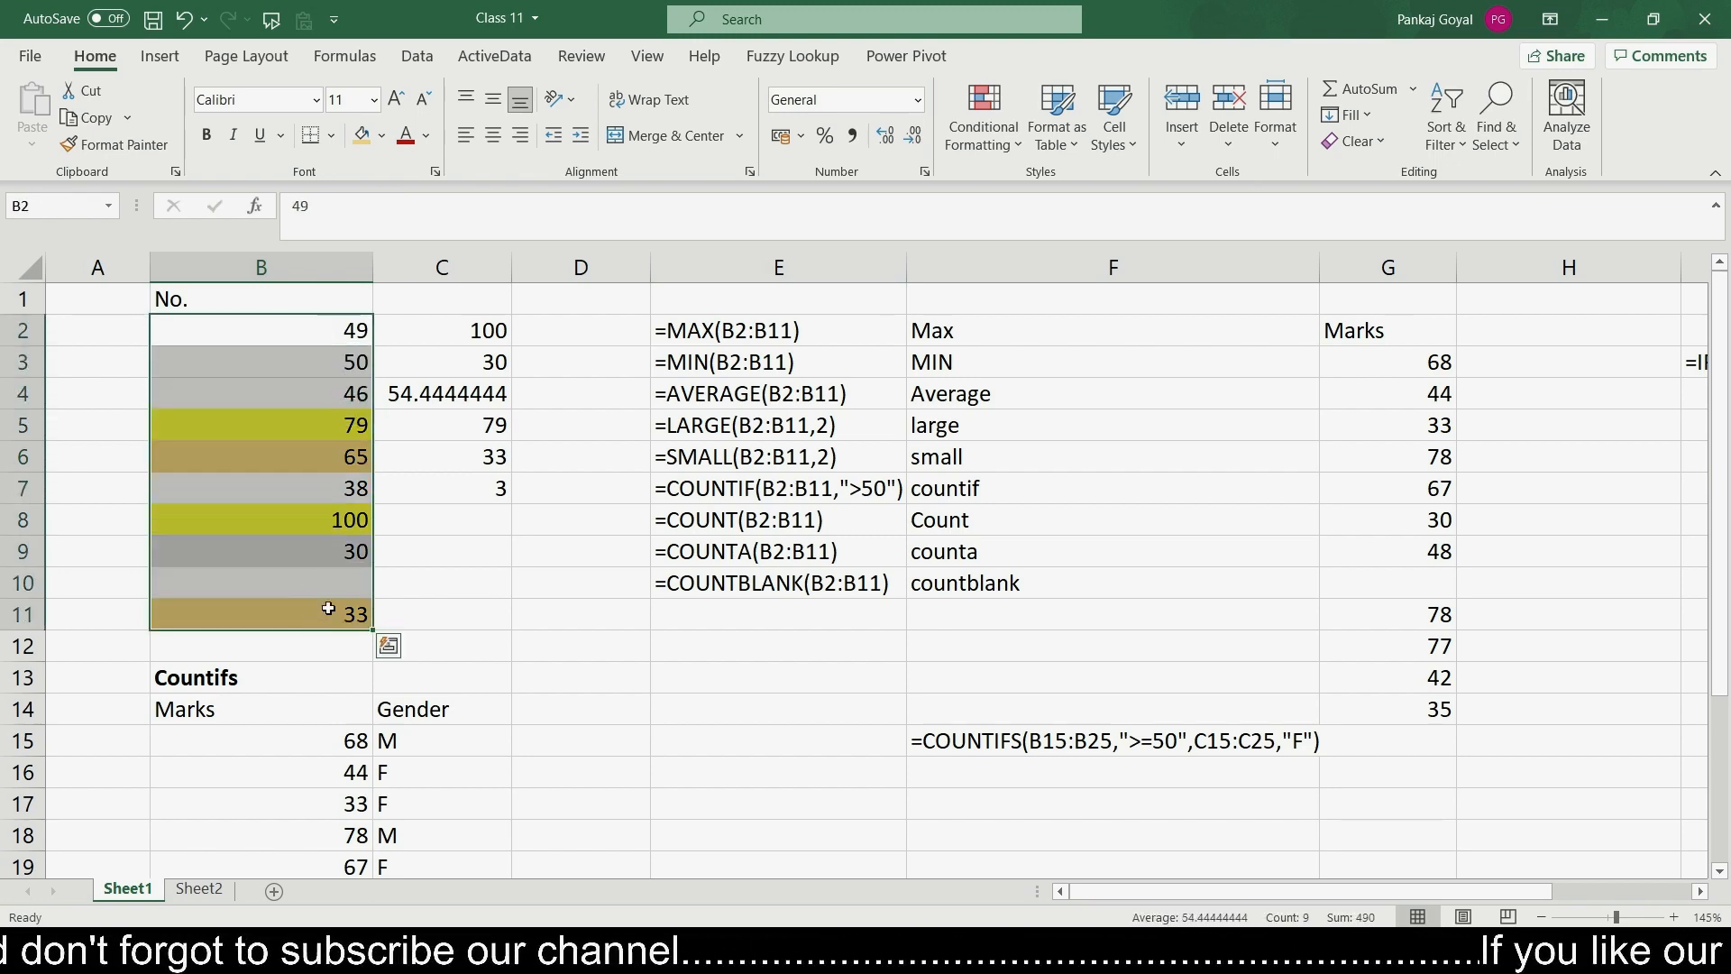
- Enter =COUNT(B2:B11) in cell C8 to count the cells containing numbers
click(466, 520)
text(=c)
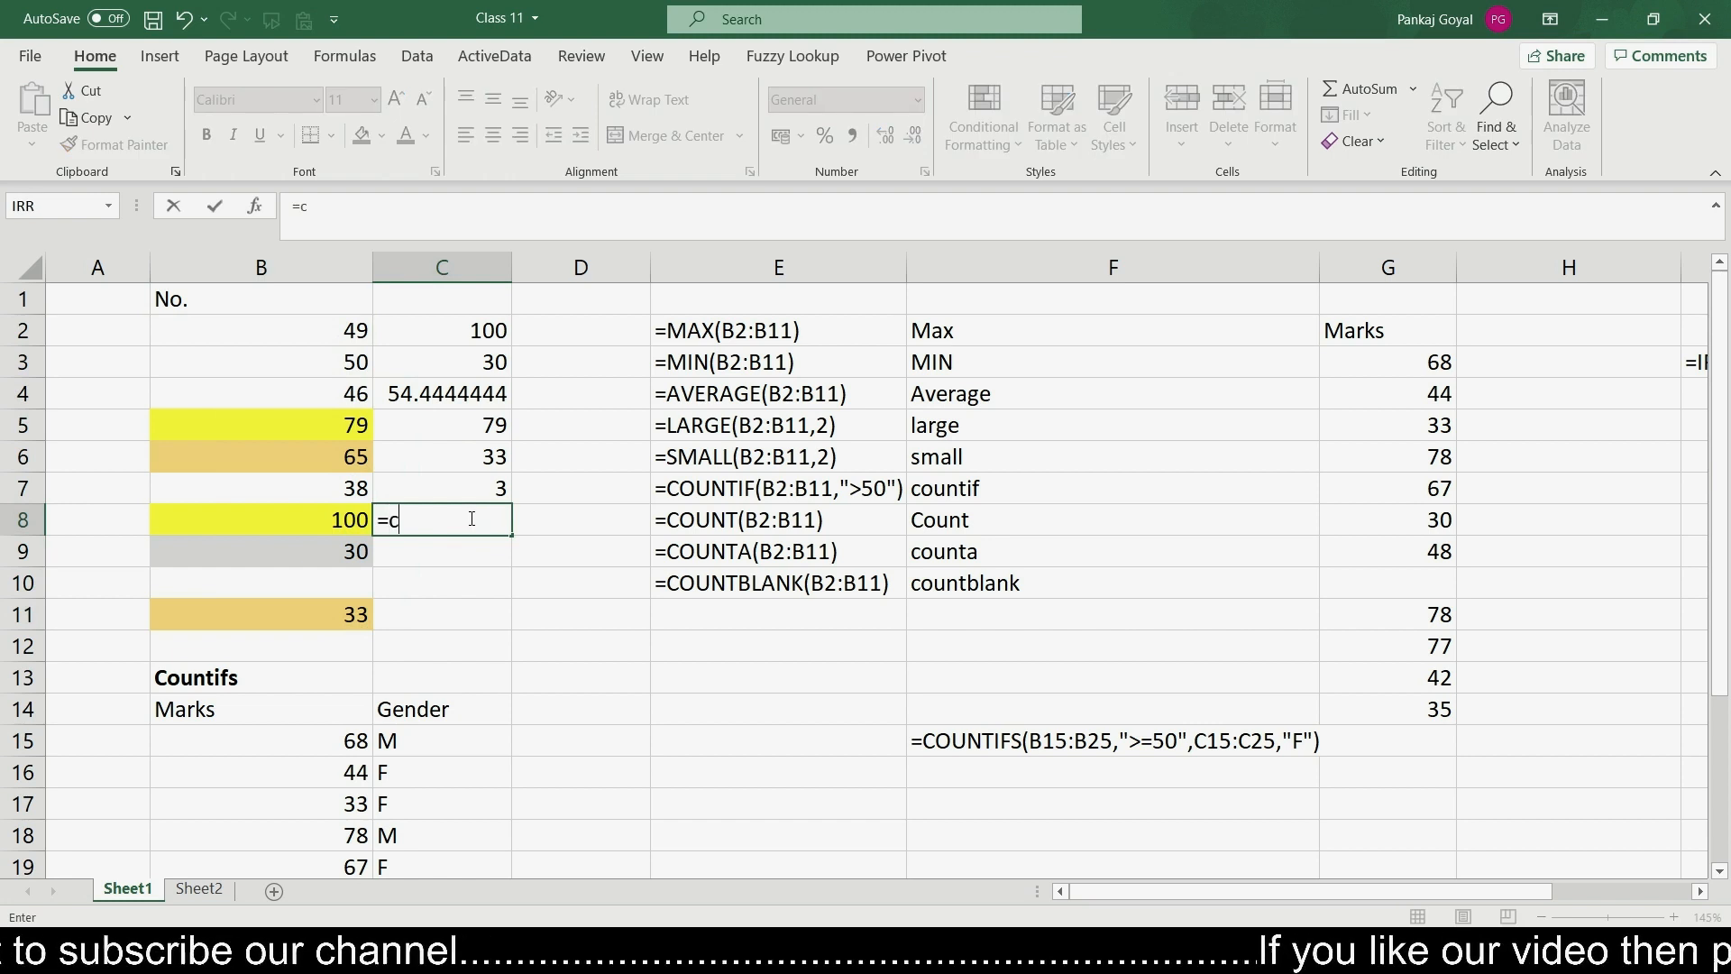
text(ount)
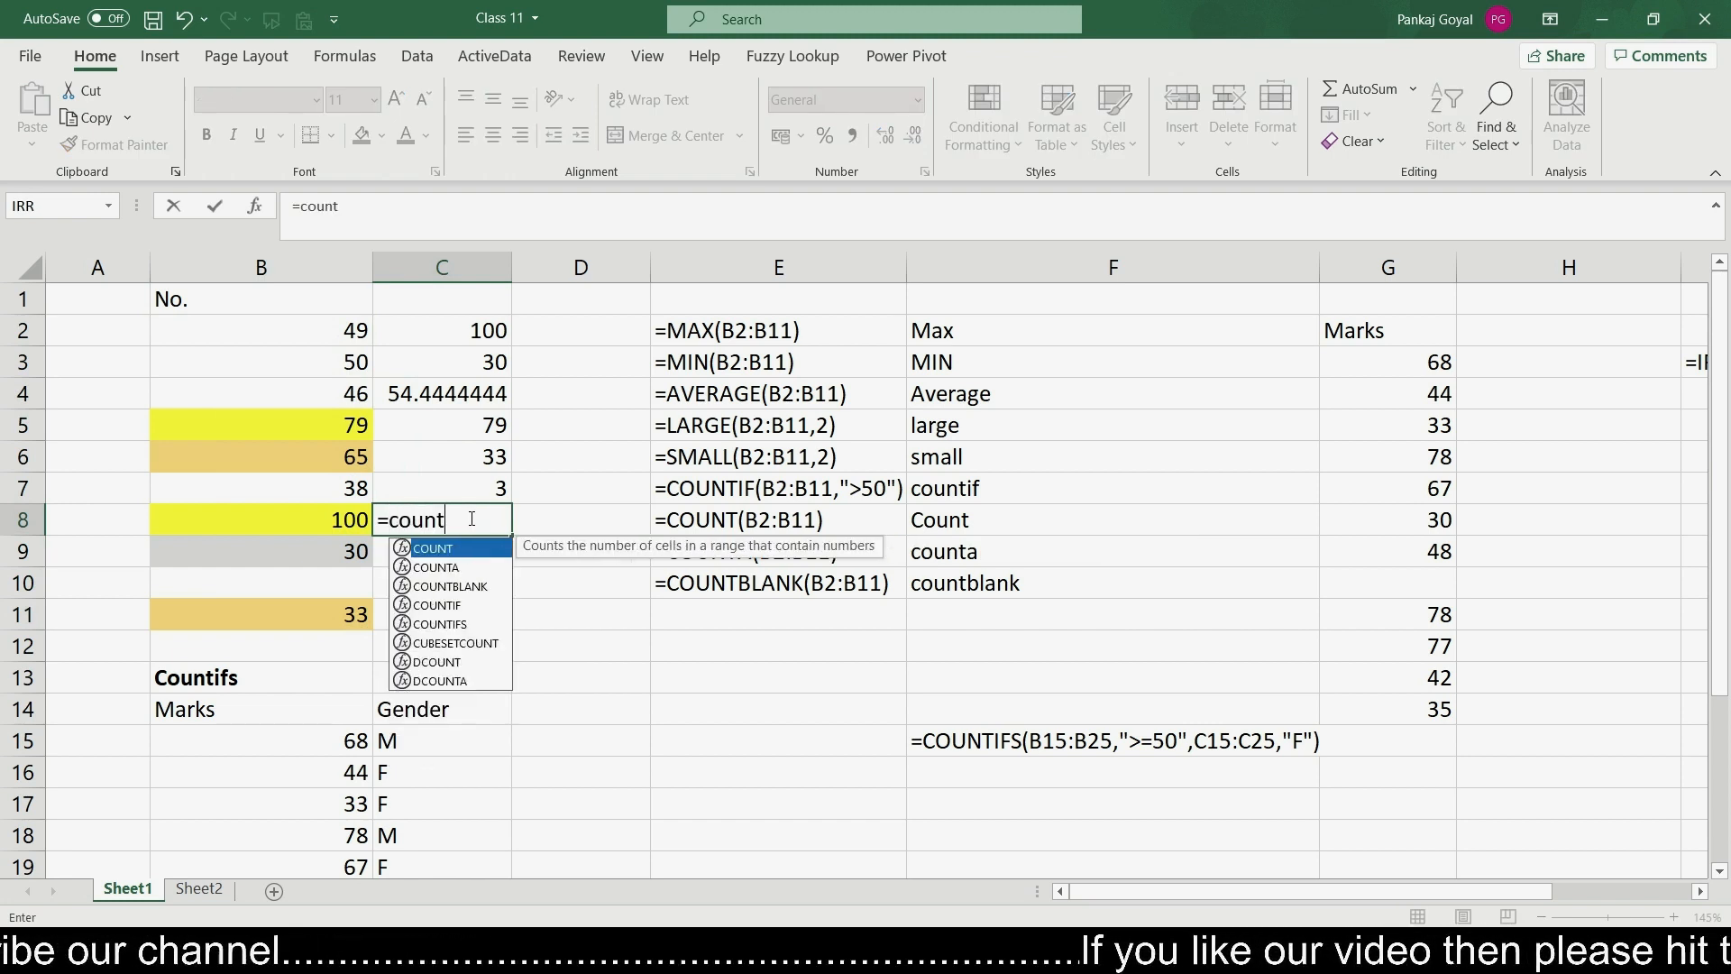
key(Tab)
key(Left)
key(Up)
key(Up)
key(Up)
key(Up)
key(Up)
key(Up)
key(shift+Down)
key(shift+Down)
key(shift+Down)
key(shift+Down)
key(shift+Down)
key(shift+Down)
key(shift+Down)
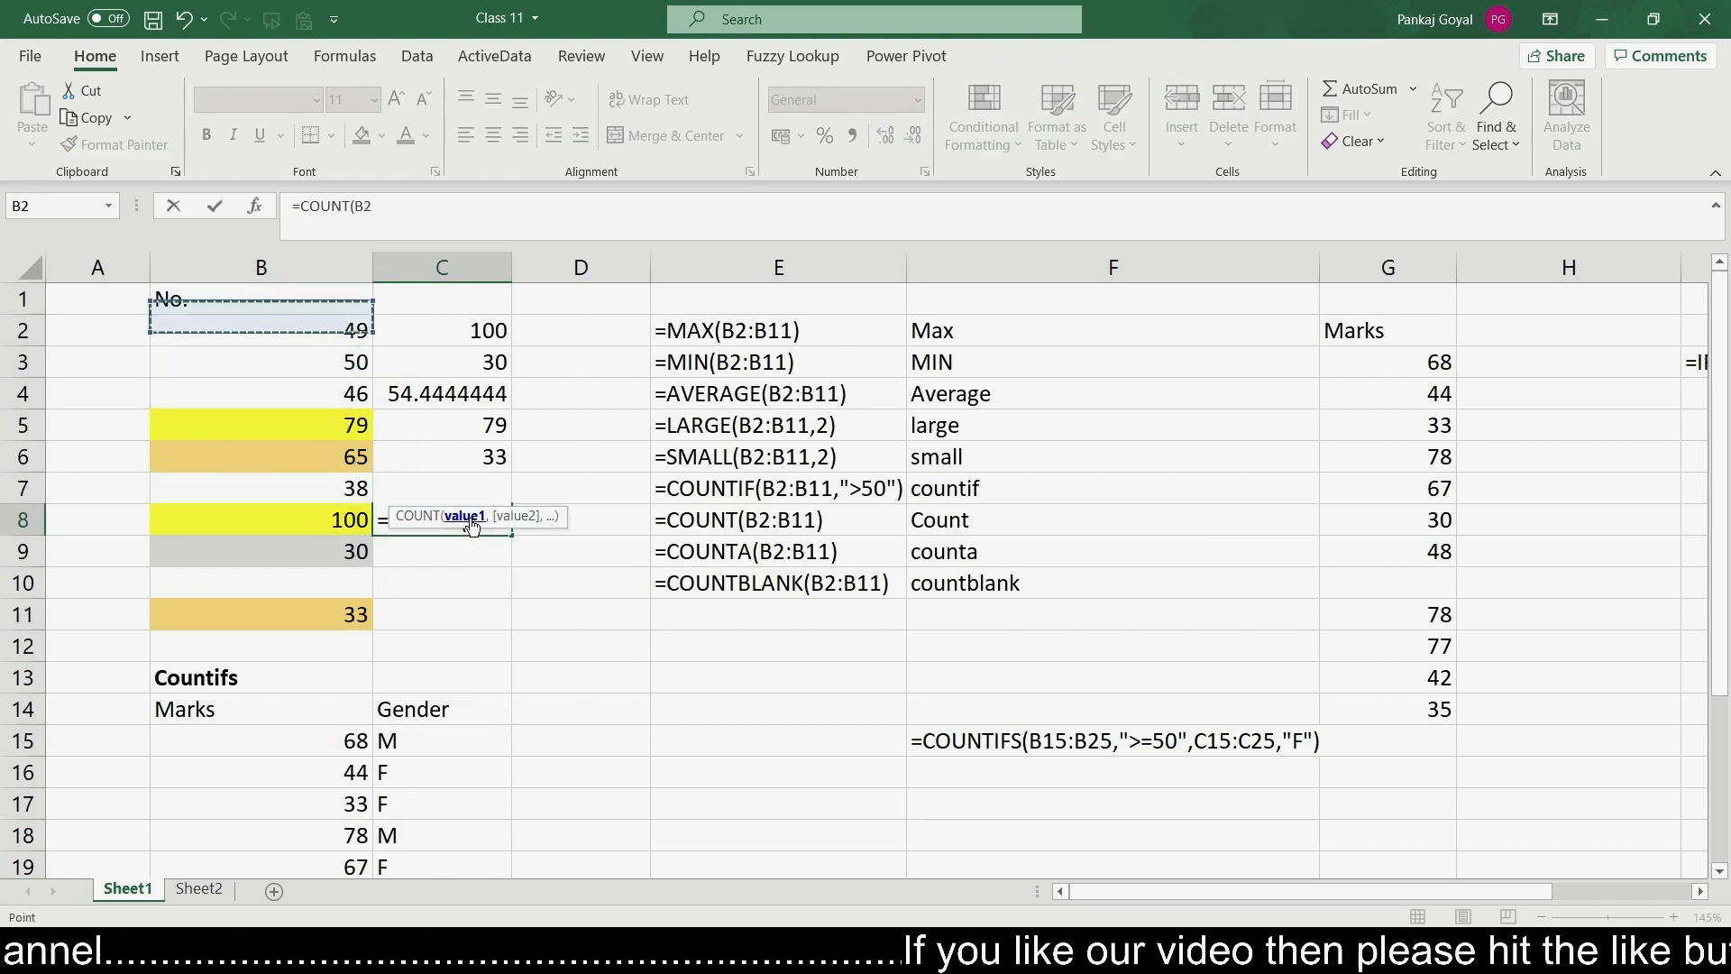
key(shift+Down)
key(shift+Down)
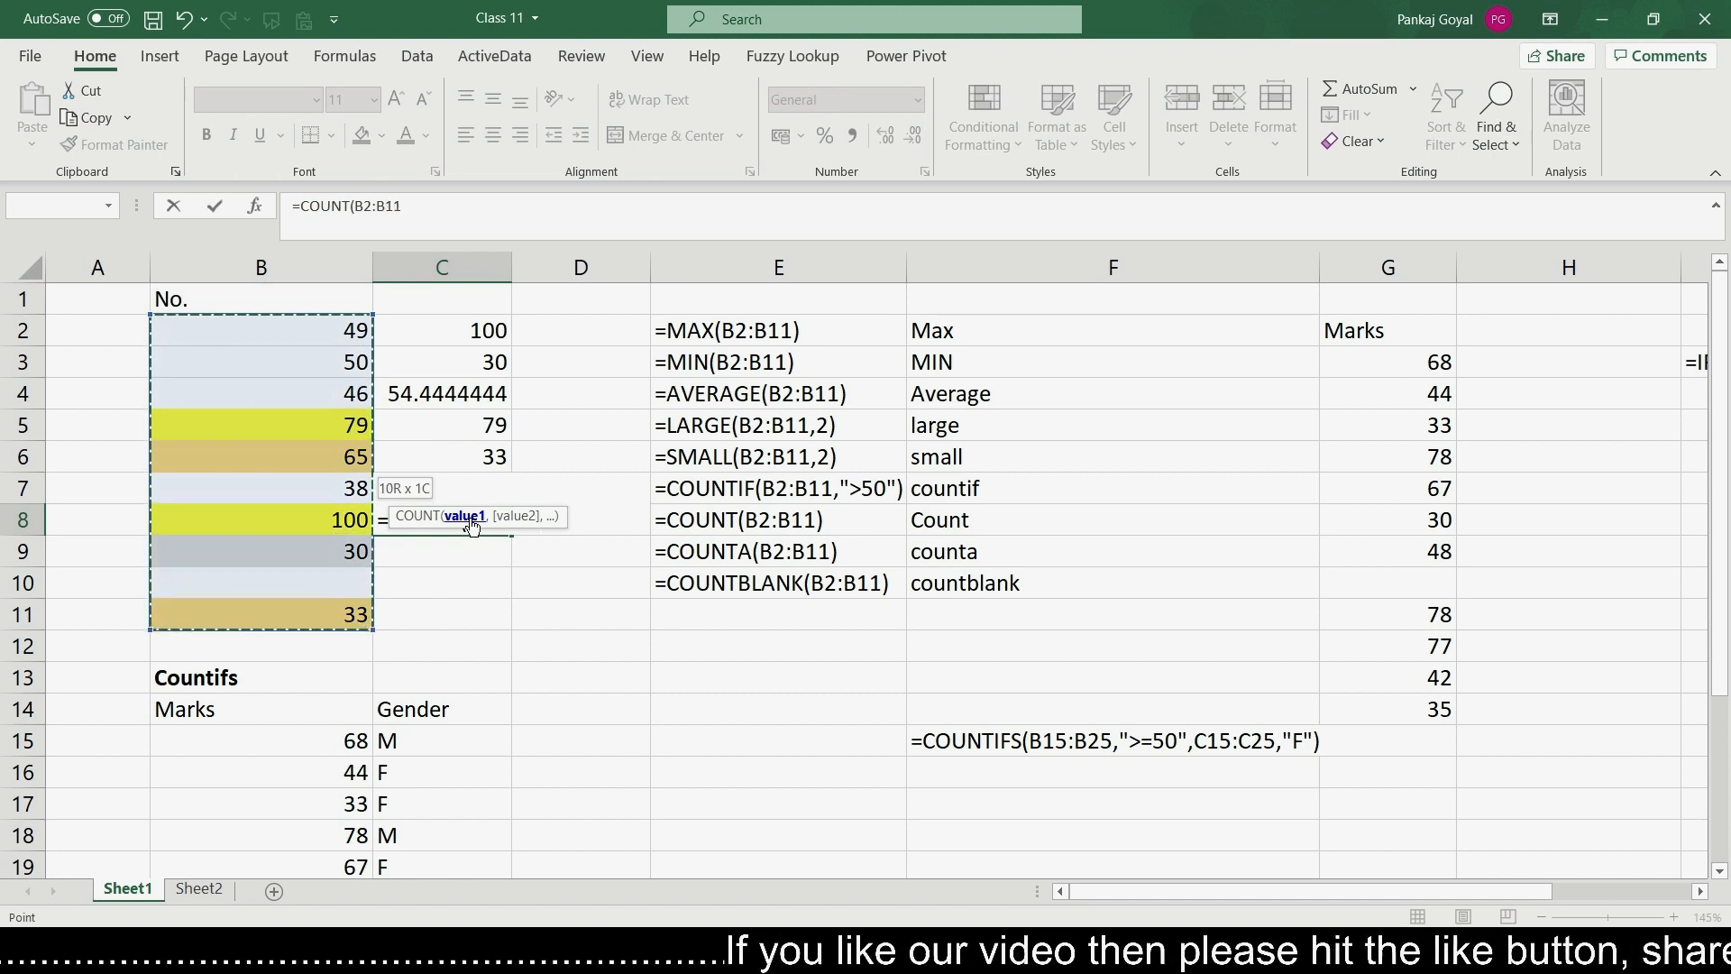
text())
key(Return)
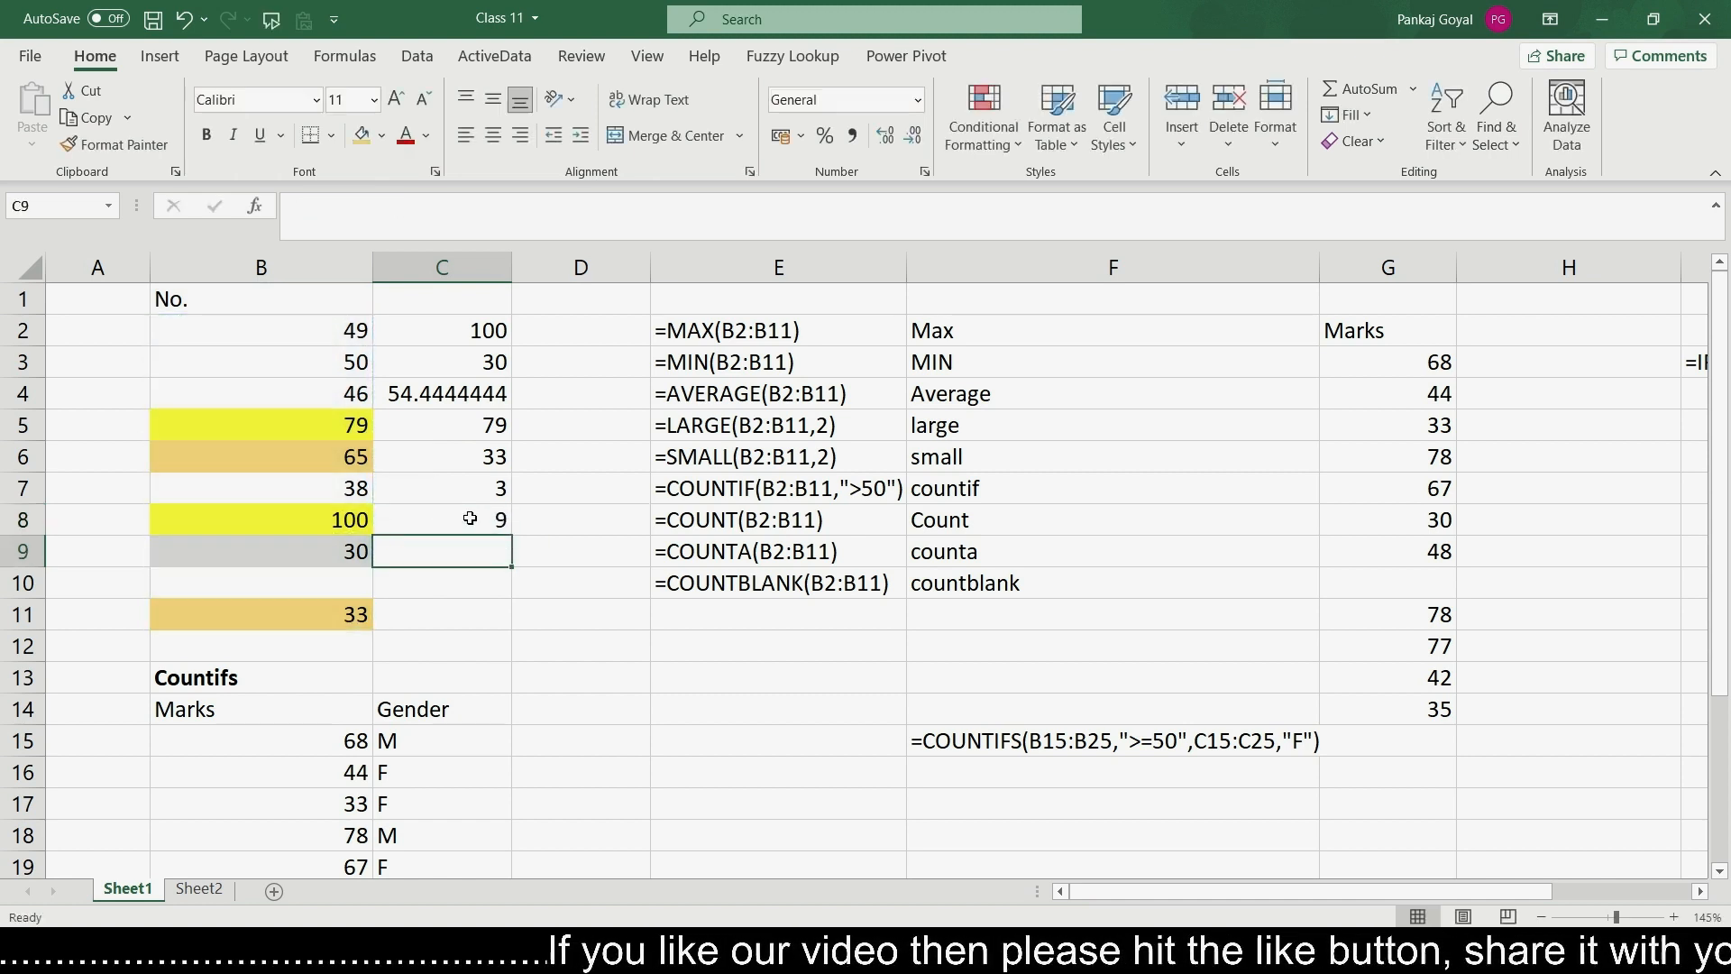
- Start a serial number column by entering 1 in cell A2 and =A2+1 in cell A3
key(Up)
key(Left)
key(Left)
key(Up)
key(Up)
key(Up)
key(Up)
key(Up)
key(Up)
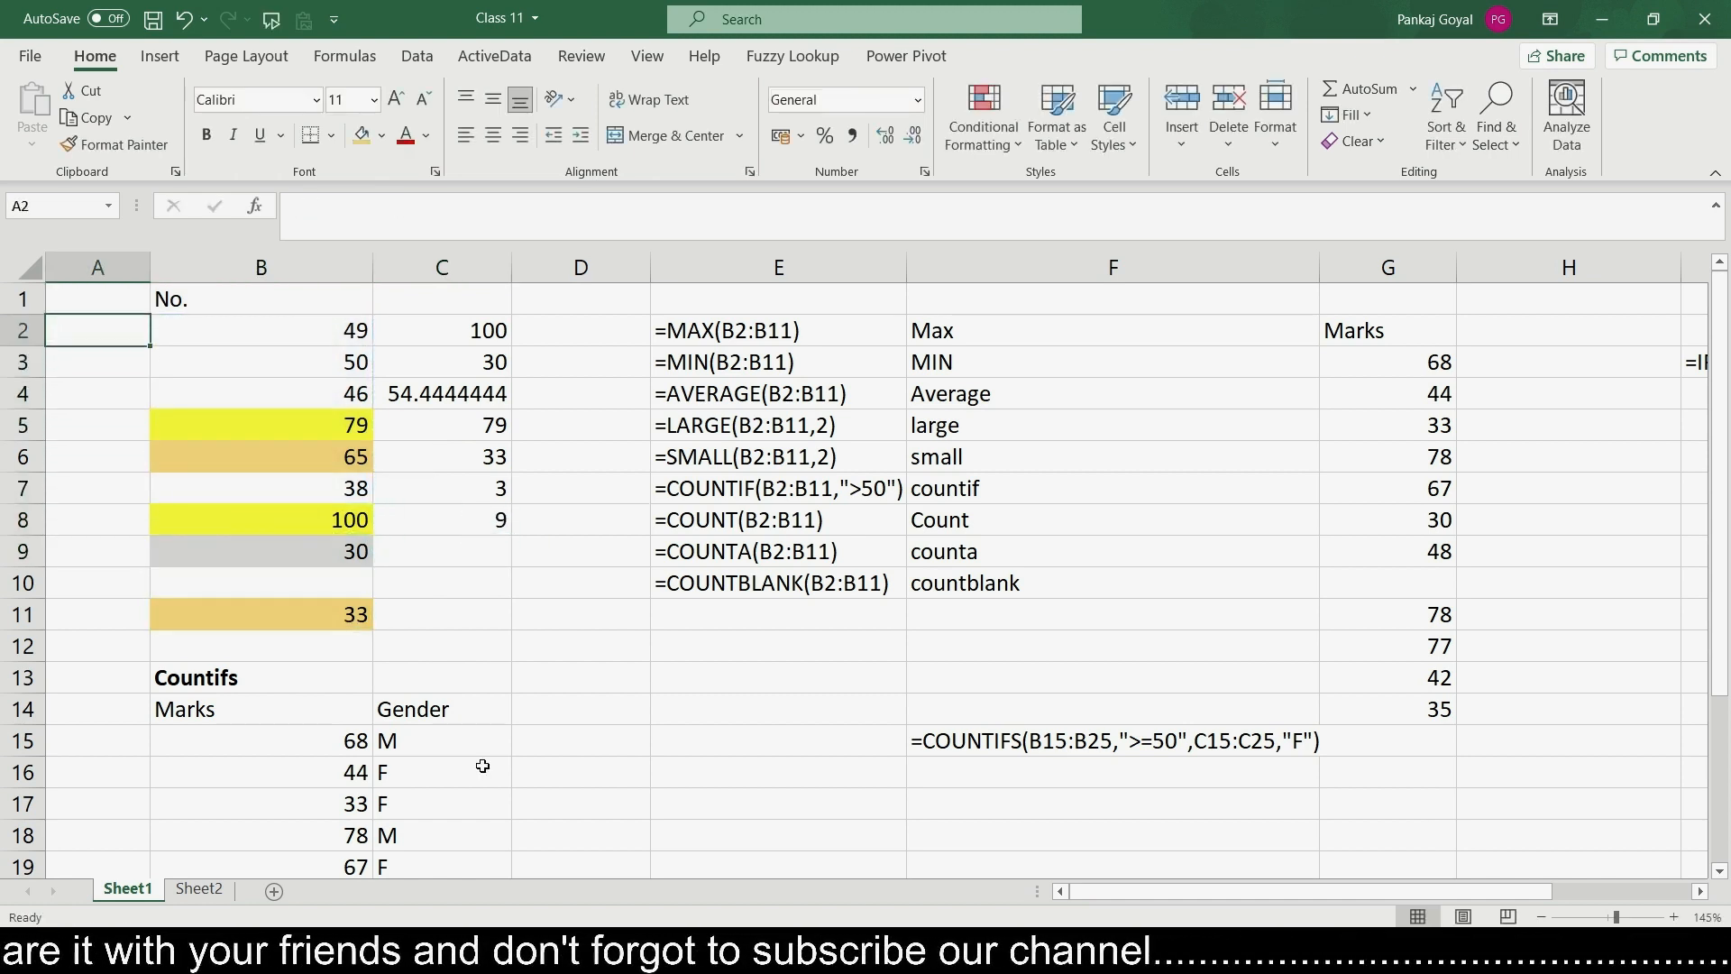
text(1)
key(Return)
text(=)
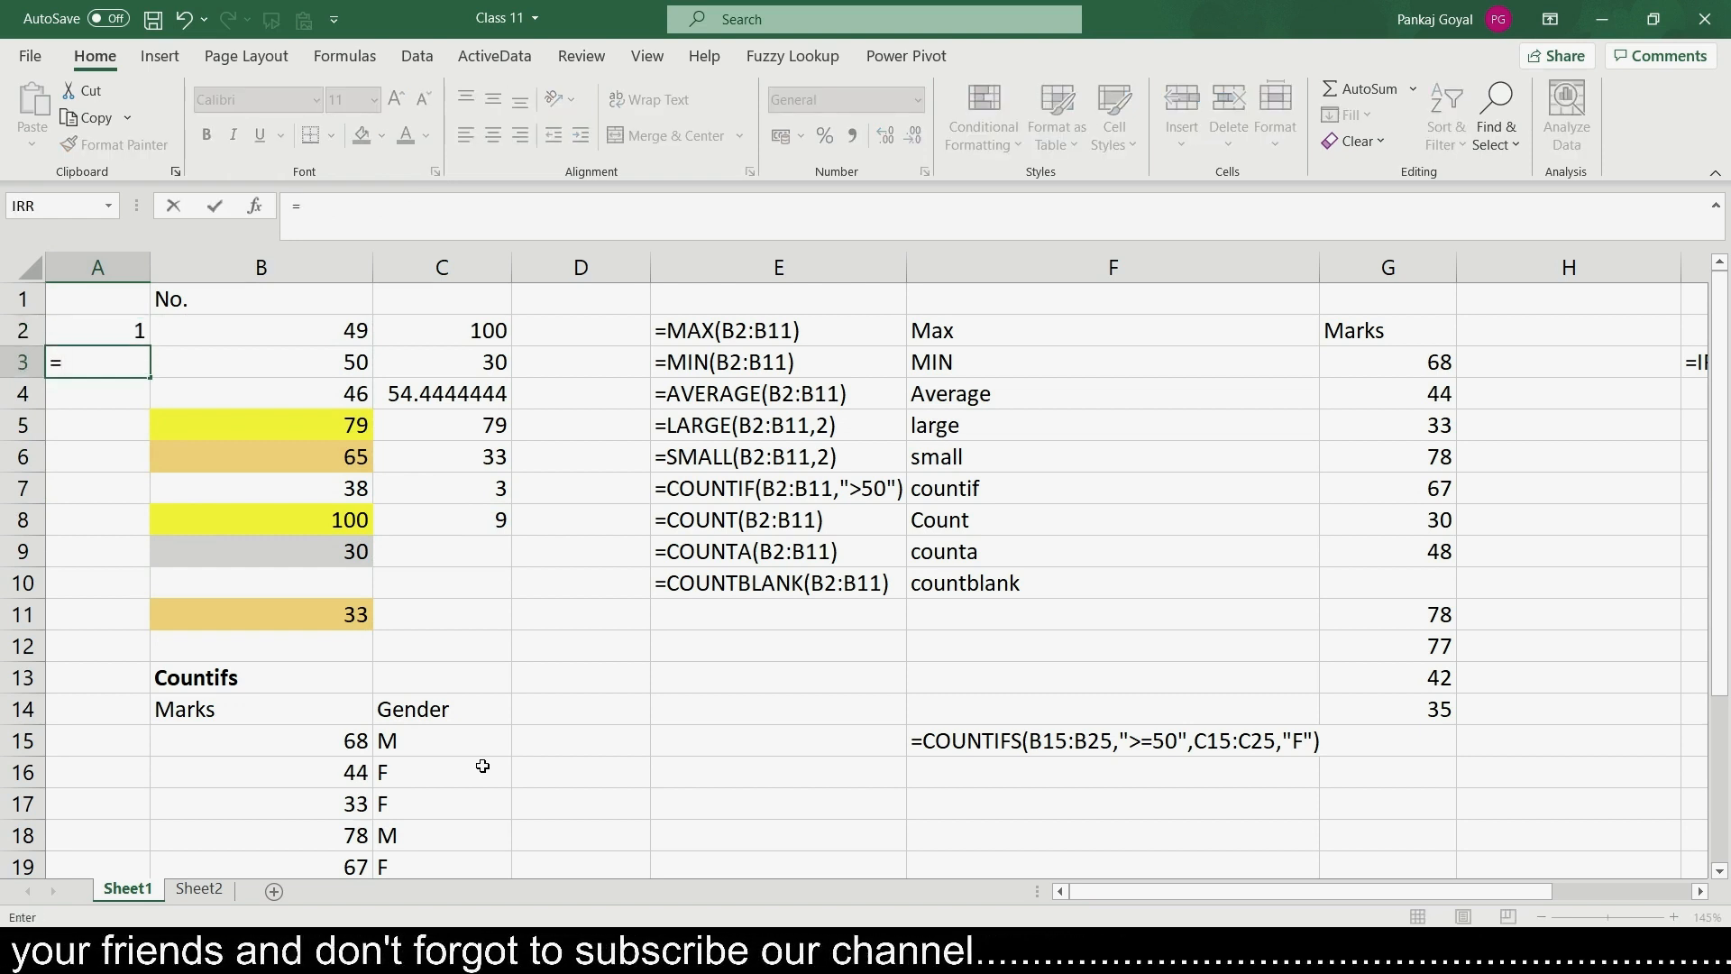
key(Up)
text(+1)
key(Return)
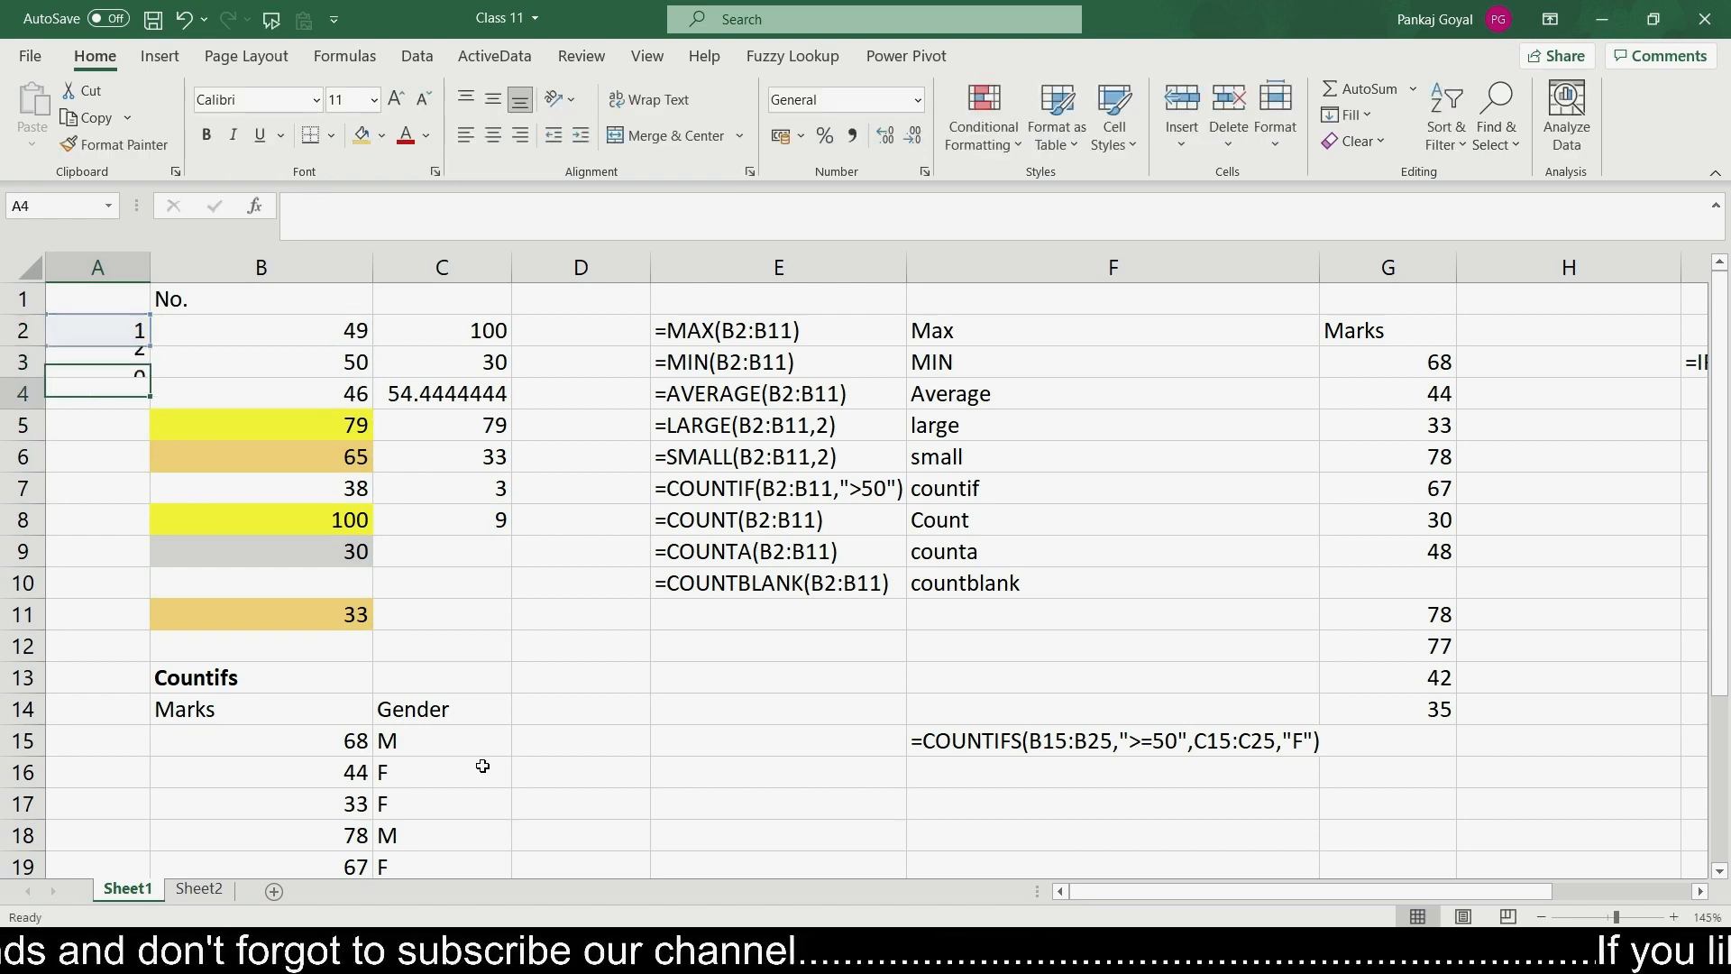
- Fill the A3 formula down to A11 to number the rows 1 to 10
click(132, 365)
drag(151, 373, 135, 622)
click(567, 681)
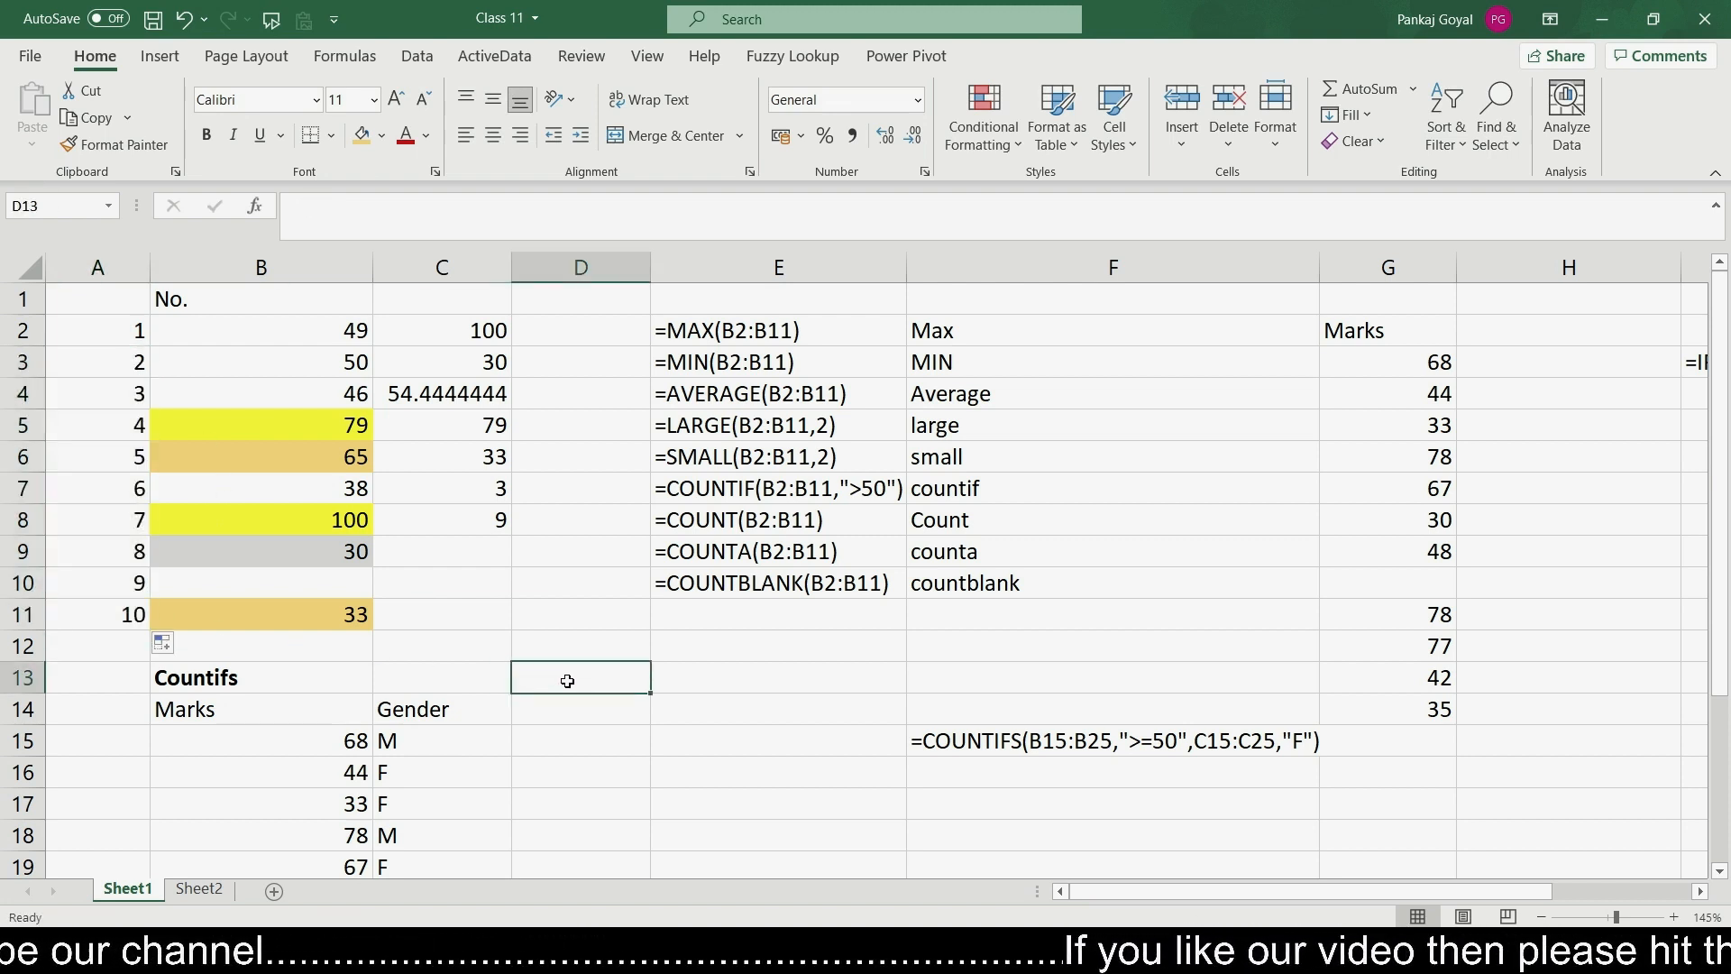
- Compare the COUNT result in C8 with the blank cell B10 and open the Function Arguments dialog for that formula
click(462, 523)
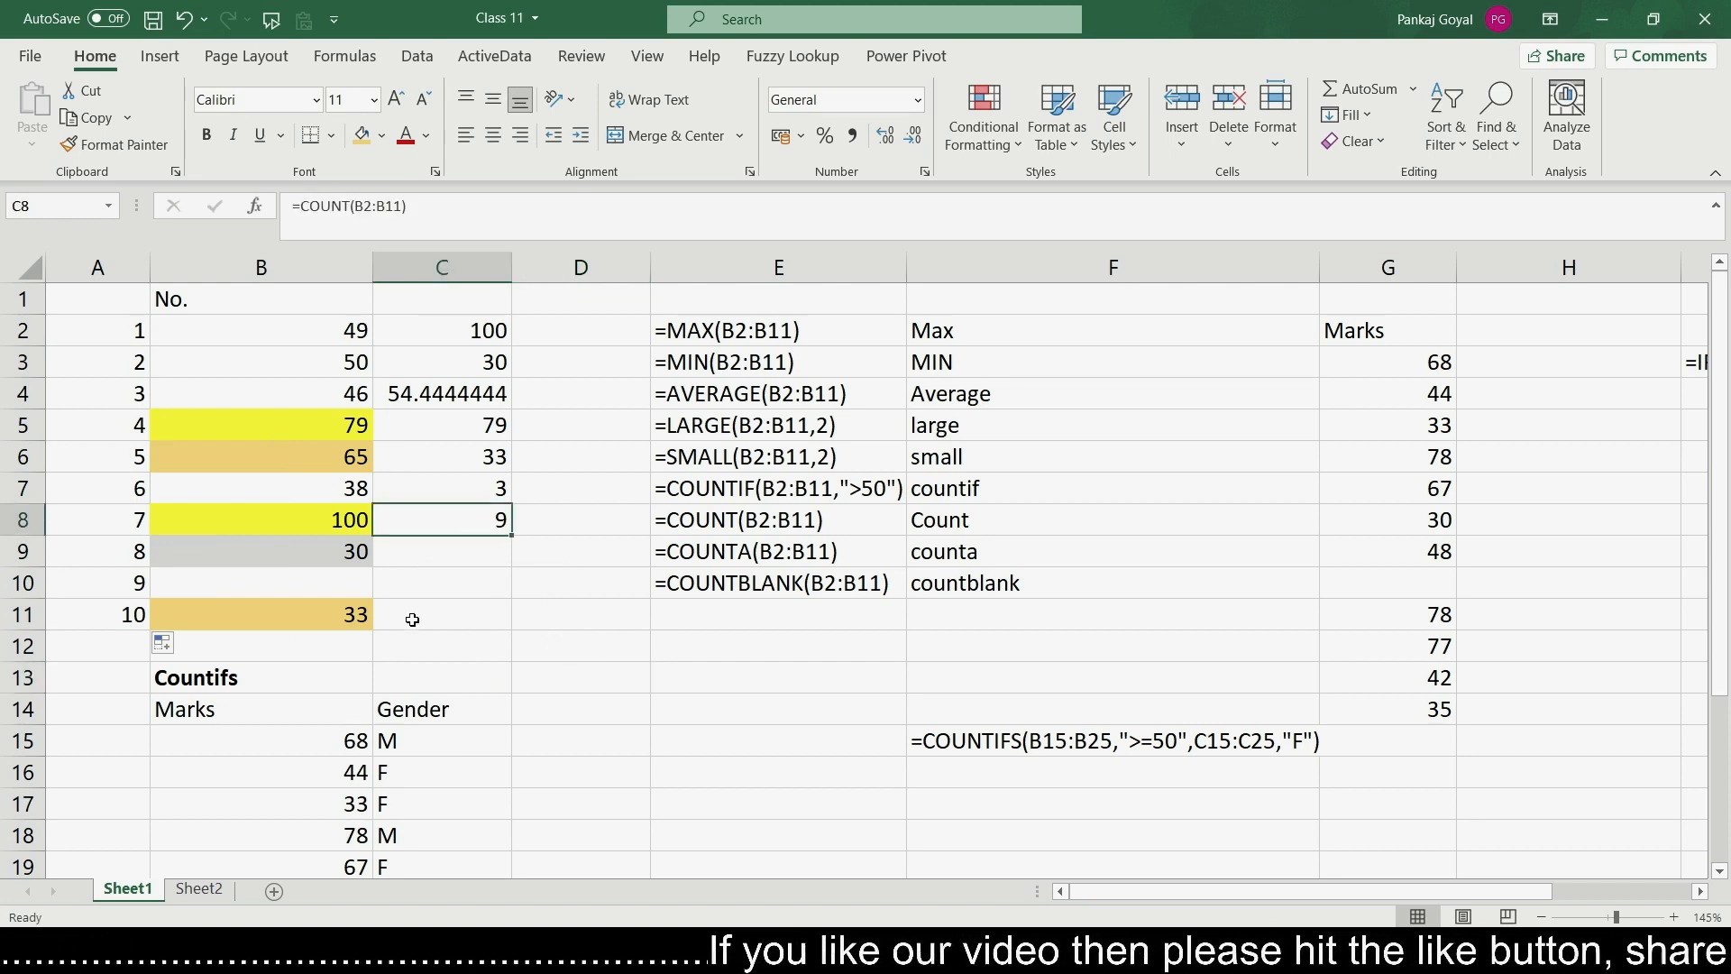
click(349, 591)
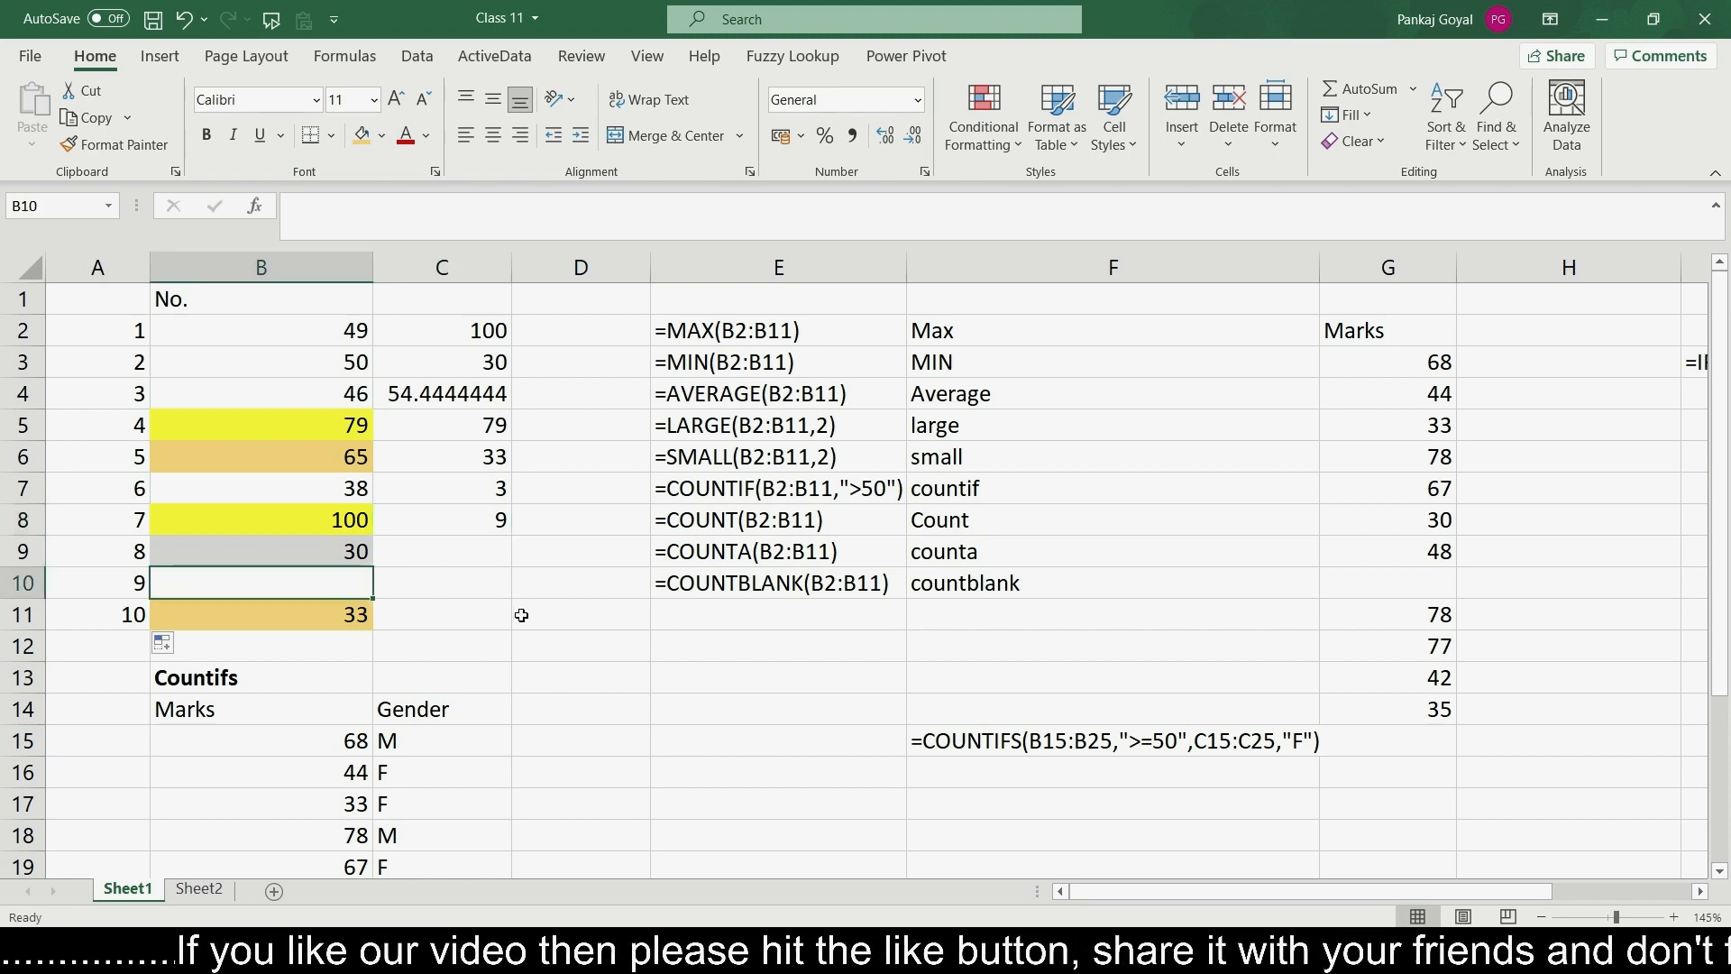
click(491, 522)
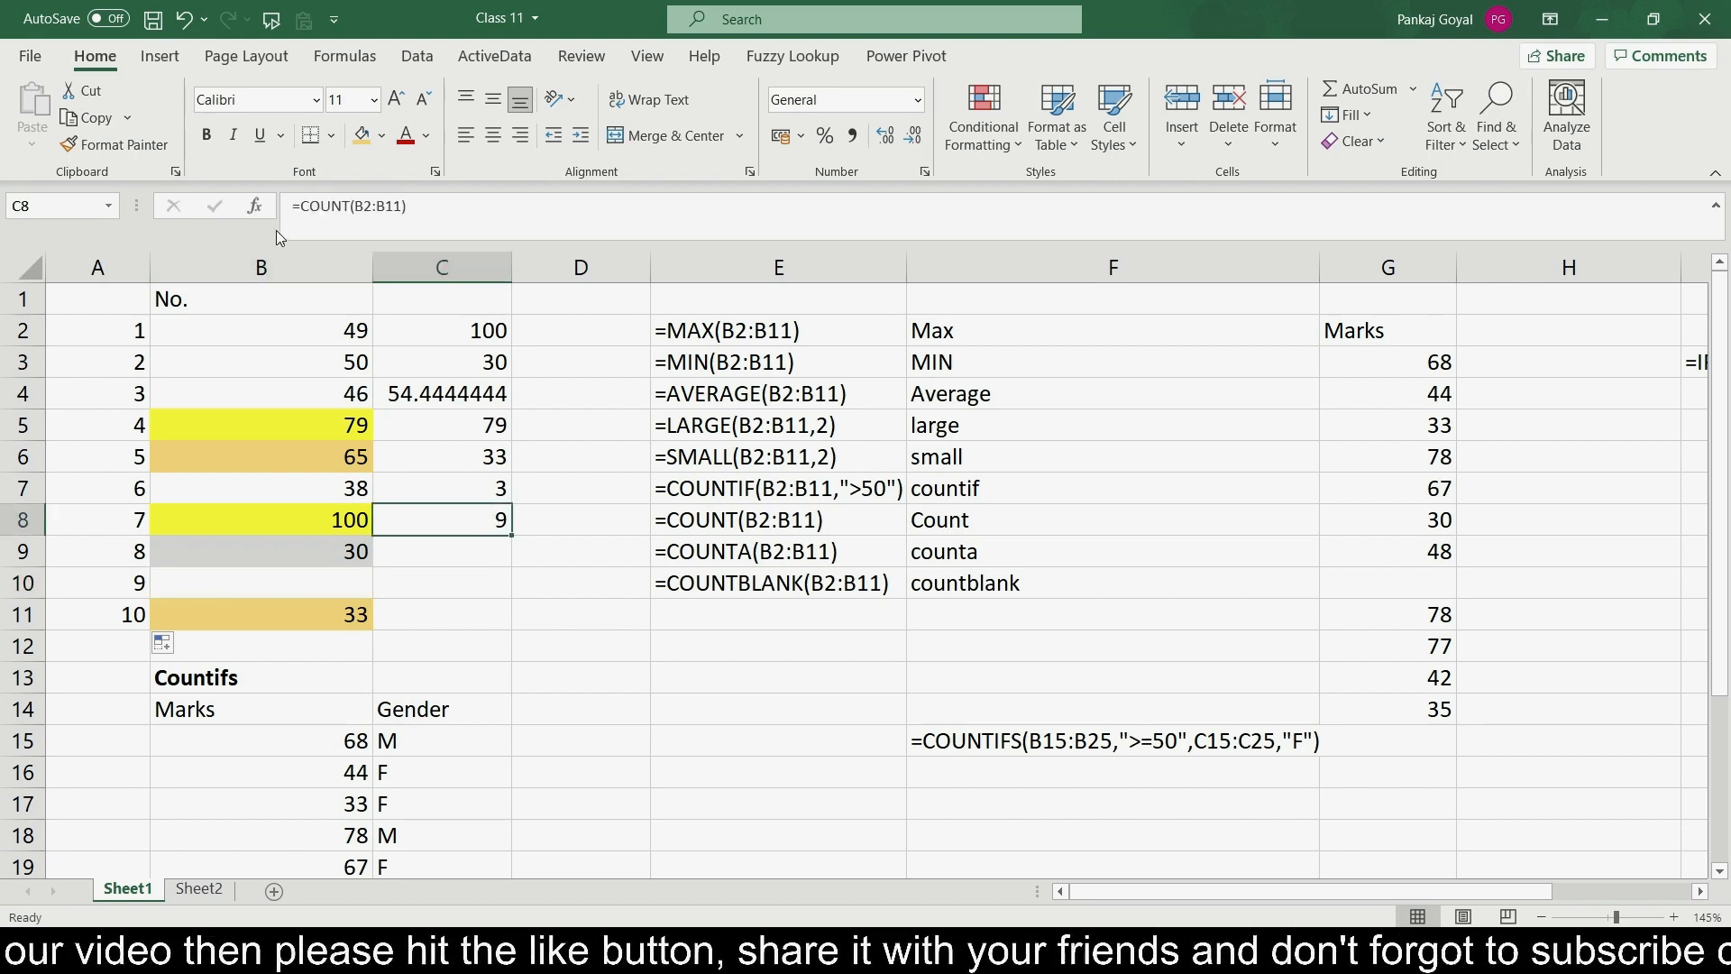
click(256, 207)
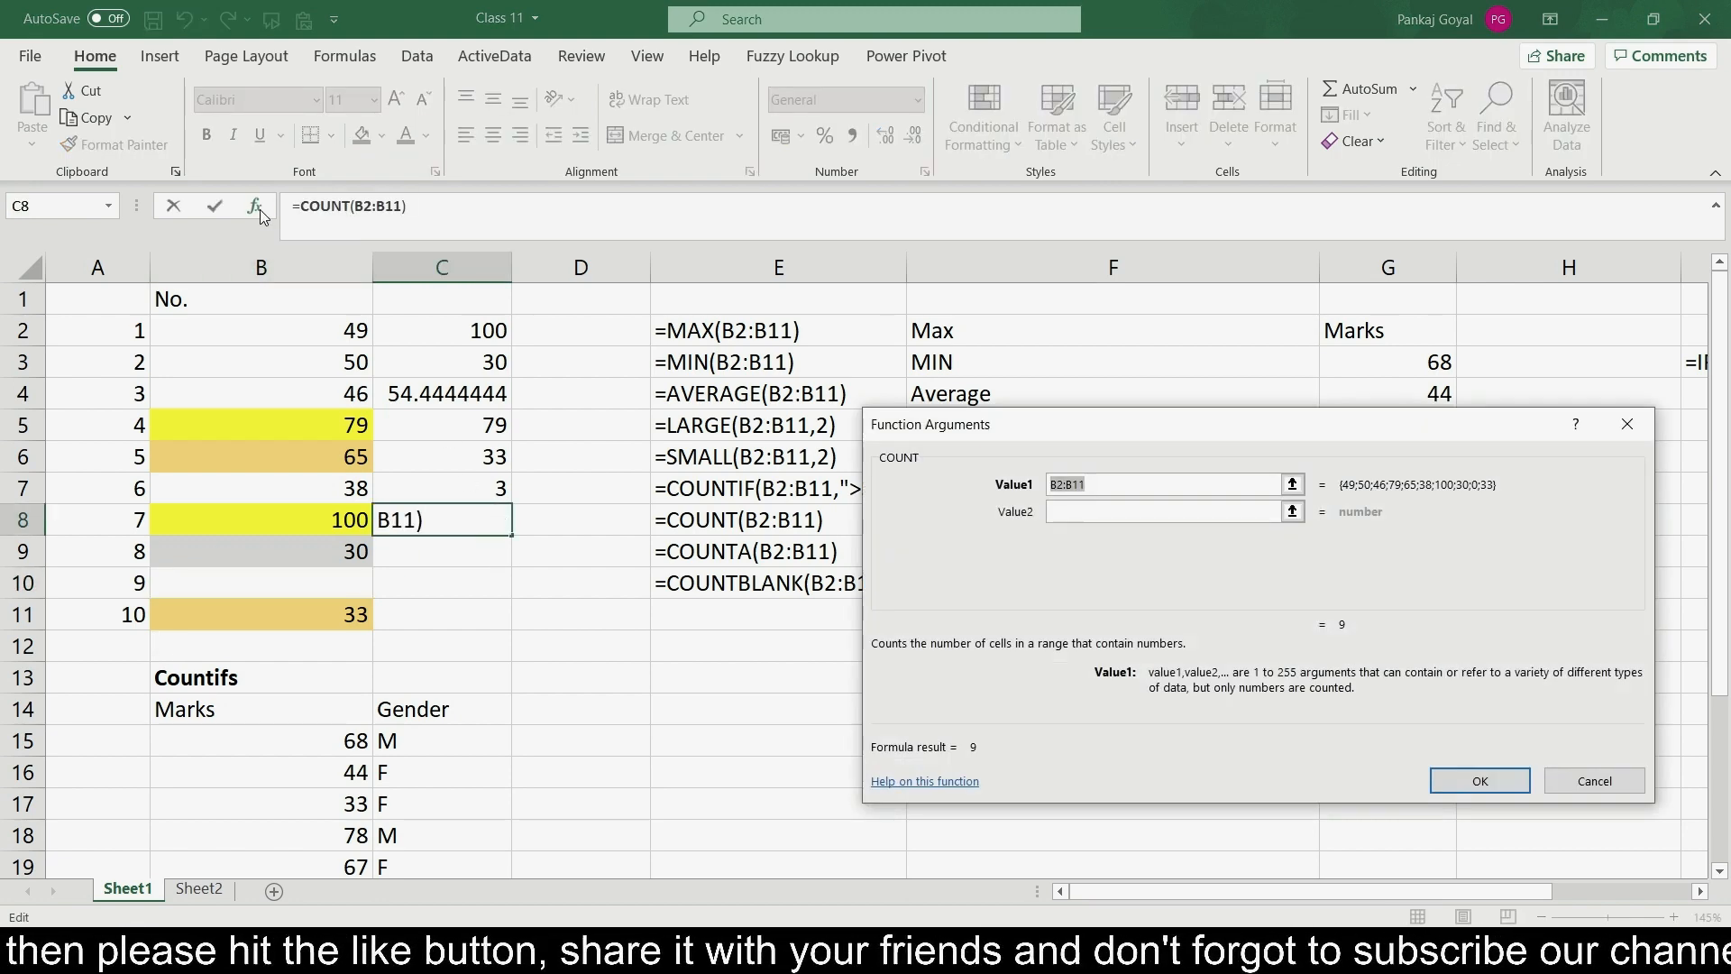